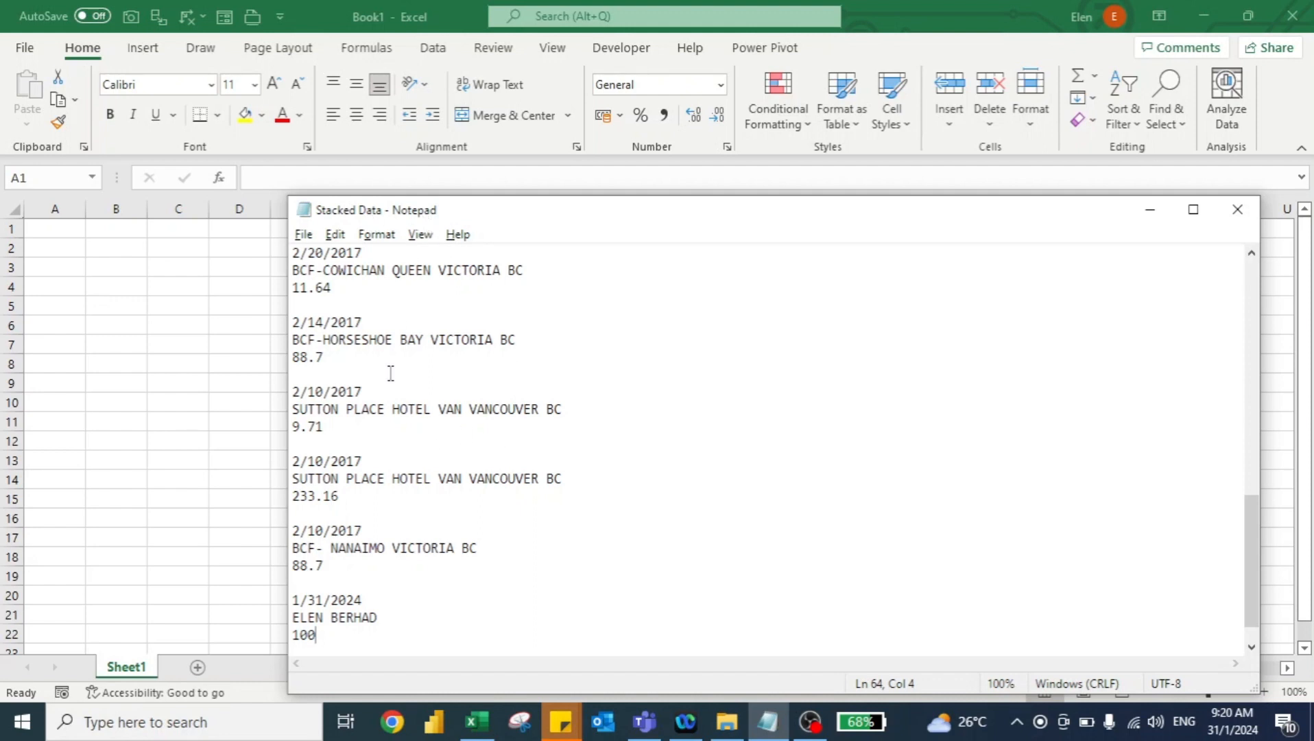
# Review the Stacked Data text file, import it from the Desktop into Excel, and load it to a new worksheet.
pyautogui.scroll(13, 391, 372)
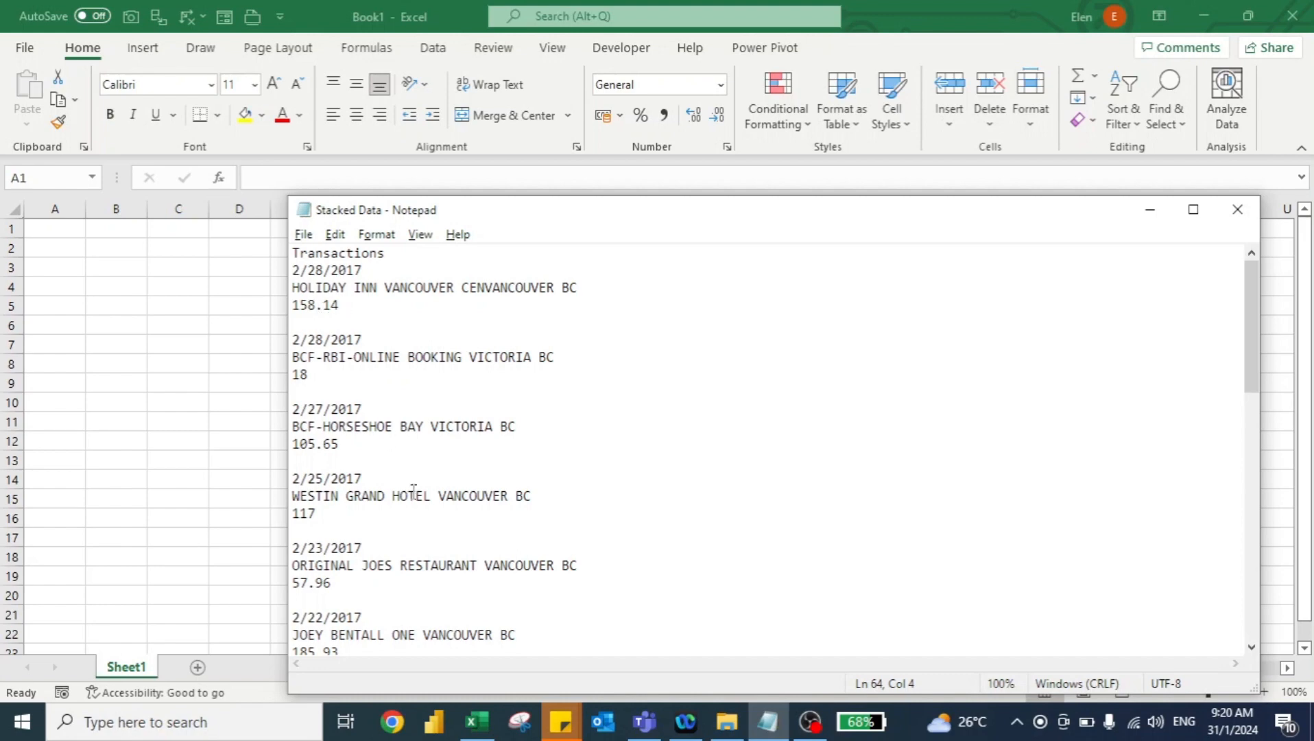
pyautogui.scroll(-13, 413, 490)
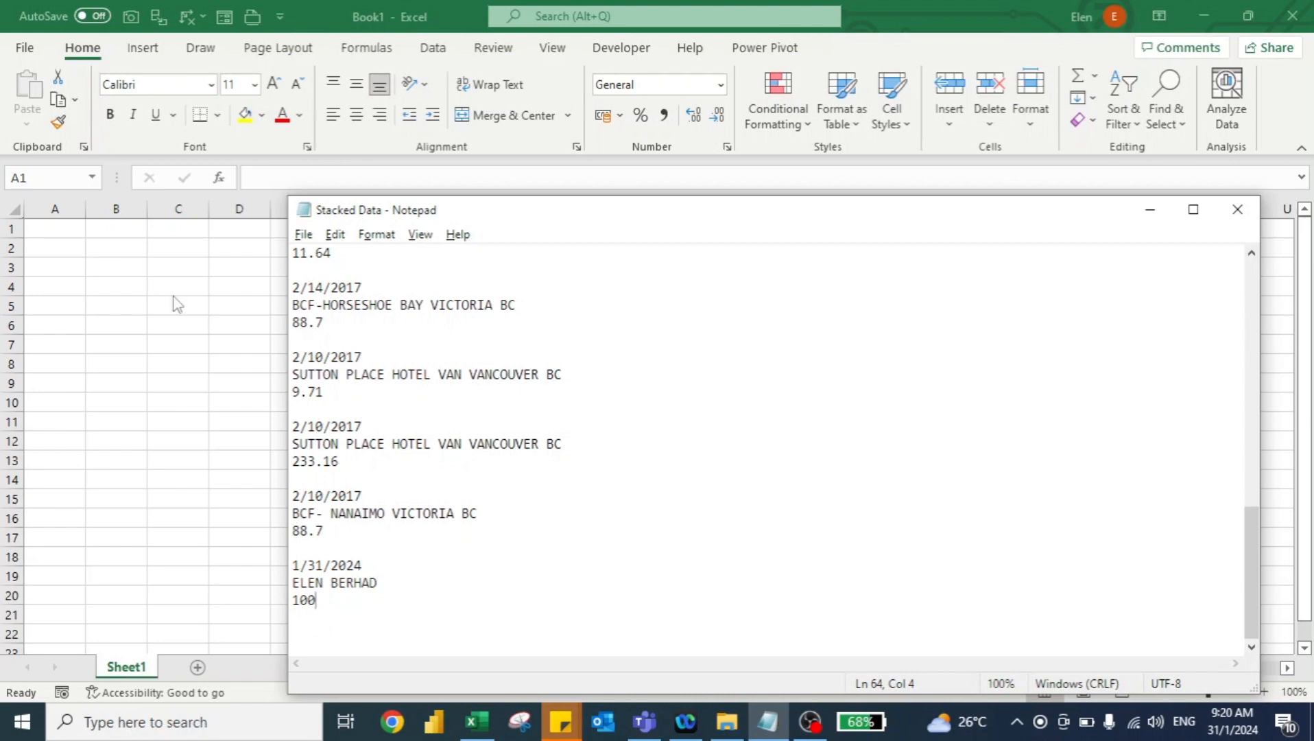
pyautogui.click(74, 242)
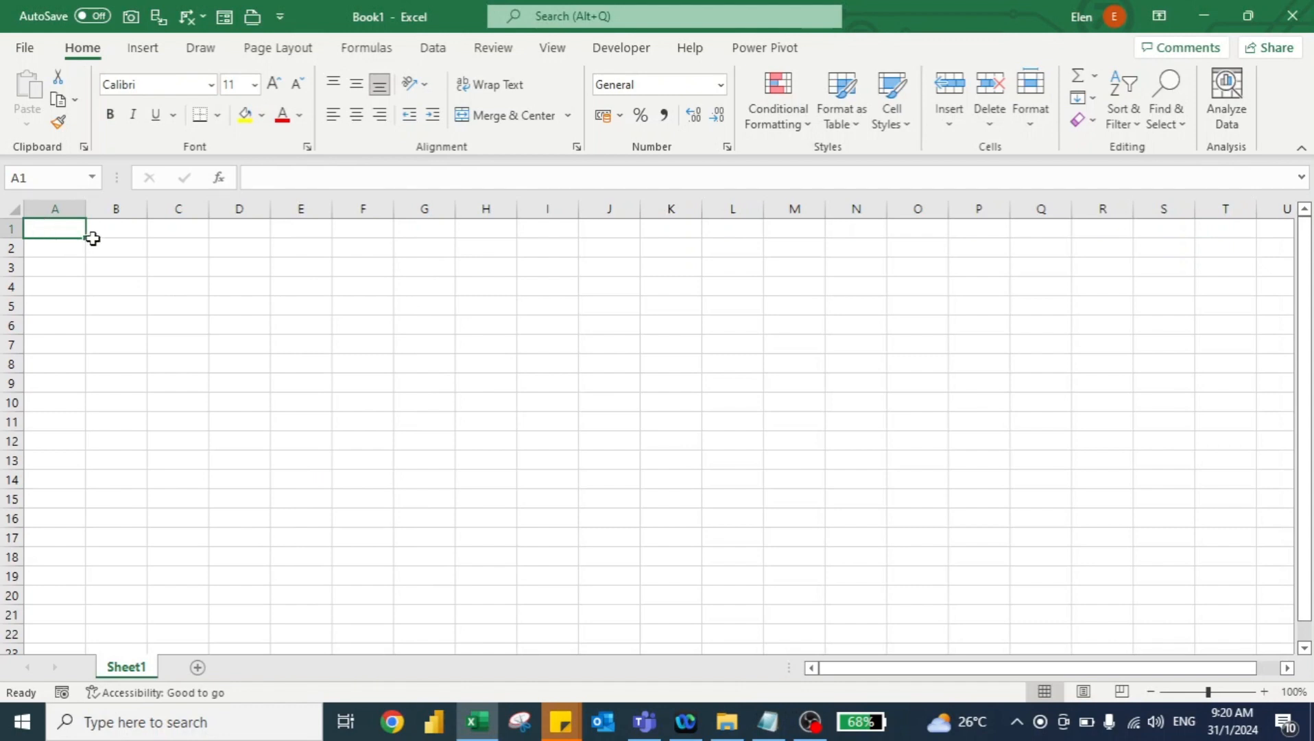
pyautogui.click(434, 49)
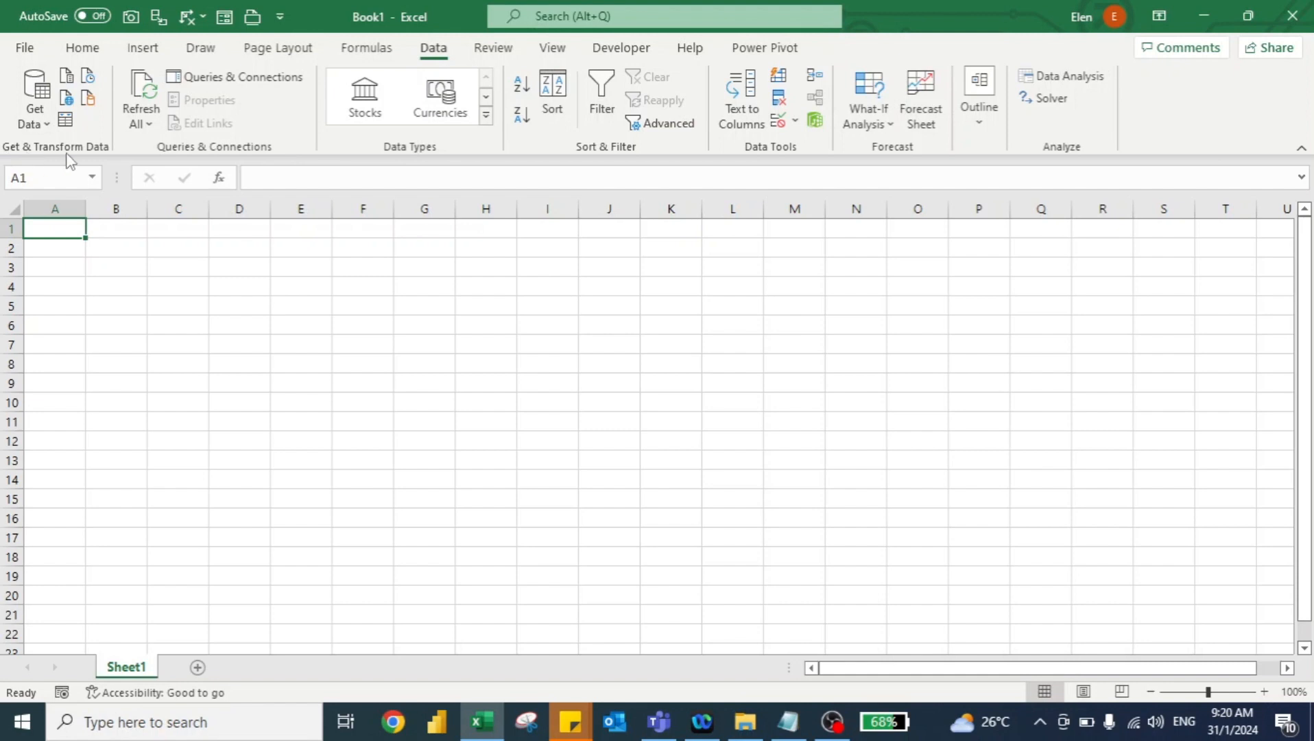
pyautogui.click(29, 117)
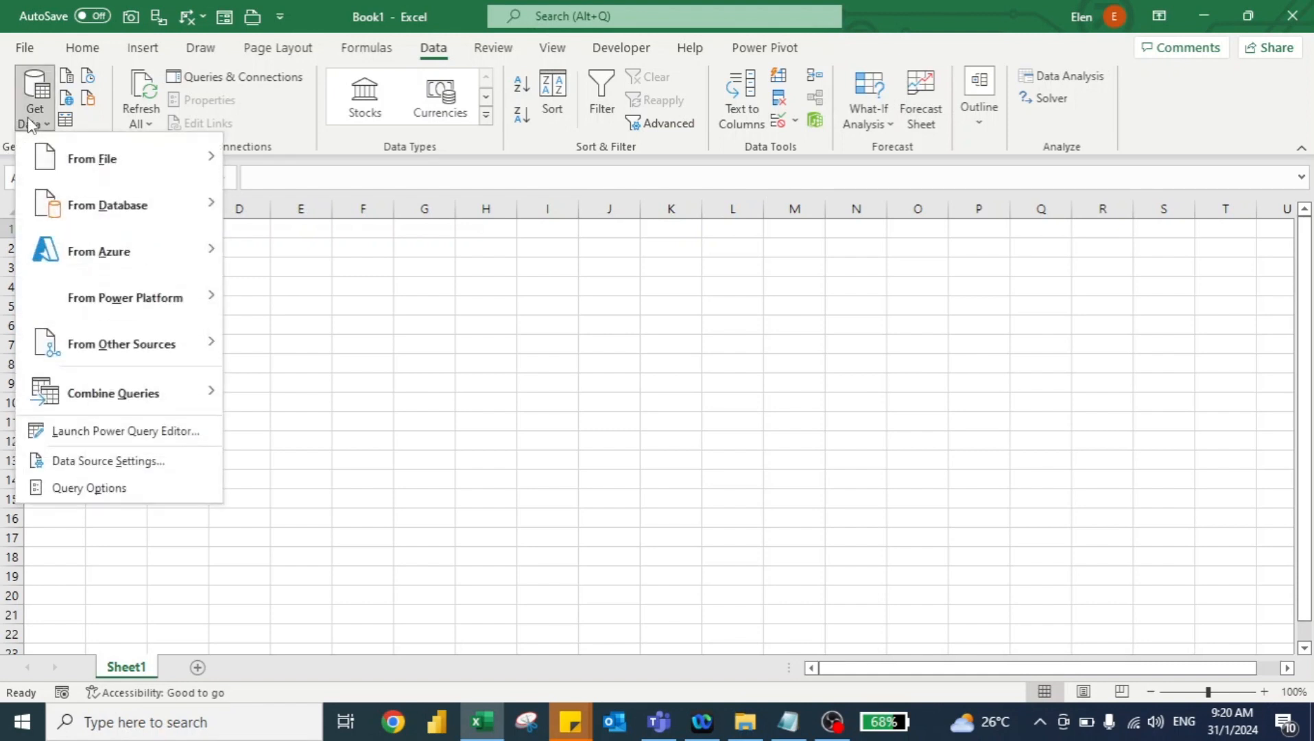
pyautogui.moveTo(64, 161)
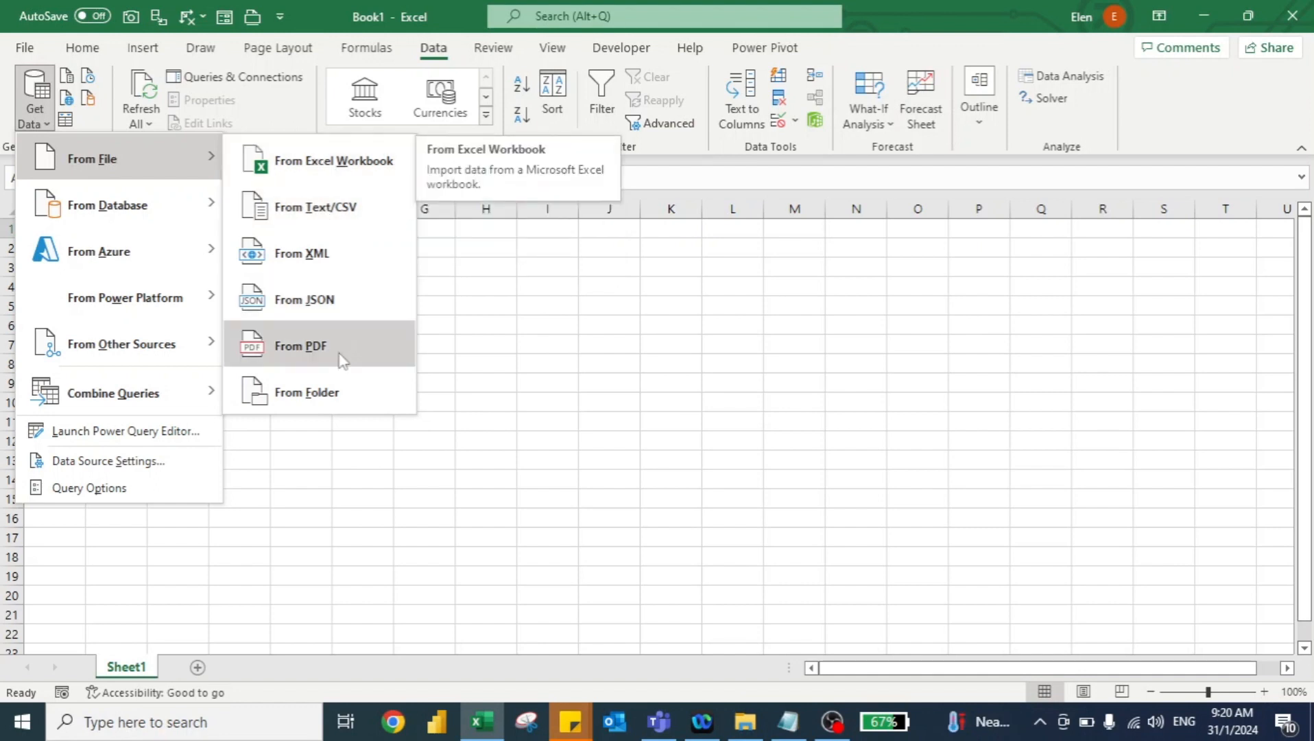
pyautogui.click(302, 209)
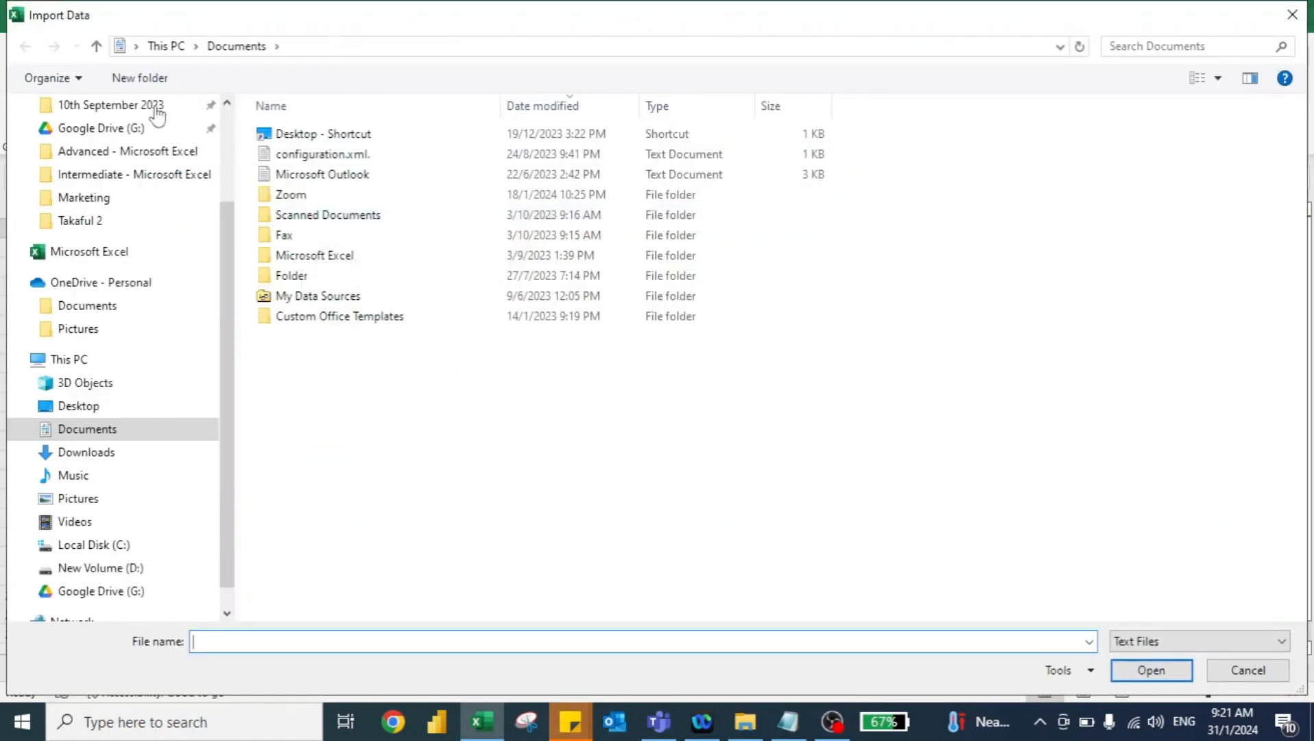
pyautogui.click(77, 406)
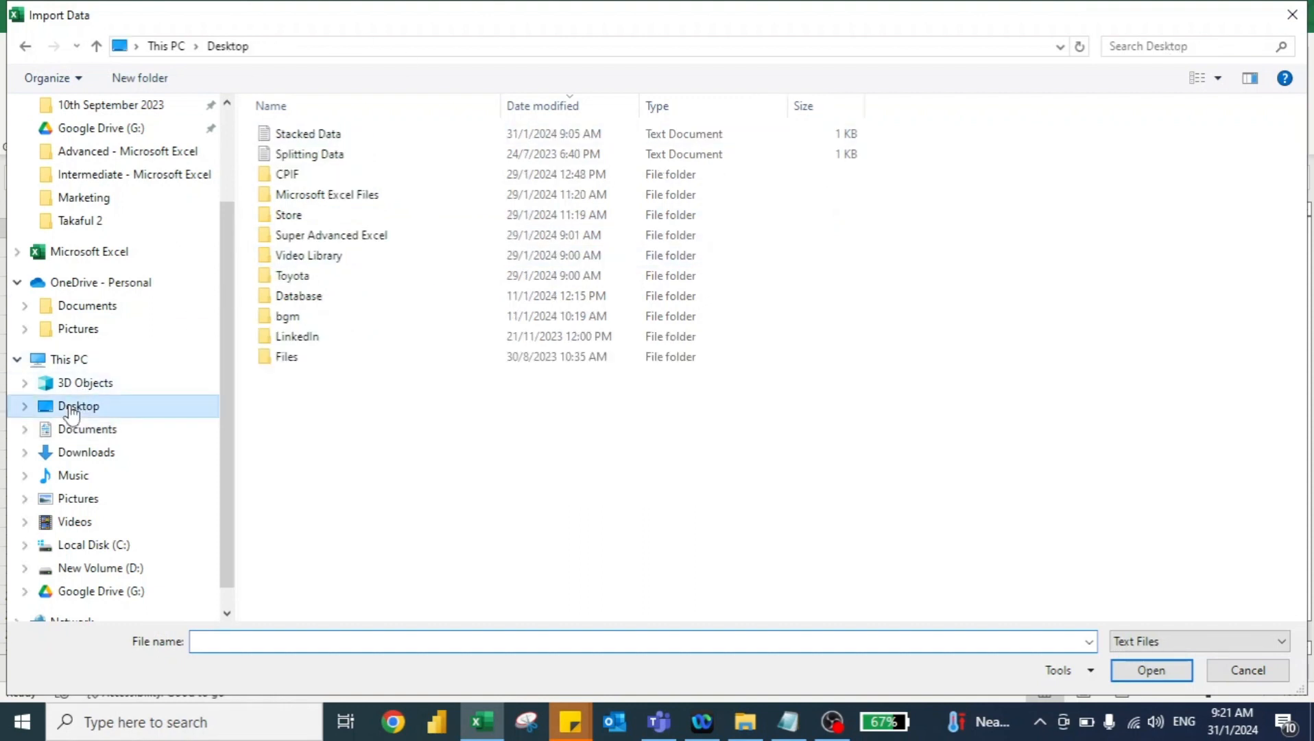
pyautogui.click(310, 140)
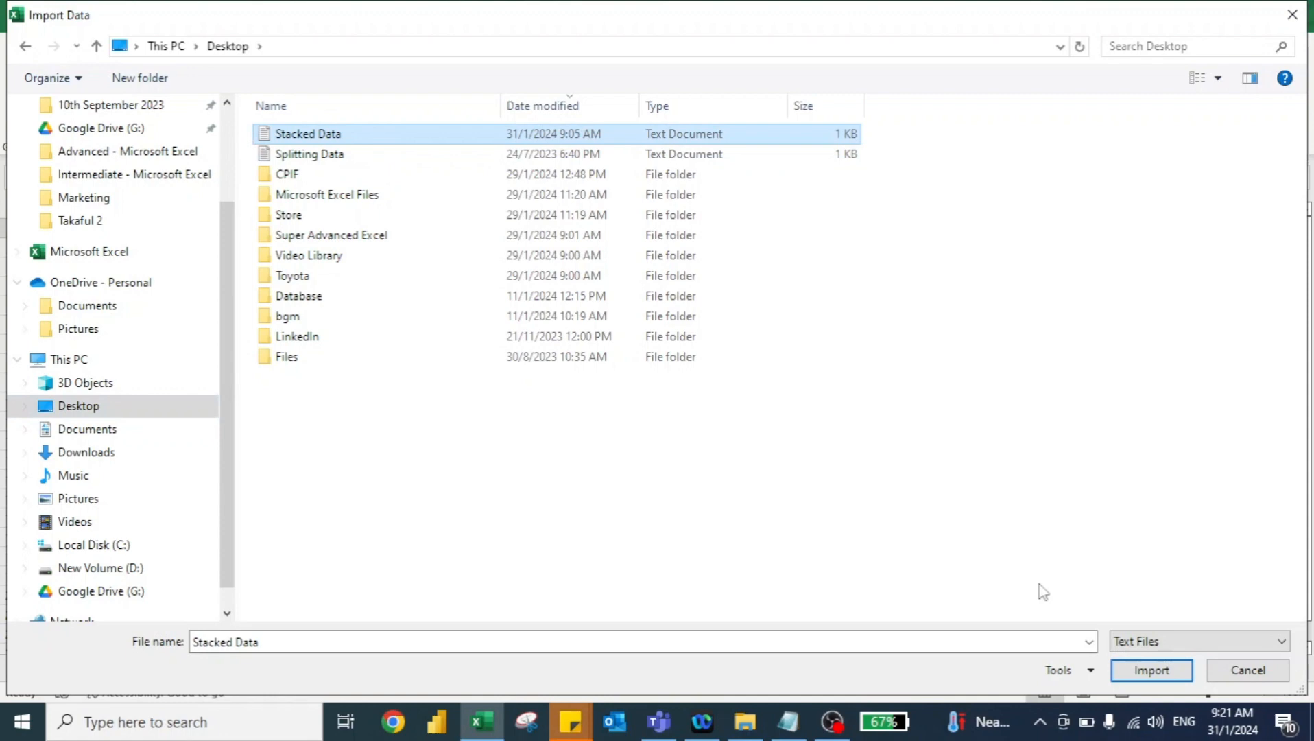
pyautogui.click(1128, 670)
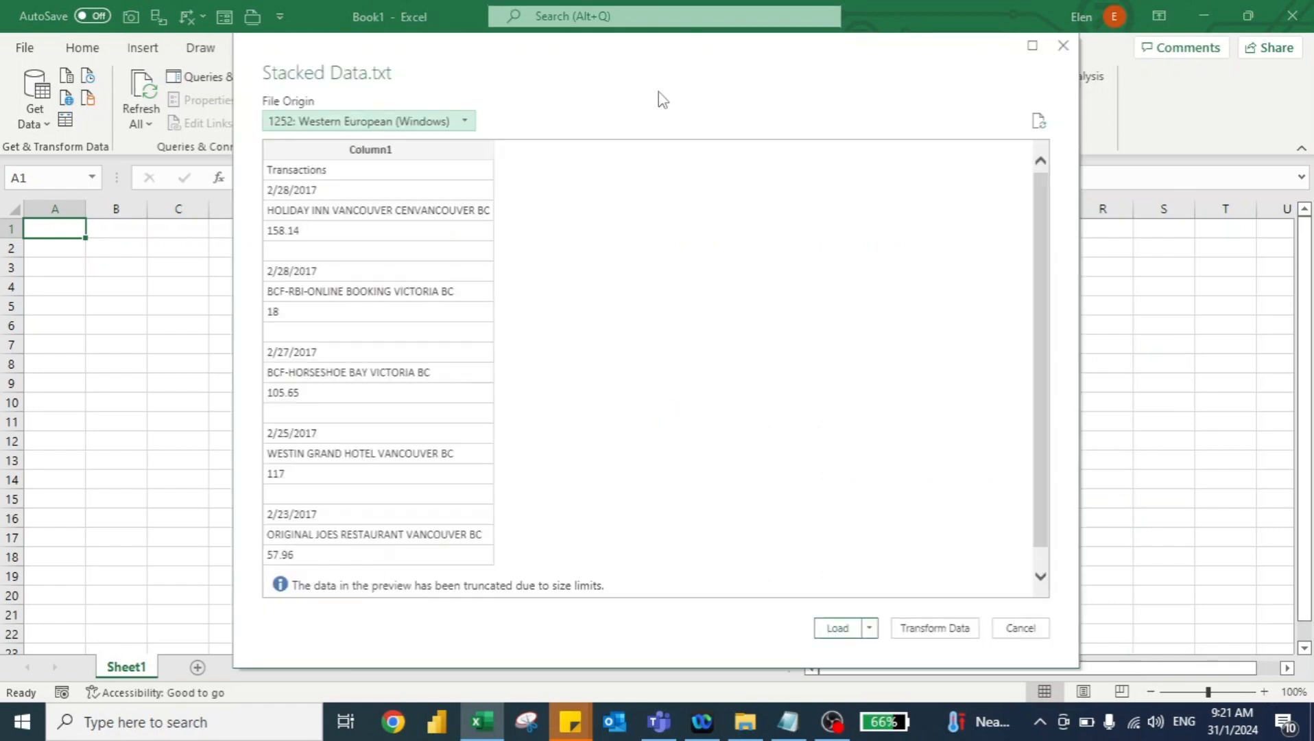
pyautogui.click(836, 628)
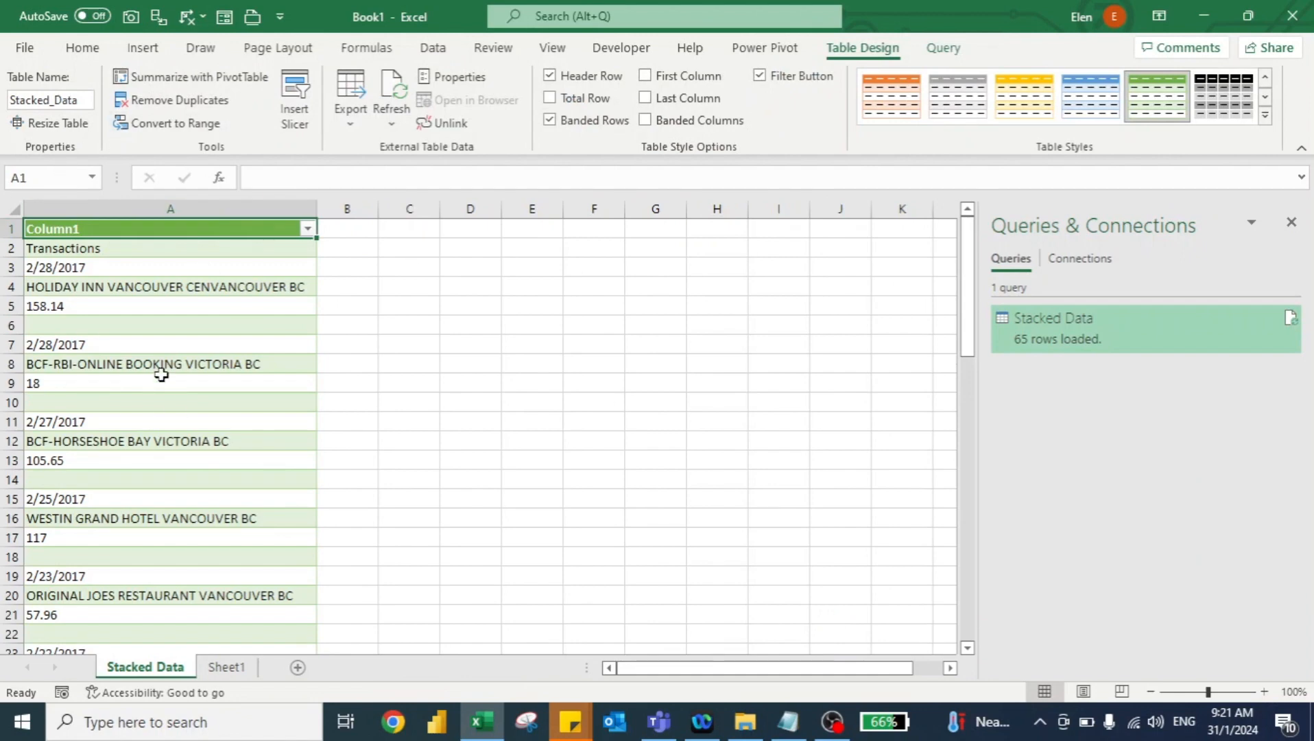
# Compare the loaded table with the source text file in Notepad, from the first to the last transaction.
pyautogui.hotkey('alt', 'Tab')
pyautogui.hotkey('ctrl', 'Home')
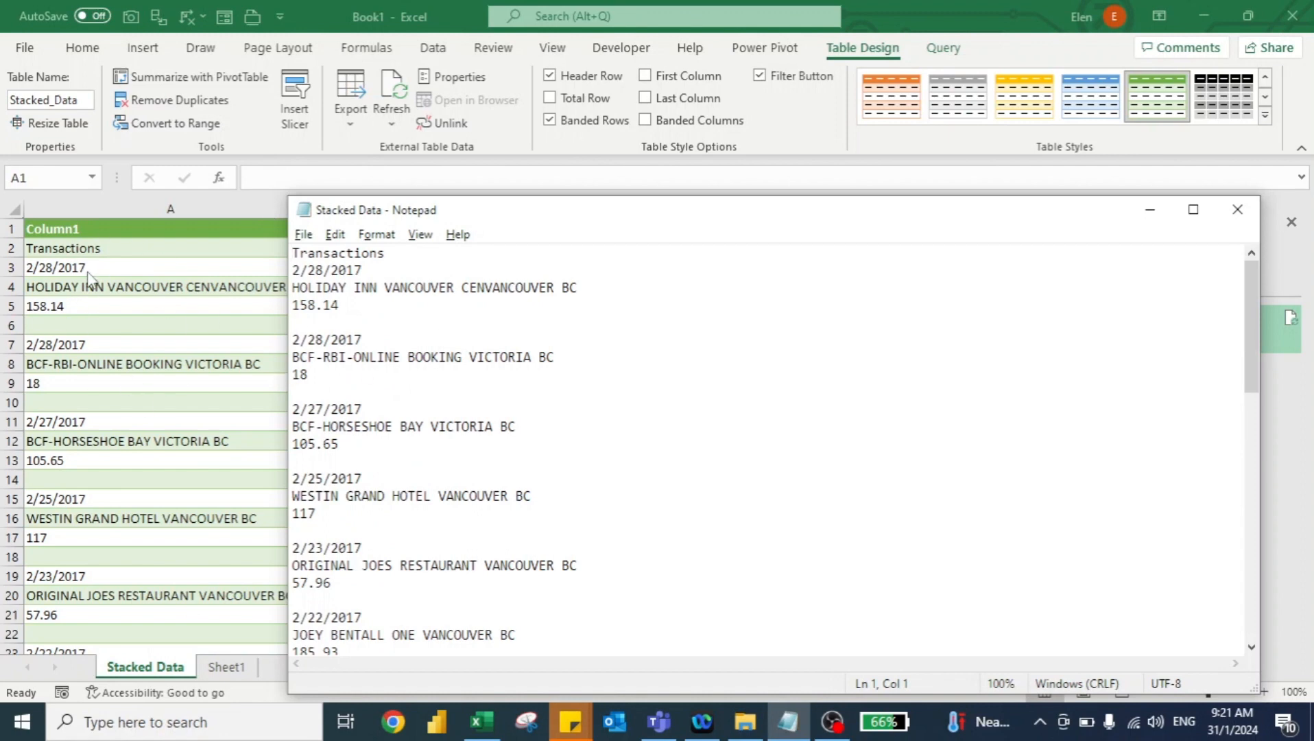
pyautogui.hotkey('ctrl', 'End')
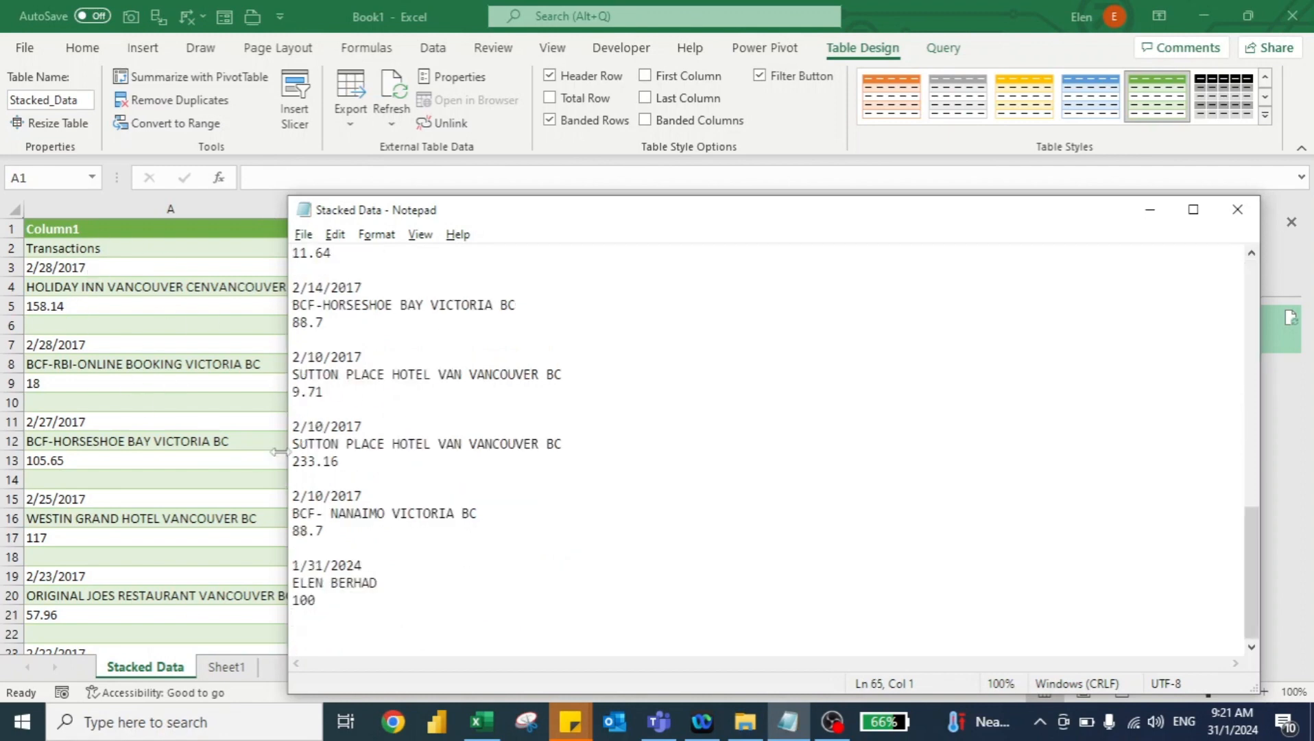
pyautogui.hotkey('alt', 'Tab')
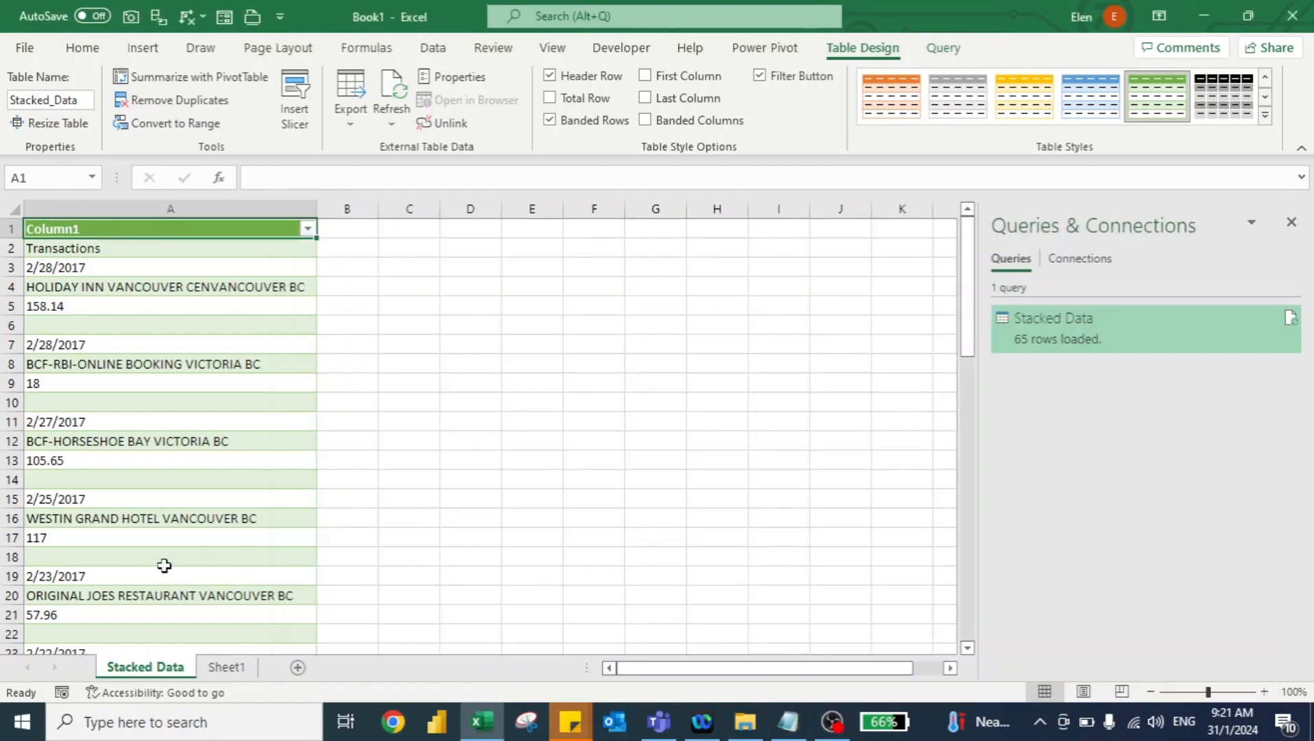
pyautogui.hotkey('ctrl', 'End')
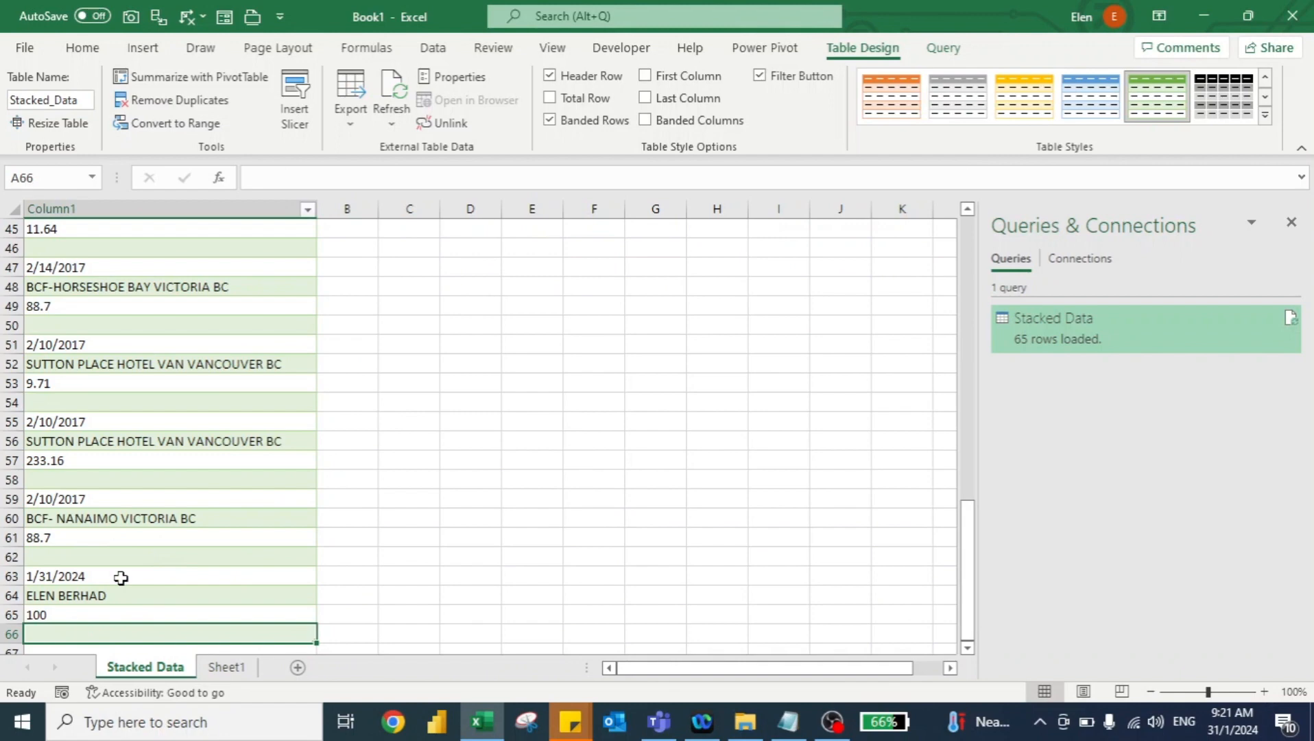
# Switch to Notepad, append a transaction dated 1/31/2024 for NIMALLAN BERHAD with amount 200 to the Stacked Data file, and save it.
pyautogui.hotkey('alt', 'Tab')
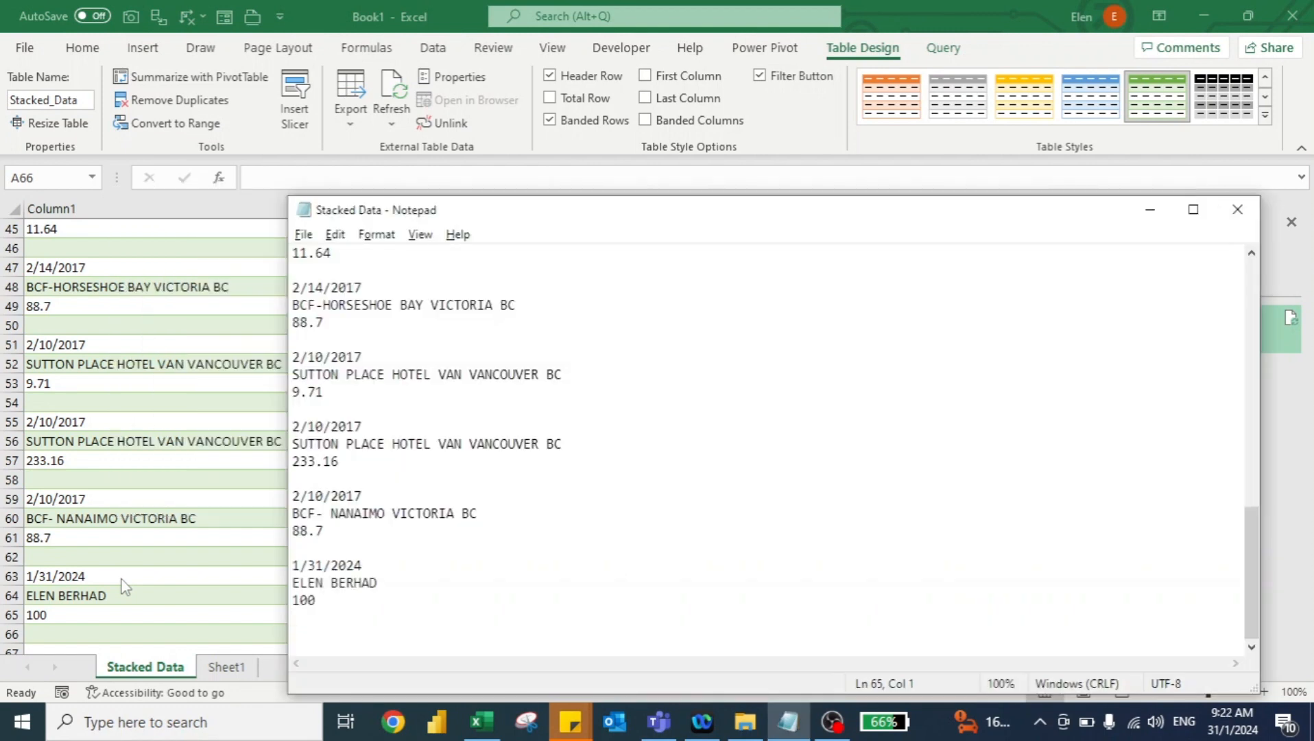
pyautogui.press('Return')
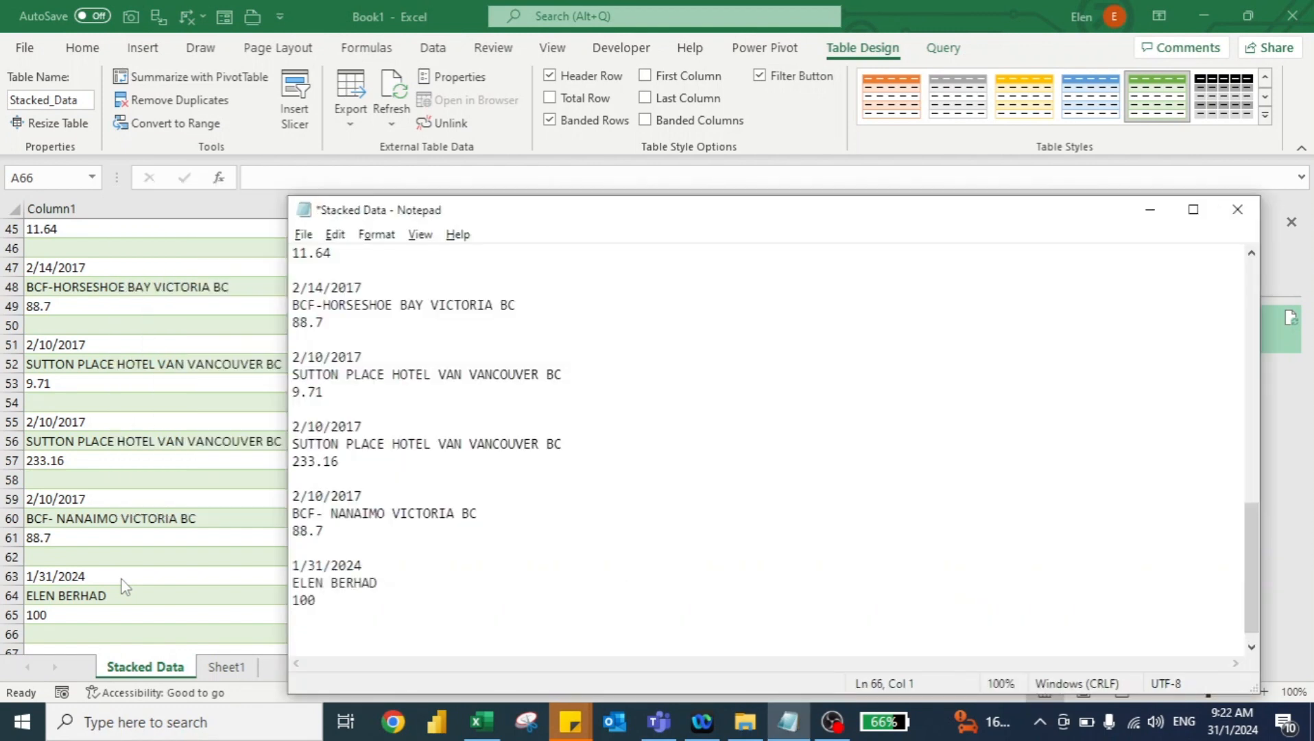
pyautogui.write('1/31/2024')
pyautogui.press('Return')
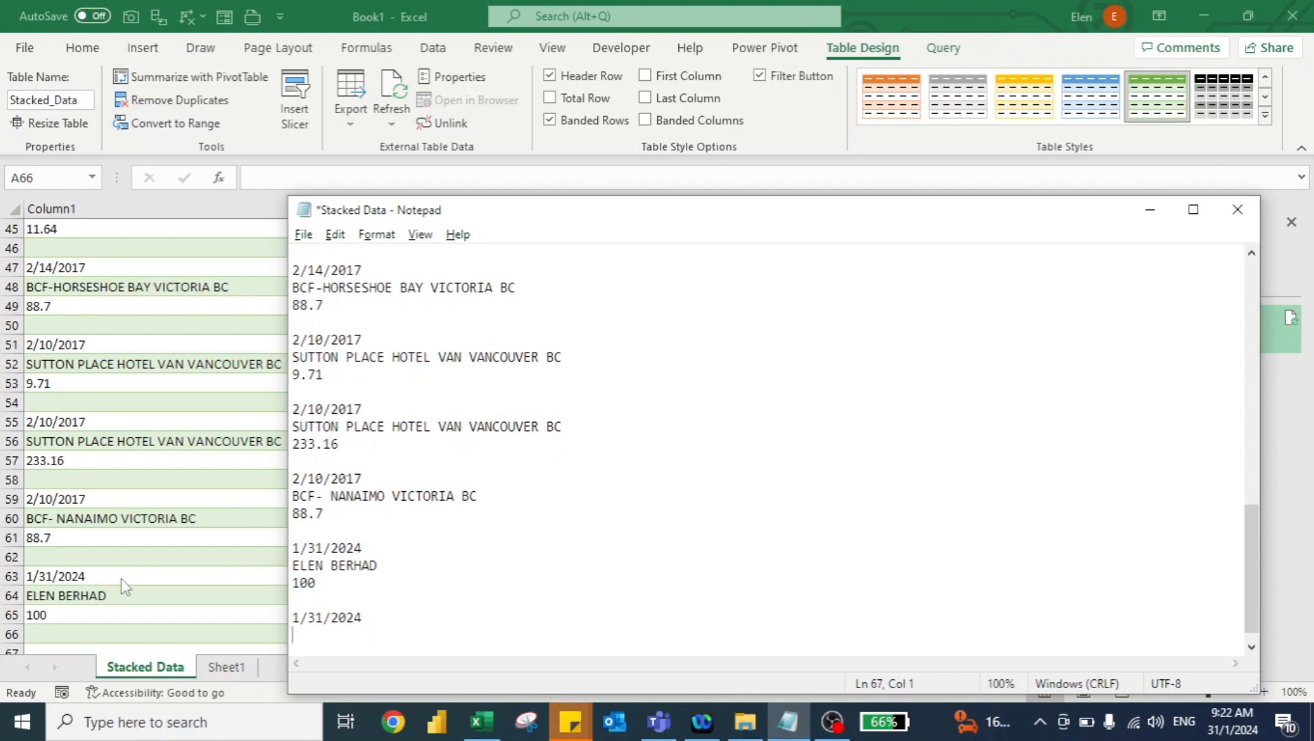
pyautogui.write('NIMALLAN BERHAD')
pyautogui.press('Return')
pyautogui.write('200')
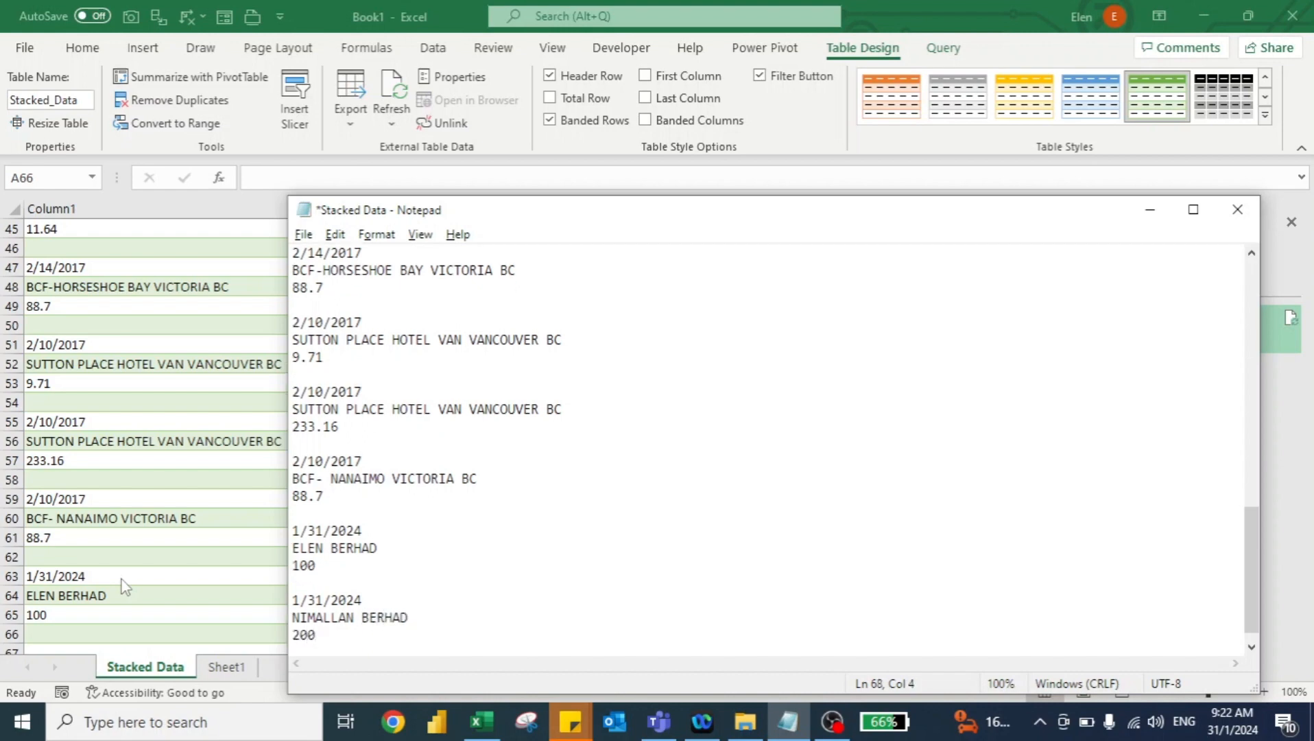
pyautogui.hotkey('ctrl', 's')
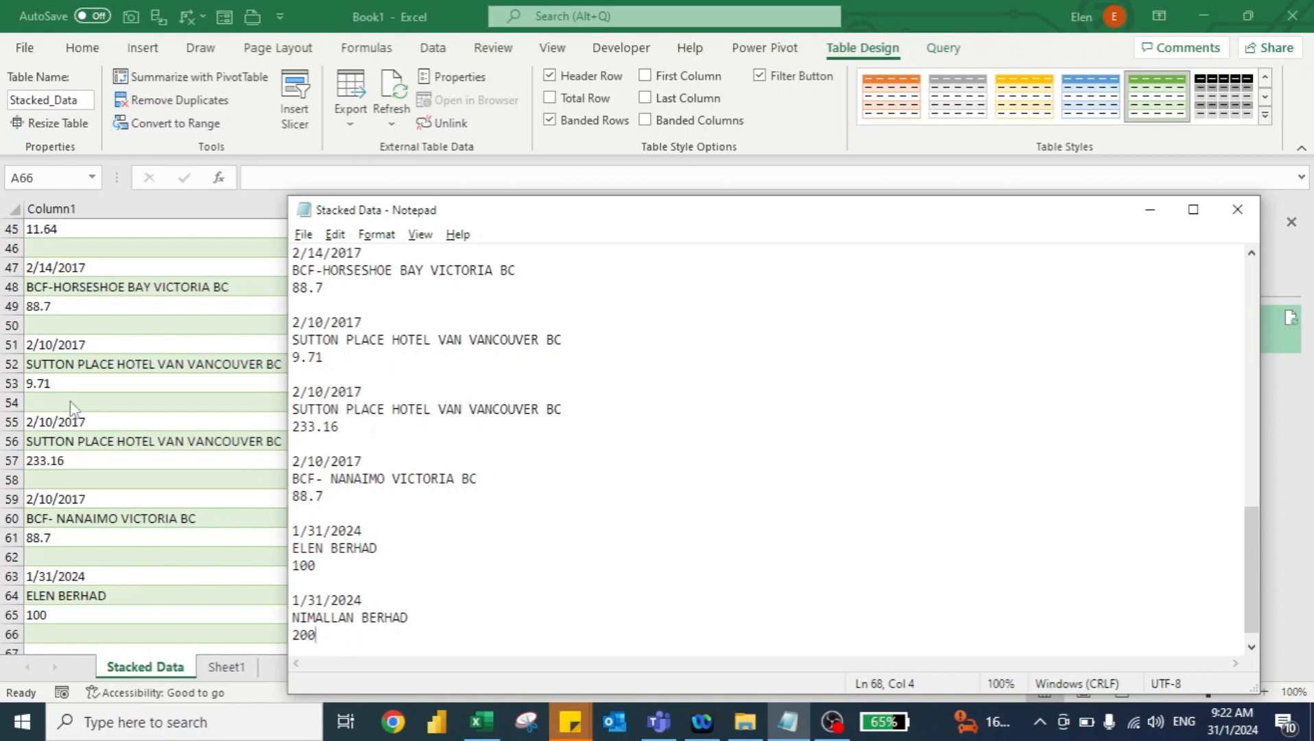
# Switch back to Excel, refresh the Stacked Data table, and check its last rows for the added transaction.
pyautogui.hotkey('alt', 'Tab')
pyautogui.rightClick(147, 479)
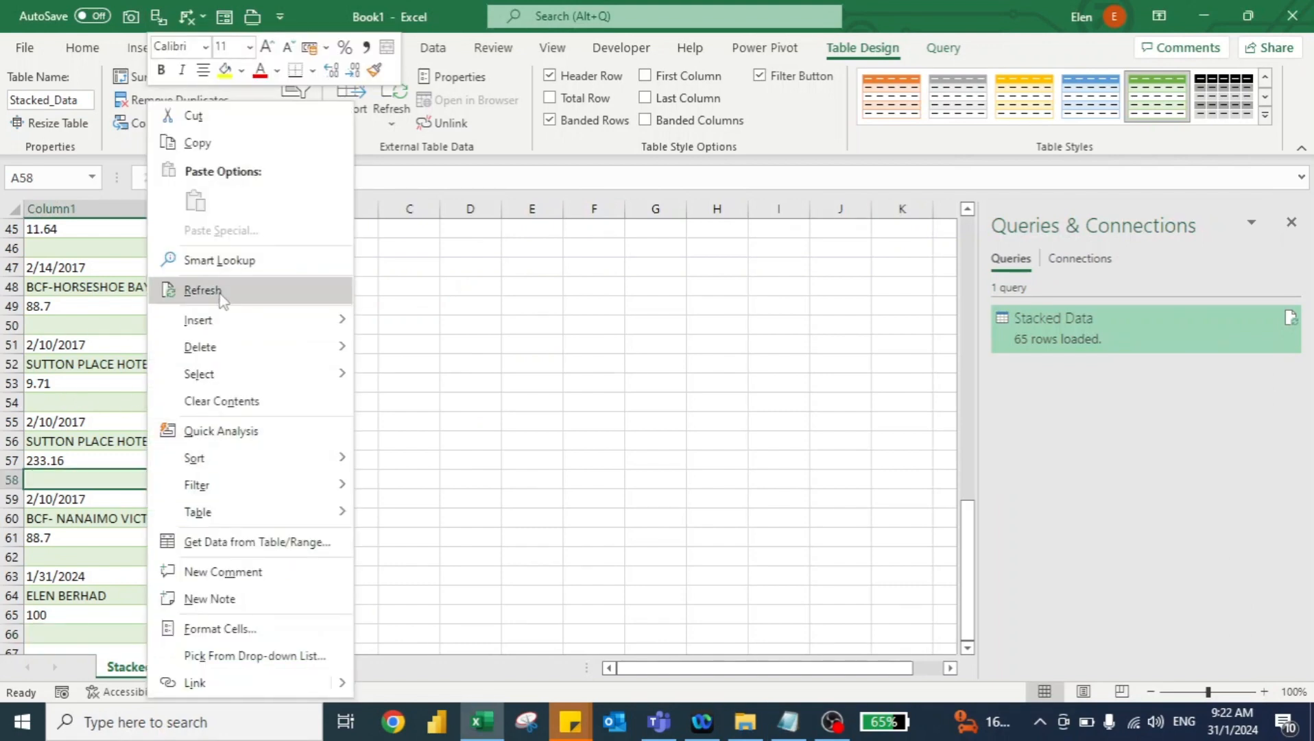
pyautogui.click(217, 291)
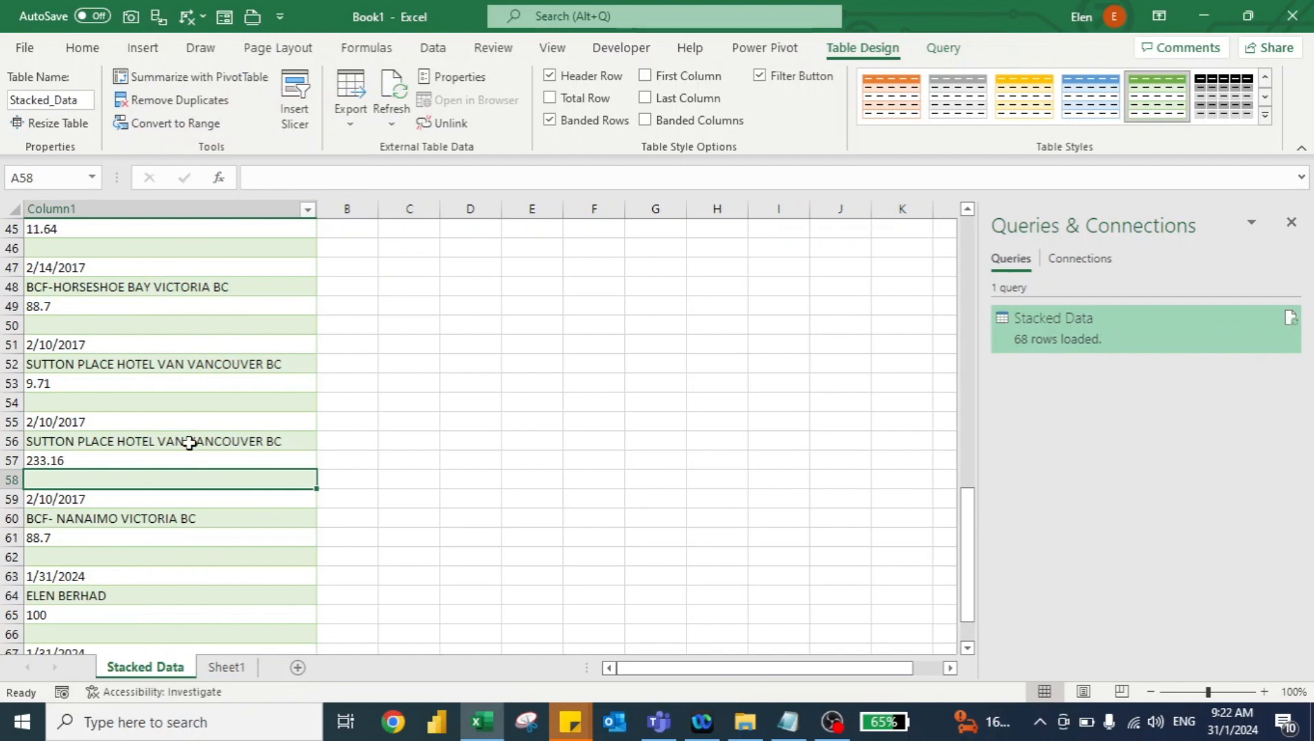
pyautogui.scroll(-2, 188, 441)
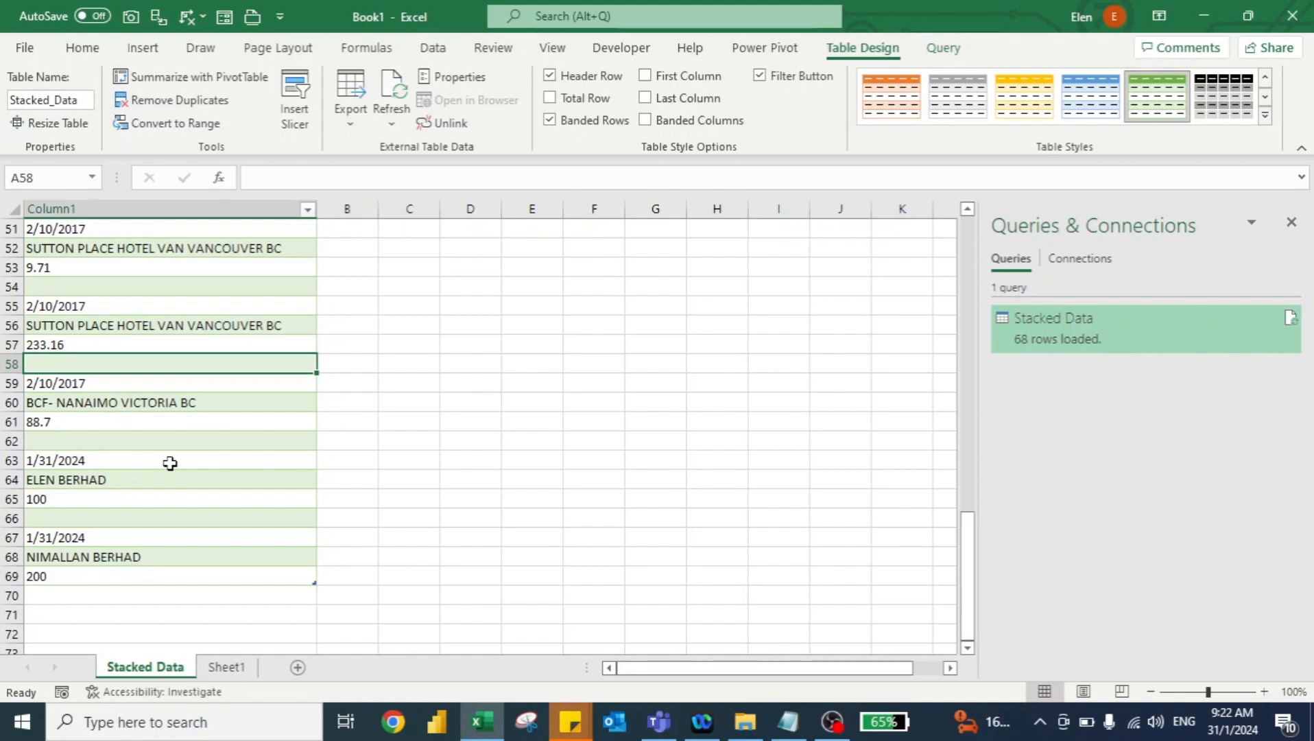
pyautogui.hotkey('ctrl', 'Home')
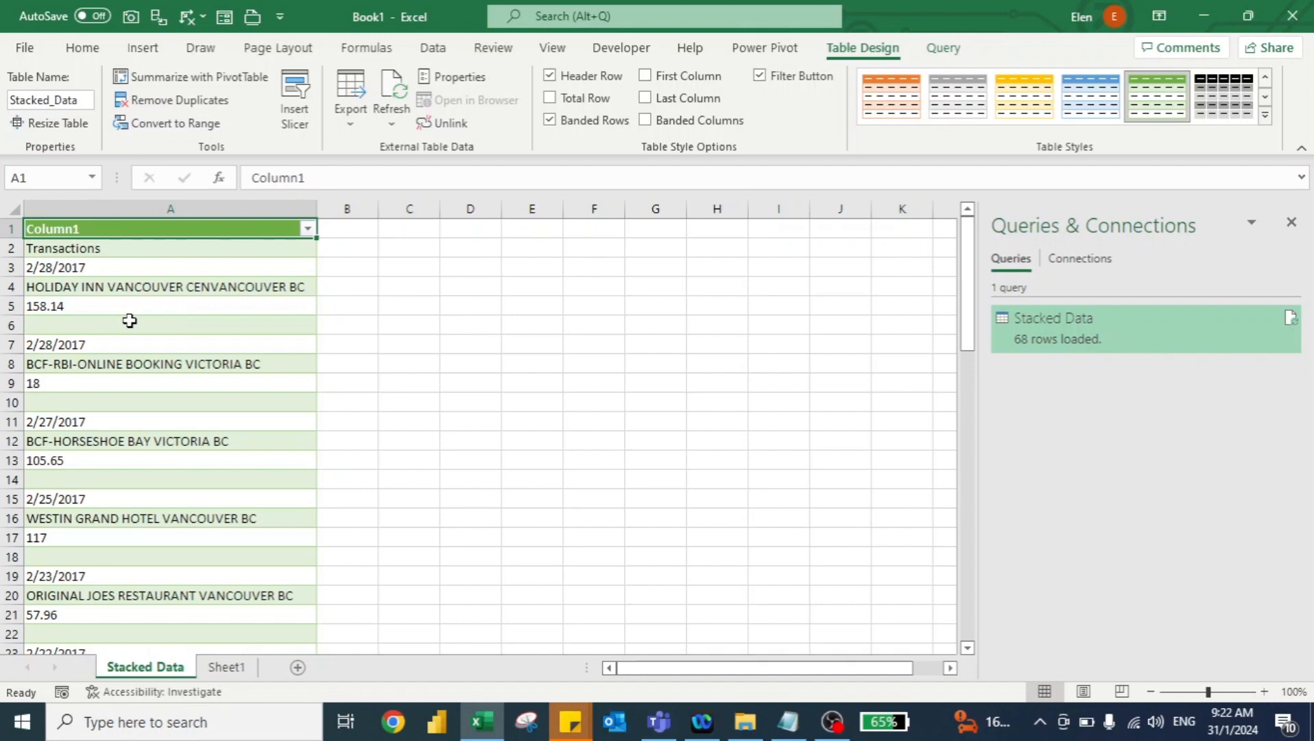
# Check the required columns and date formats on the sticky note and return to the workbook.
pyautogui.hotkey('alt', 'Tab')
pyautogui.hotkey('alt', 'Tab')
pyautogui.hotkey('alt', 'Tab')
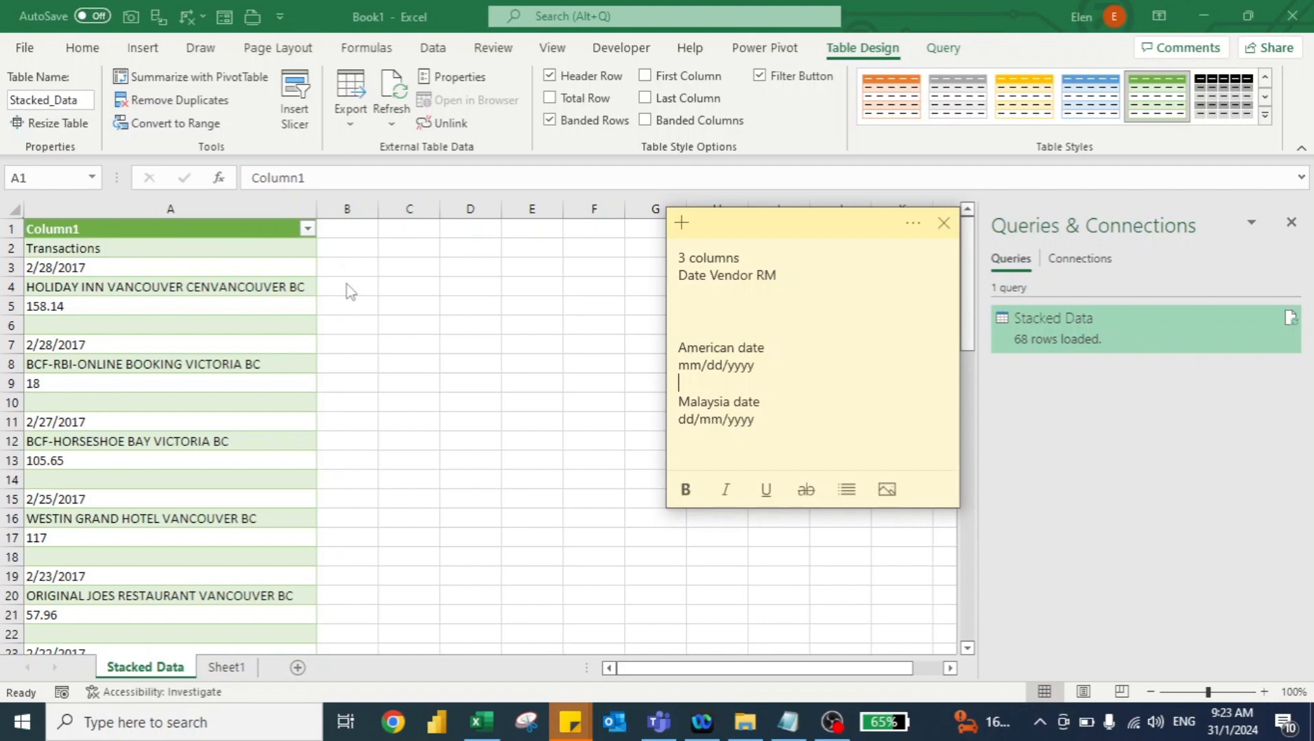
pyautogui.click(257, 276)
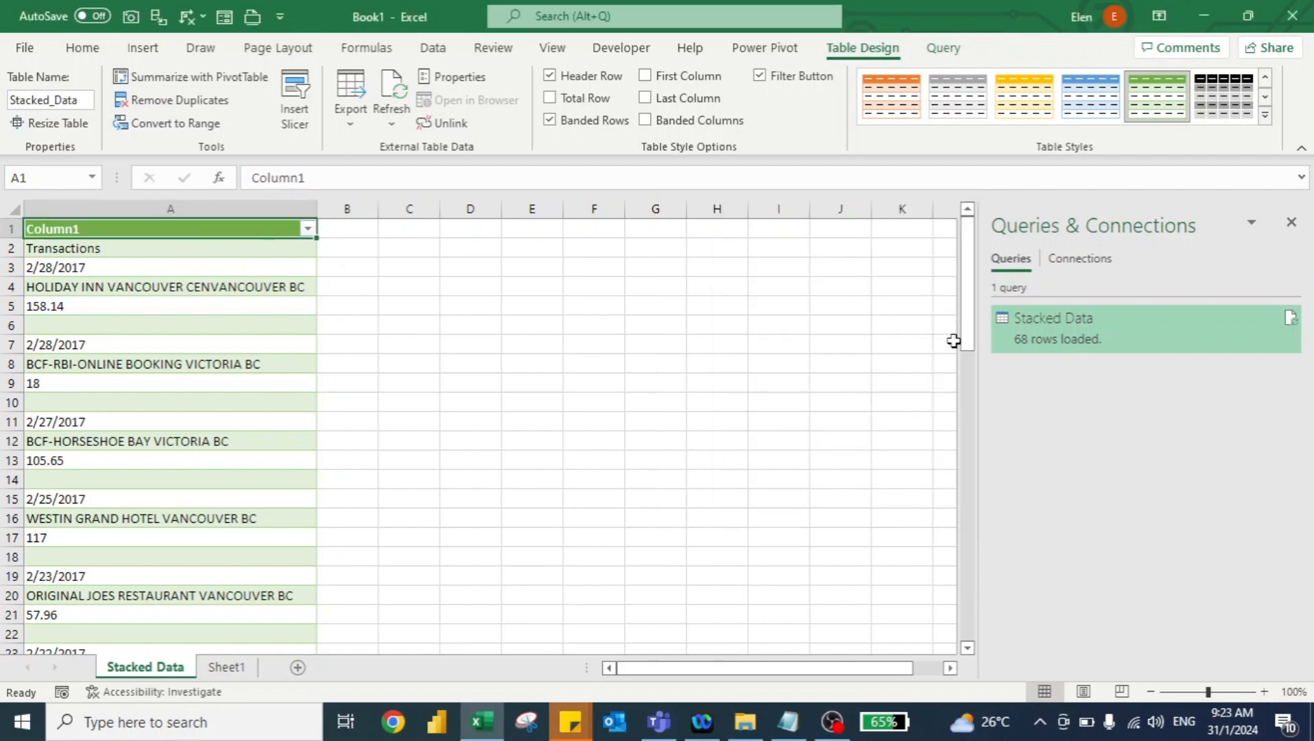
# Close the Queries & Connections pane and reopen it with a cell of the Stacked Data table selected.
pyautogui.rightClick(1058, 345)
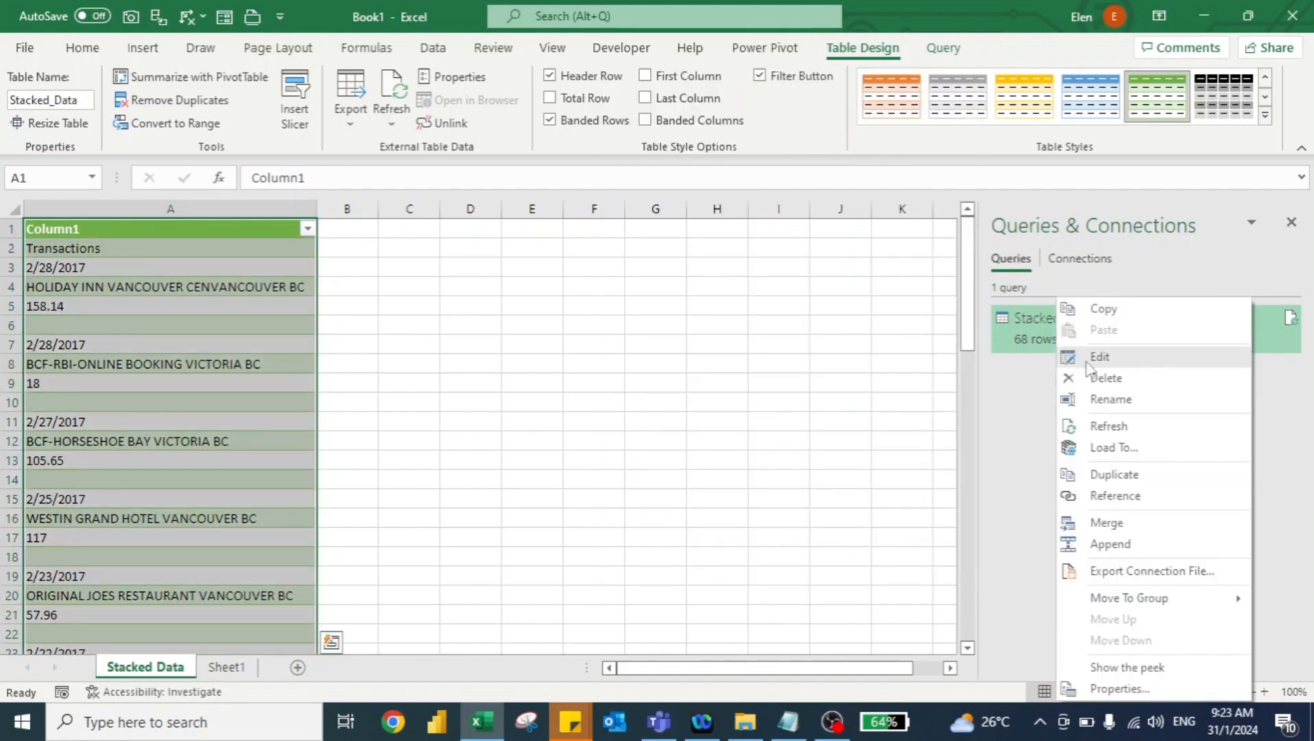
pyautogui.click(1174, 205)
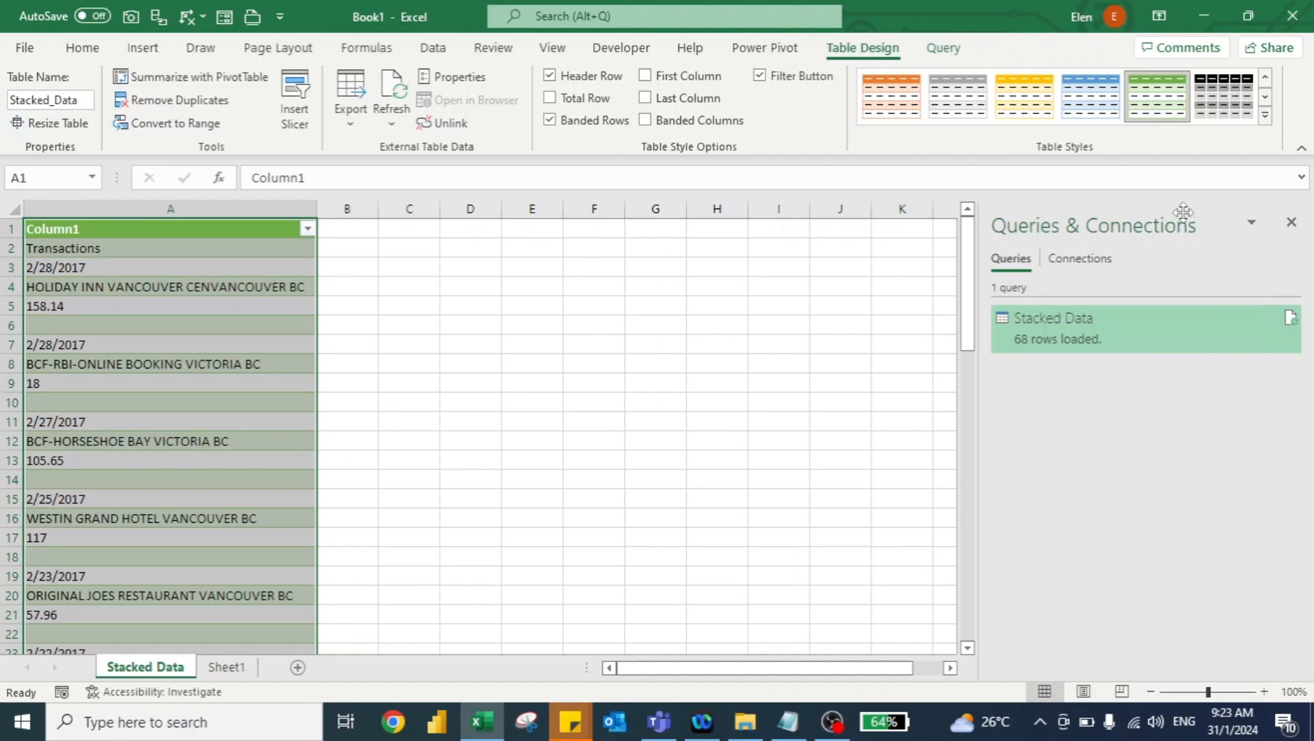
pyautogui.click(1292, 224)
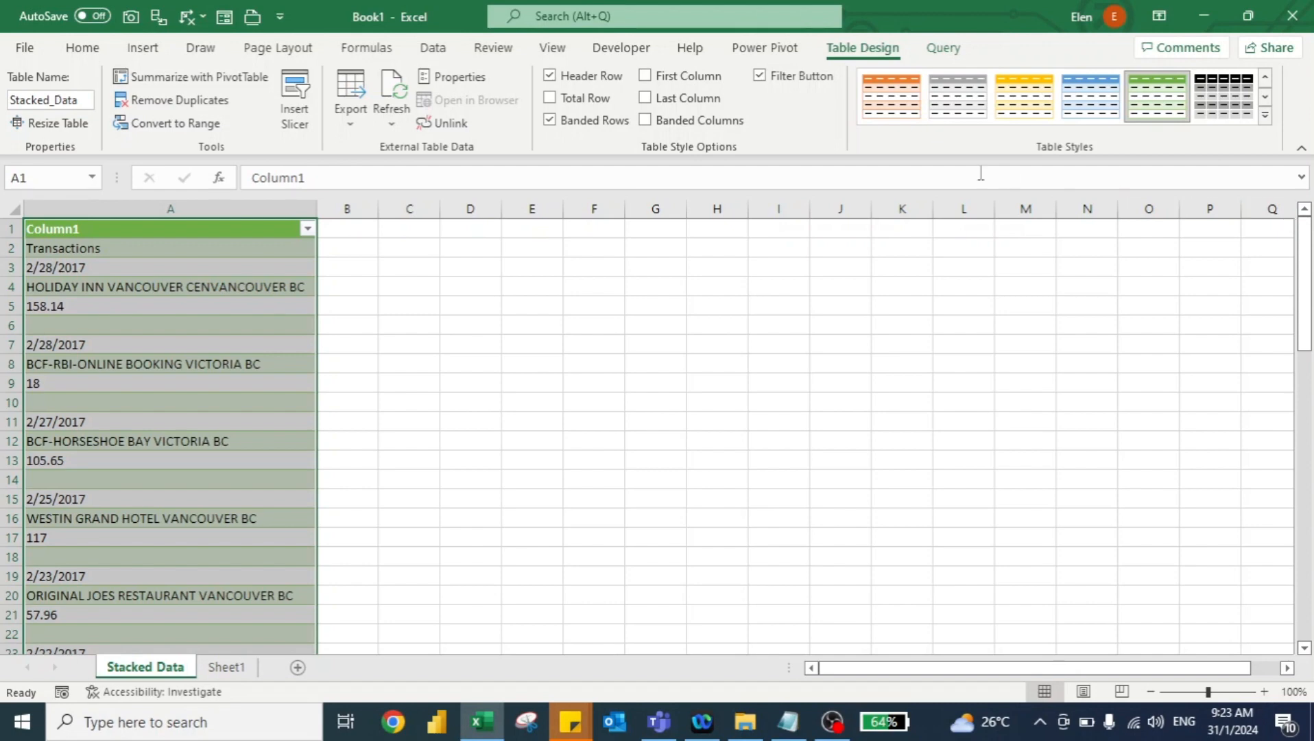
pyautogui.click(944, 48)
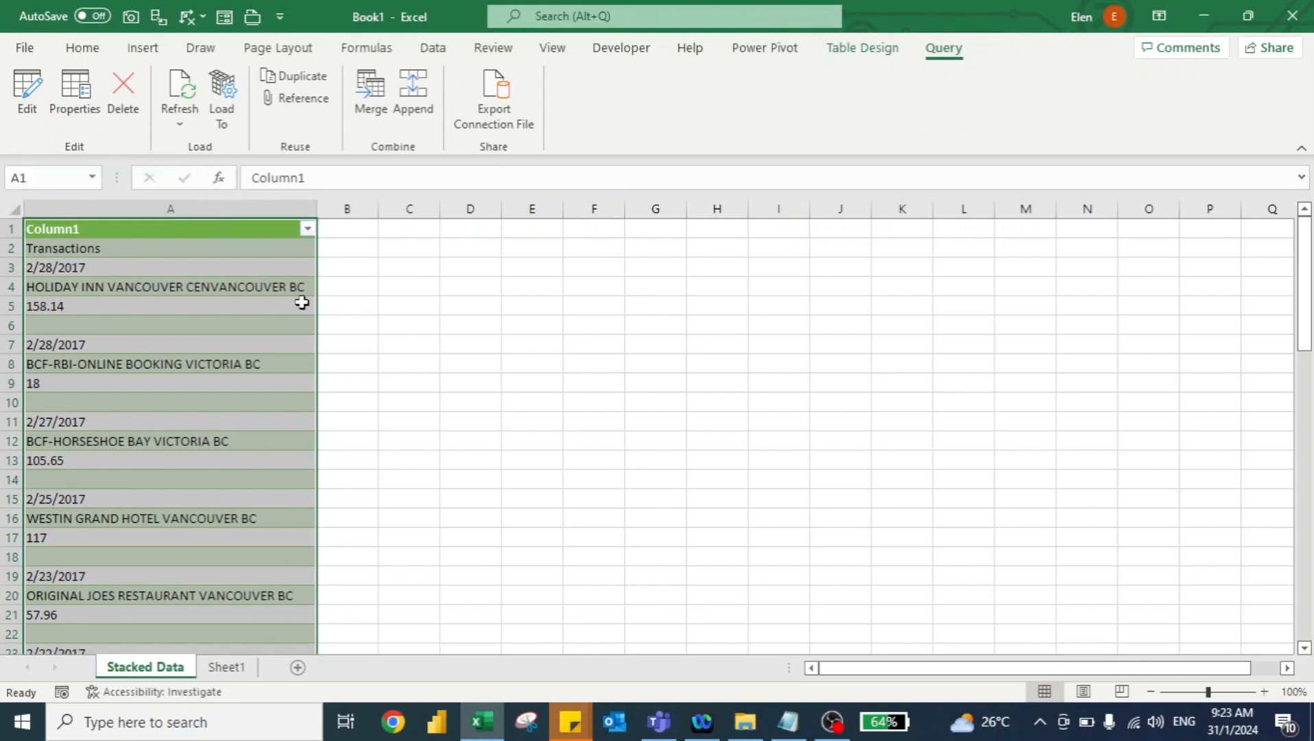
pyautogui.click(452, 283)
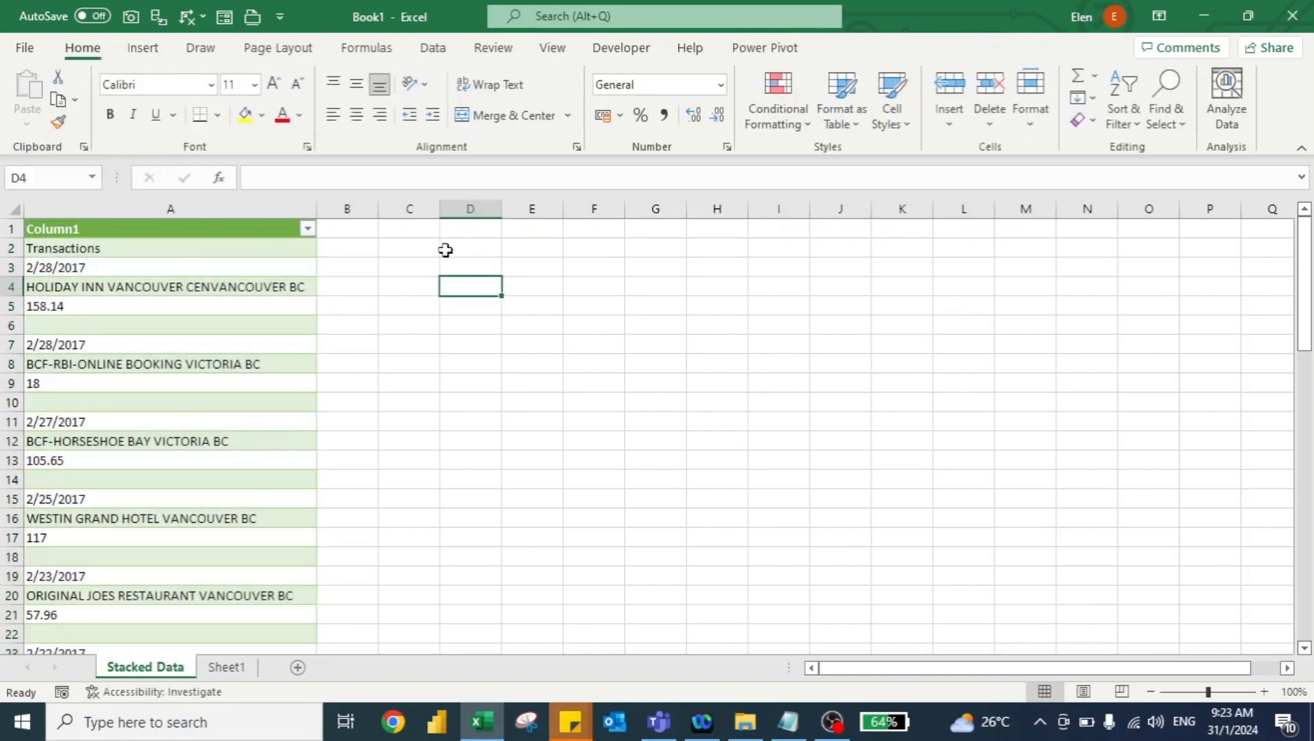
pyautogui.moveTo(446, 250); pyautogui.dragTo(683, 466)
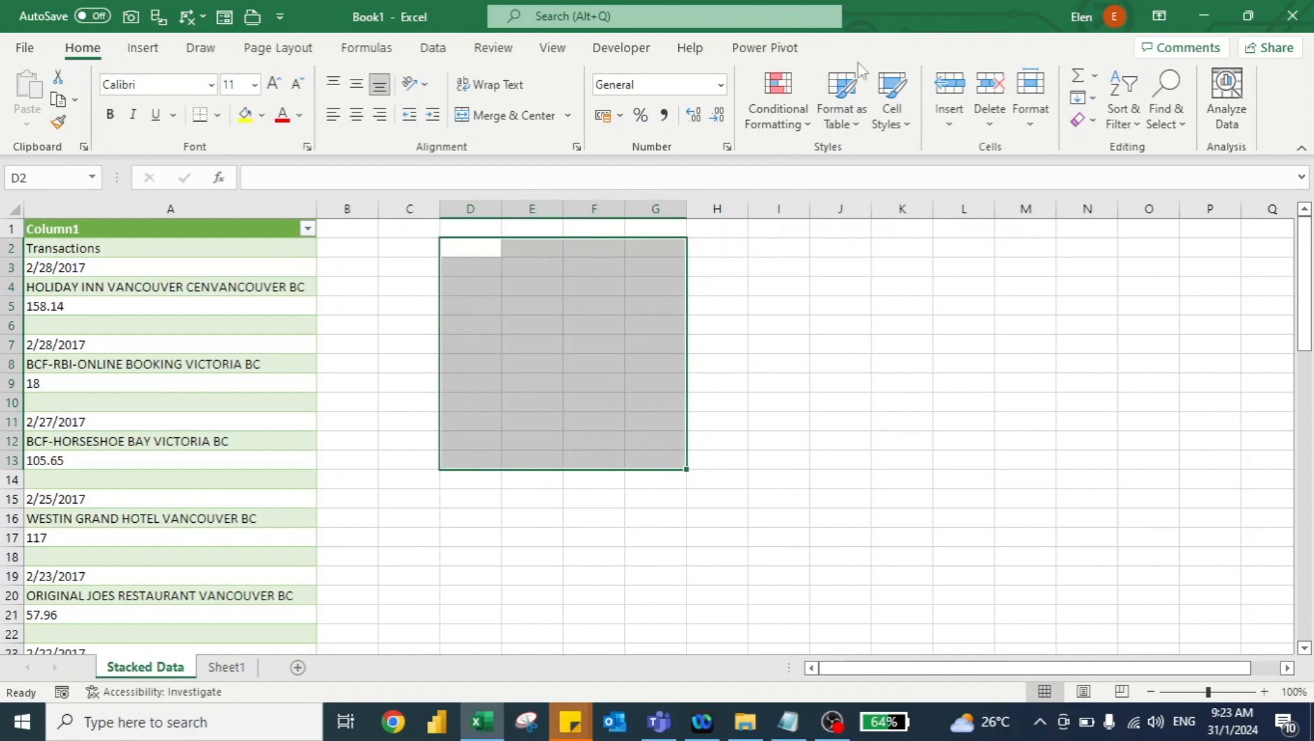
pyautogui.click(202, 288)
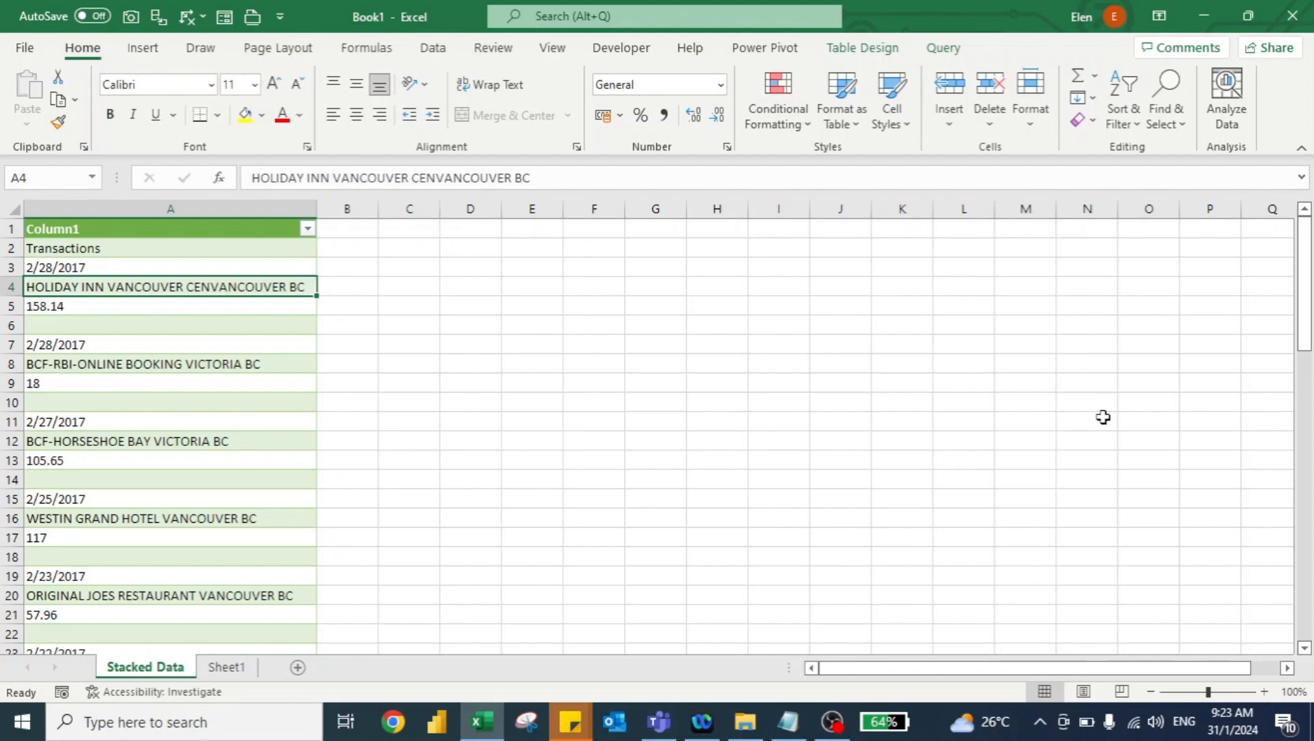
pyautogui.click(430, 48)
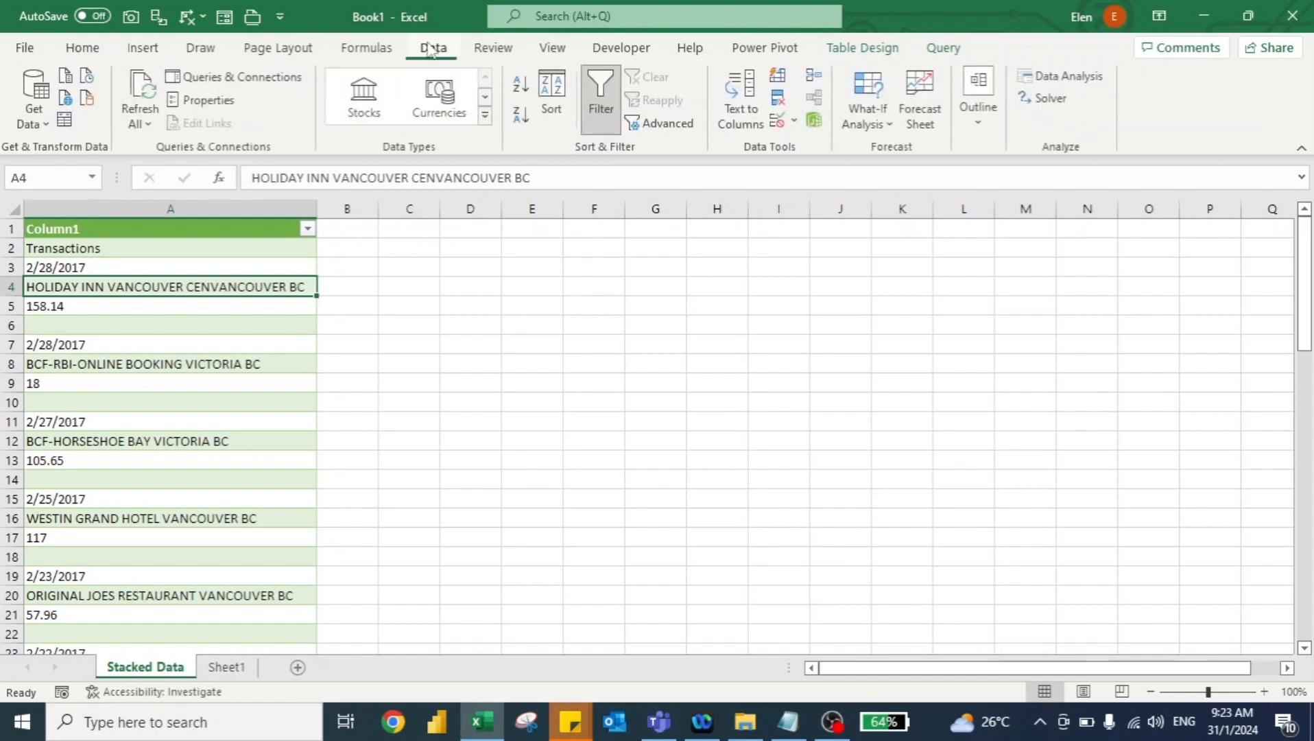
pyautogui.click(282, 77)
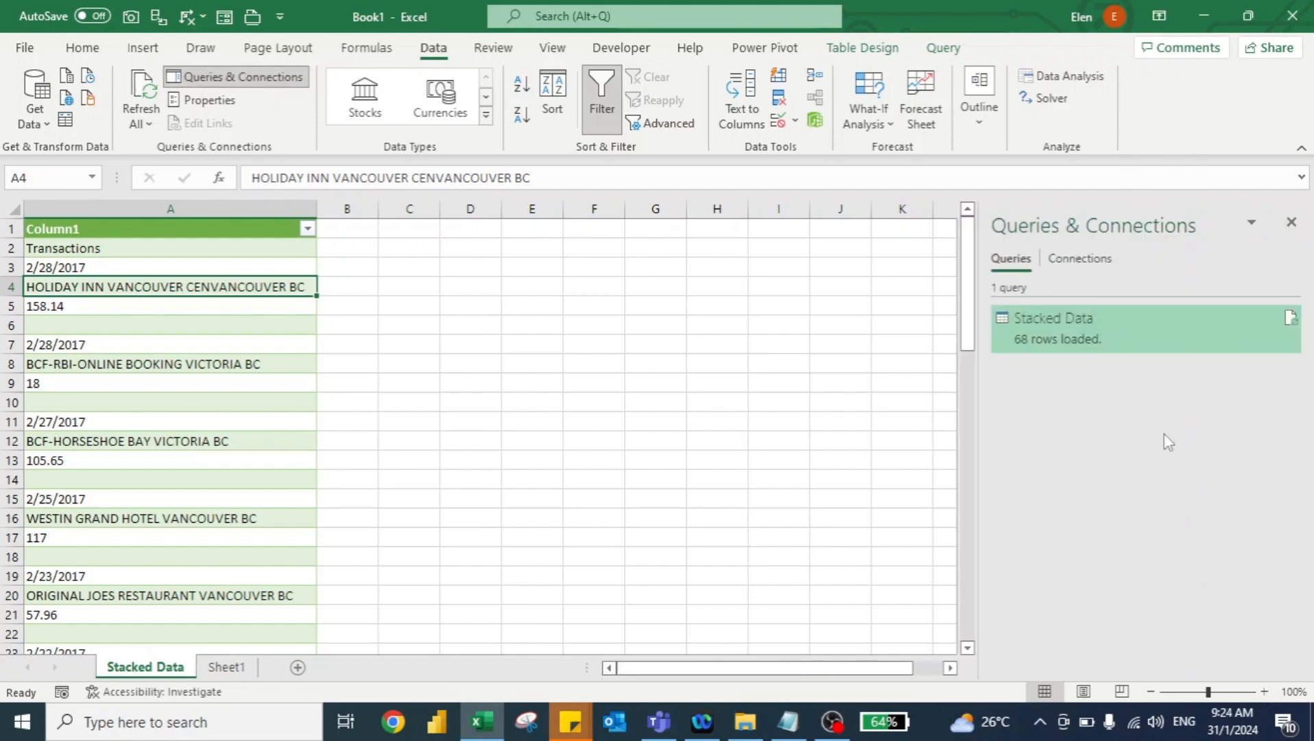
# Open the Stacked Data query for editing in the Power Query Editor.
pyautogui.click(1291, 222)
pyautogui.click(225, 79)
pyautogui.rightClick(1021, 336)
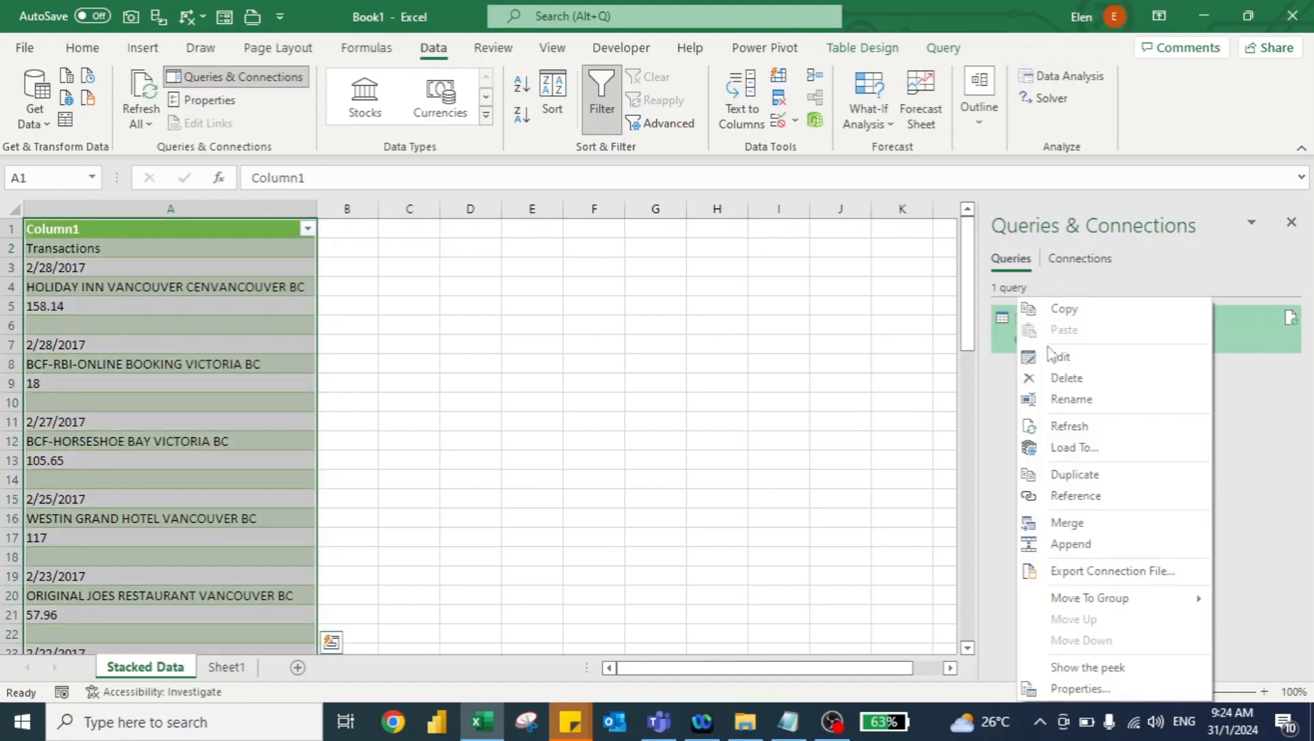
pyautogui.click(945, 52)
pyautogui.click(32, 114)
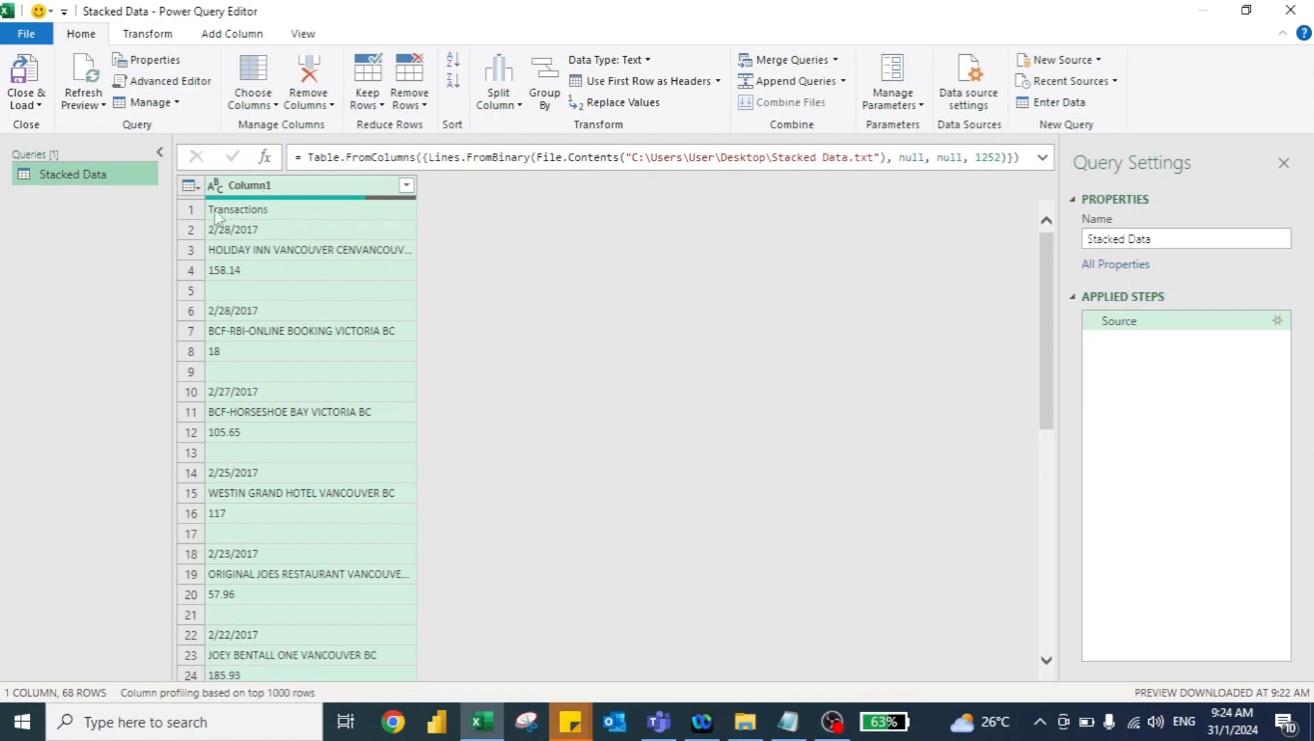
# Remove the top 1 row, containing the Transactions heading, from the query.
pyautogui.click(407, 107)
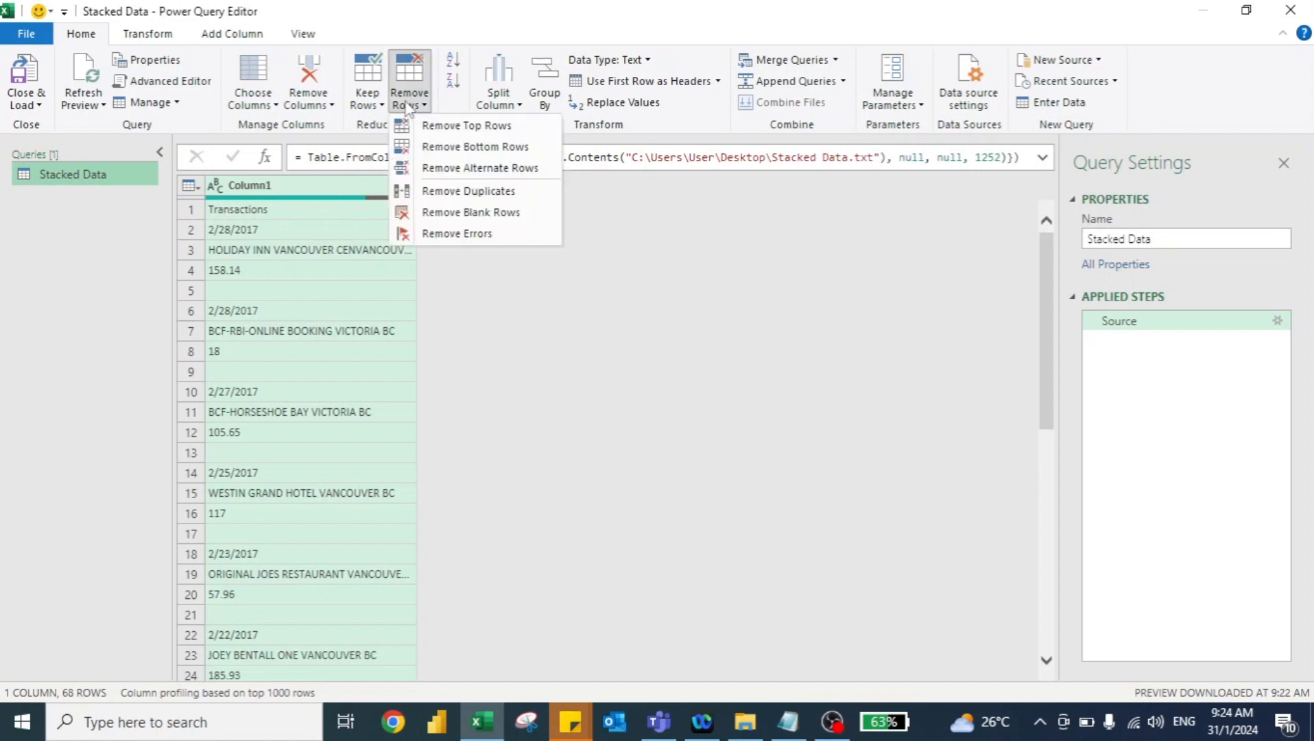
pyautogui.click(446, 126)
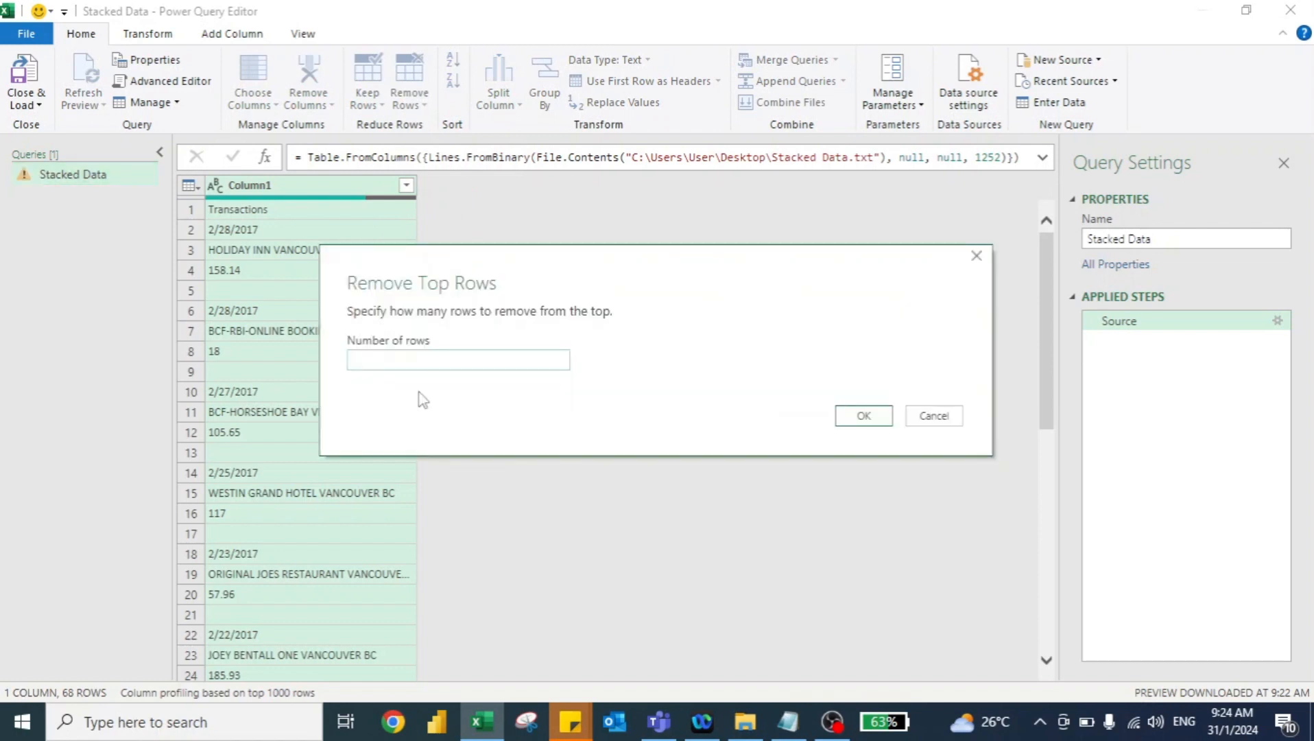
pyautogui.write('1')
pyautogui.click(864, 416)
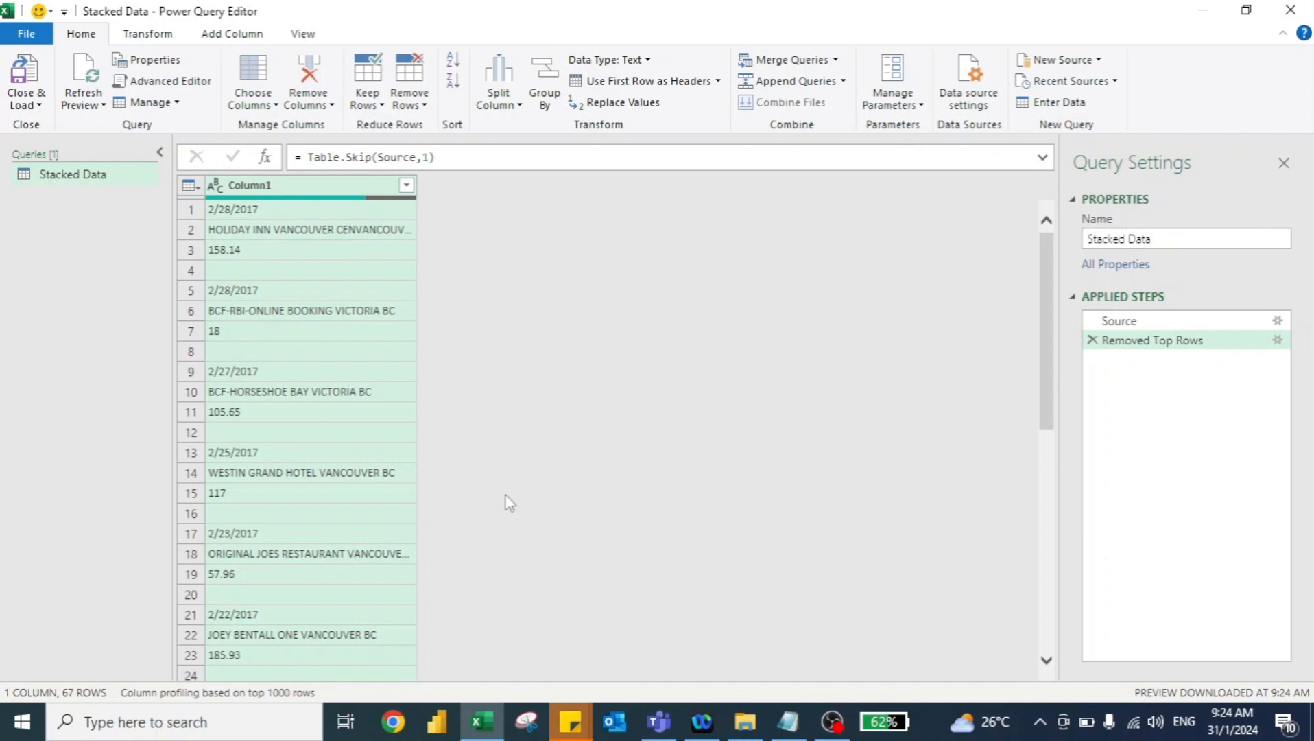
# Add an index column starting from 0, plus a new column that integer-divides the index by 4.
pyautogui.click(230, 34)
pyautogui.click(234, 81)
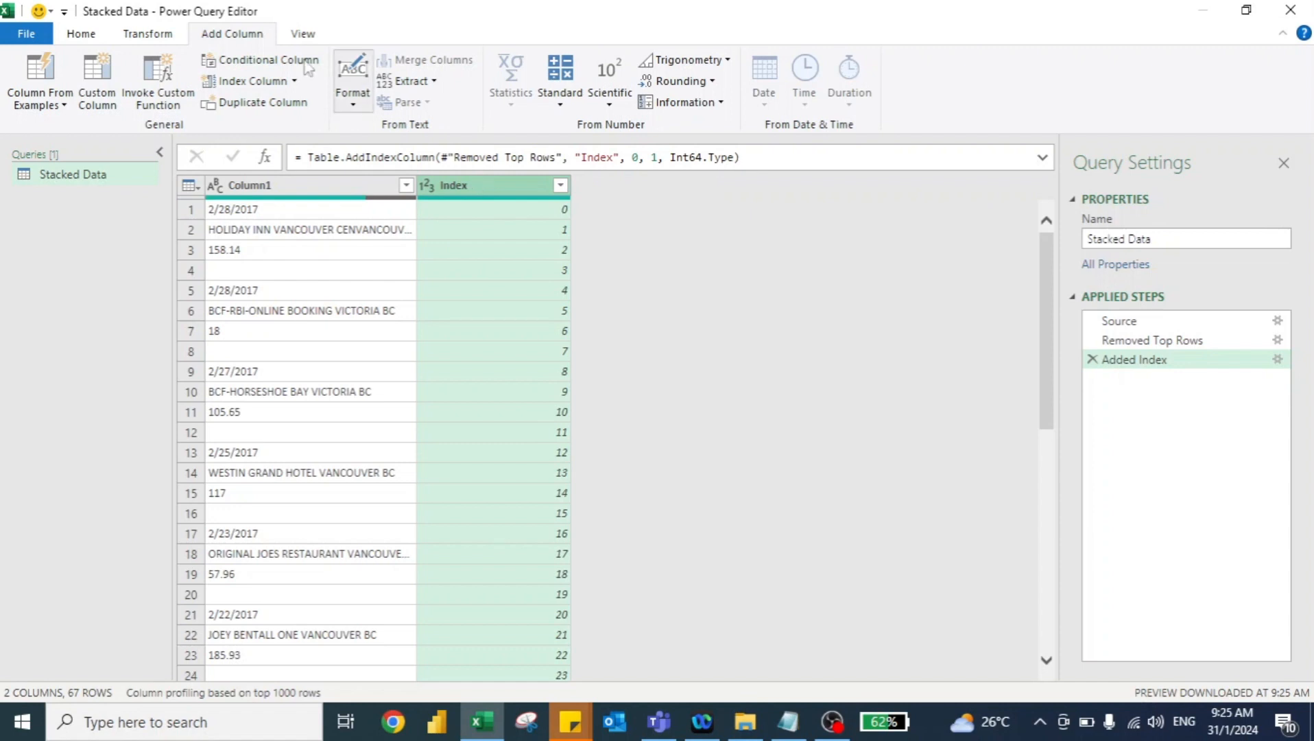
pyautogui.click(560, 103)
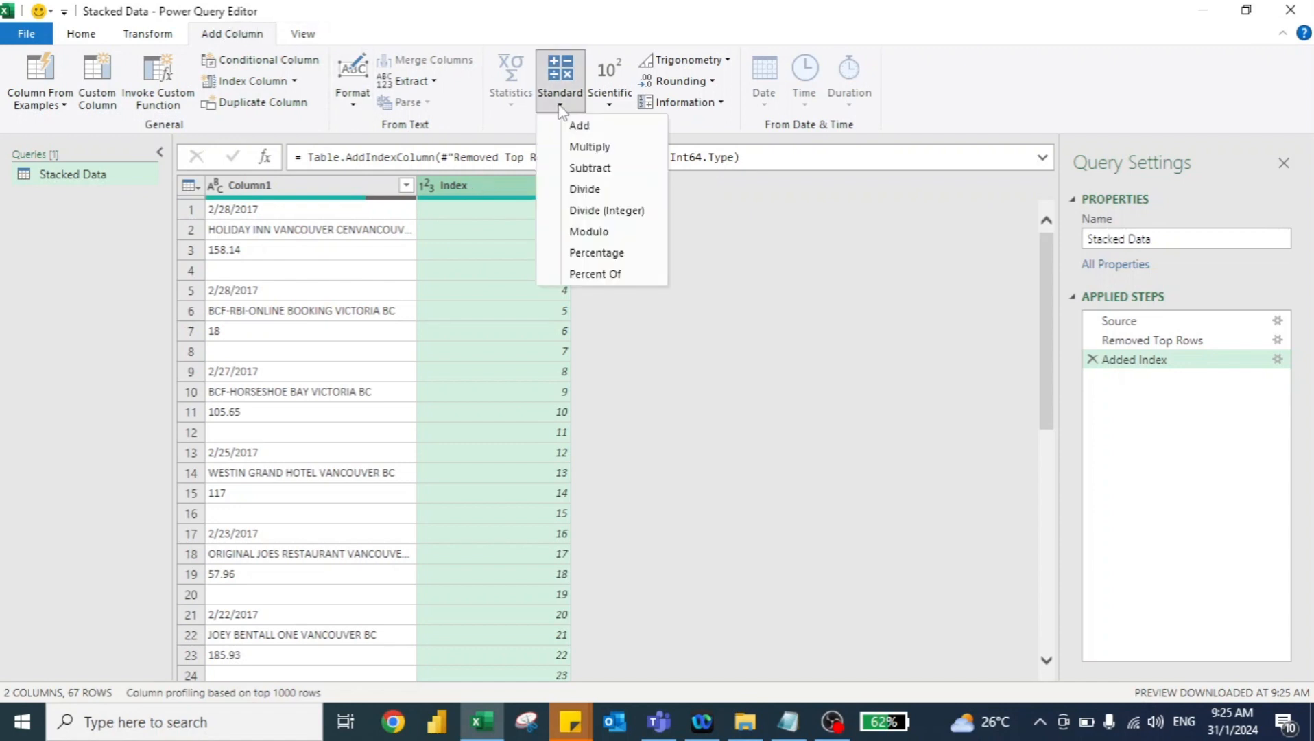
pyautogui.click(585, 211)
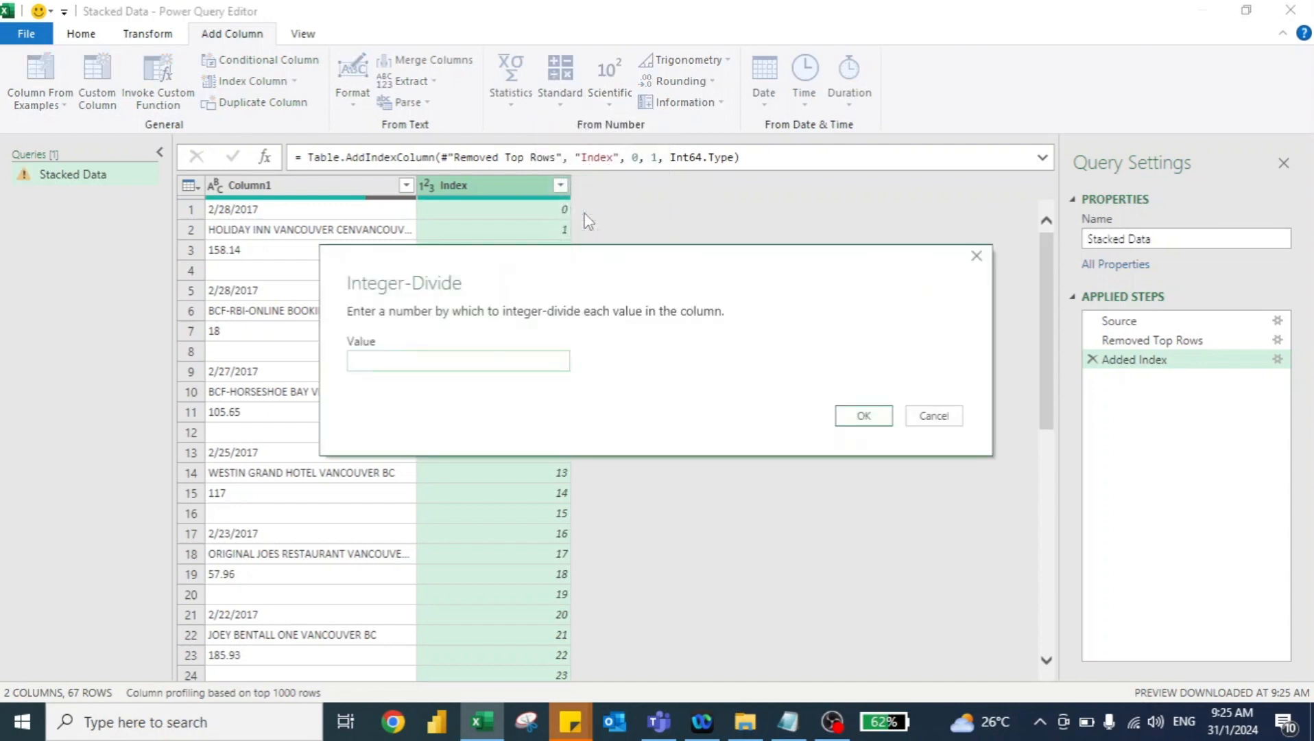
pyautogui.moveTo(567, 260); pyautogui.dragTo(849, 280)
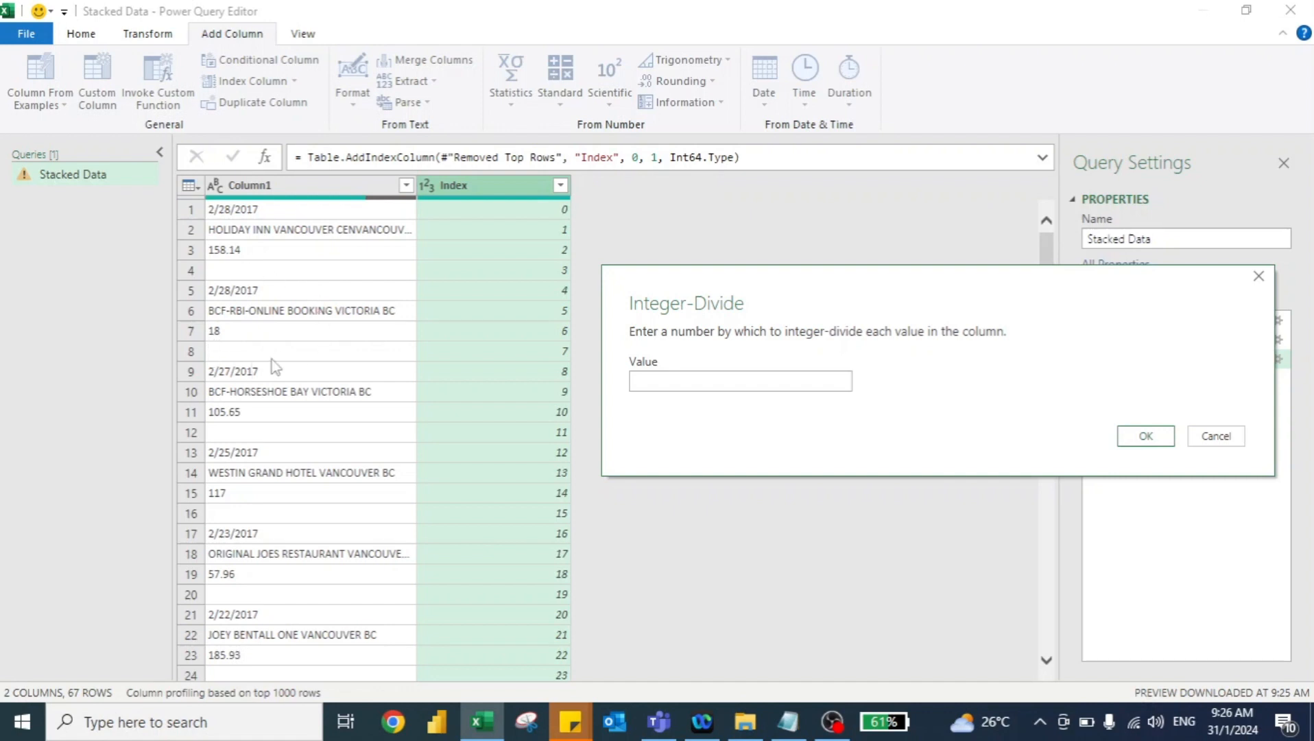
pyautogui.click(654, 378)
pyautogui.write('4')
pyautogui.click(1168, 443)
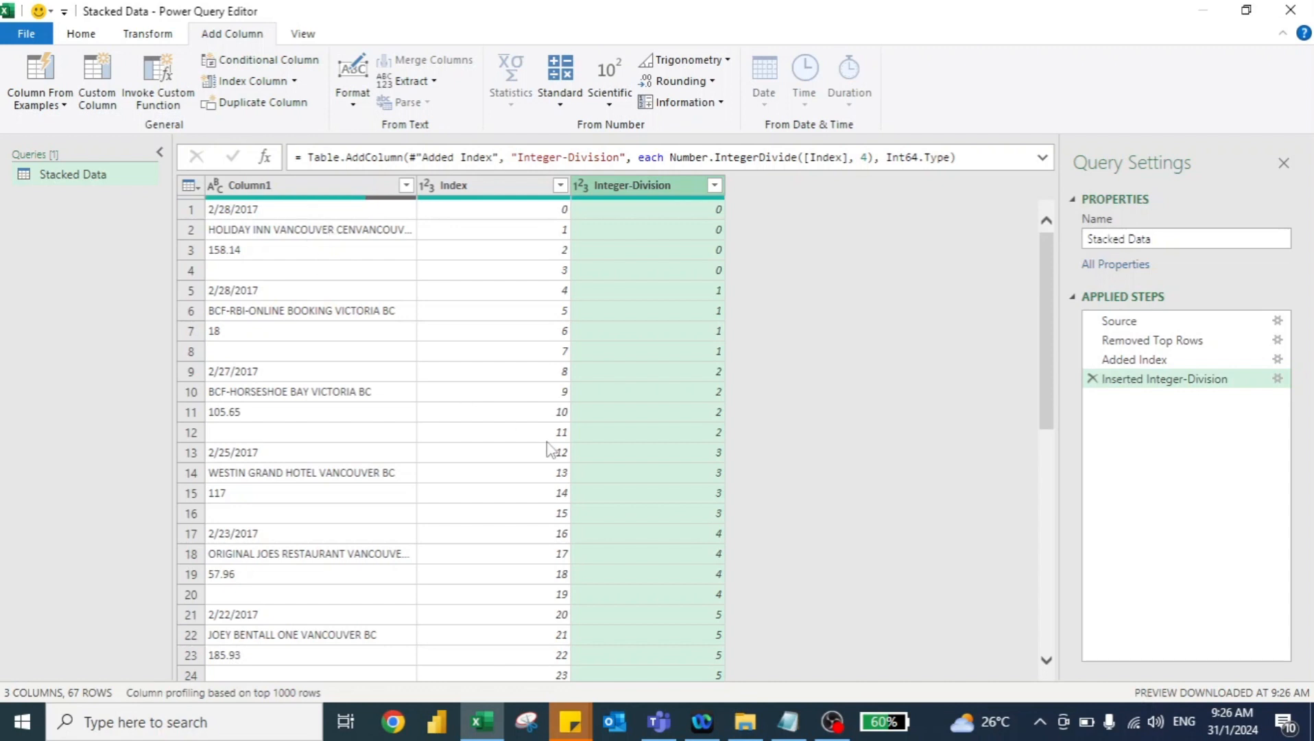
# Transform the Index column in place into its modulo with value 4.
pyautogui.click(473, 187)
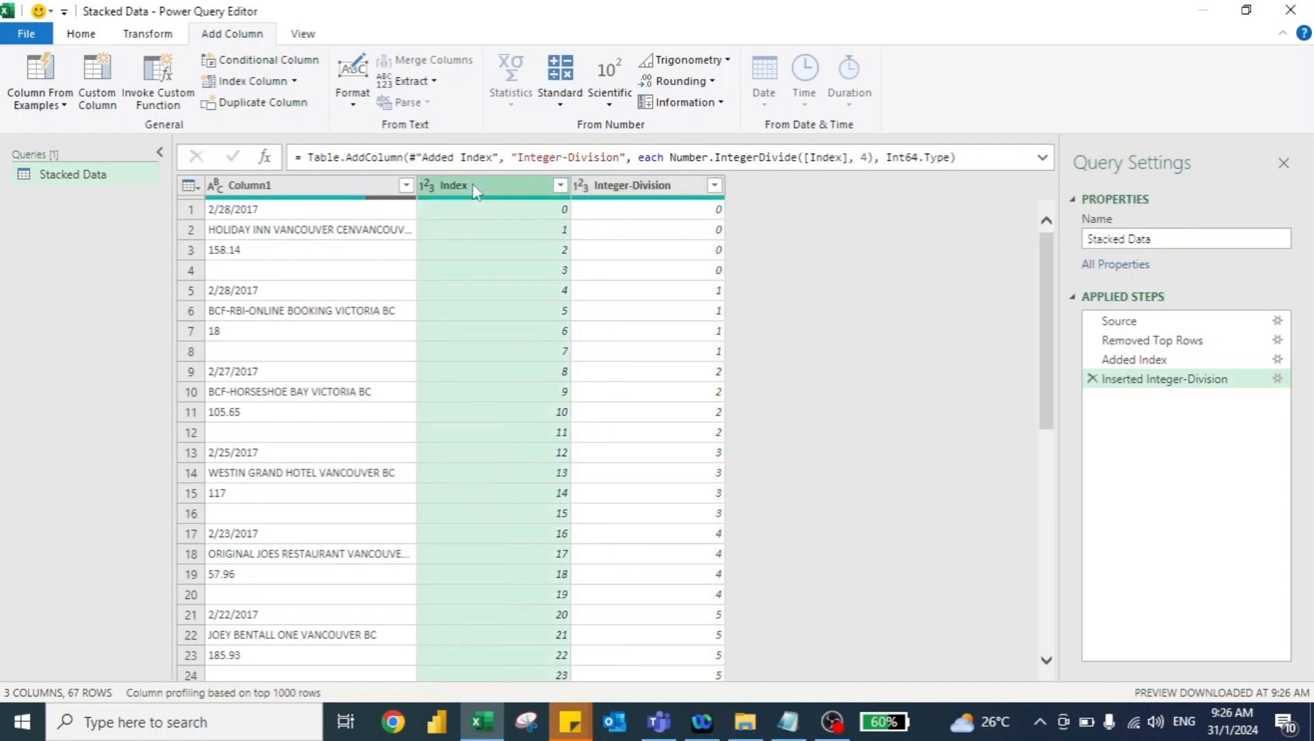
pyautogui.click(151, 35)
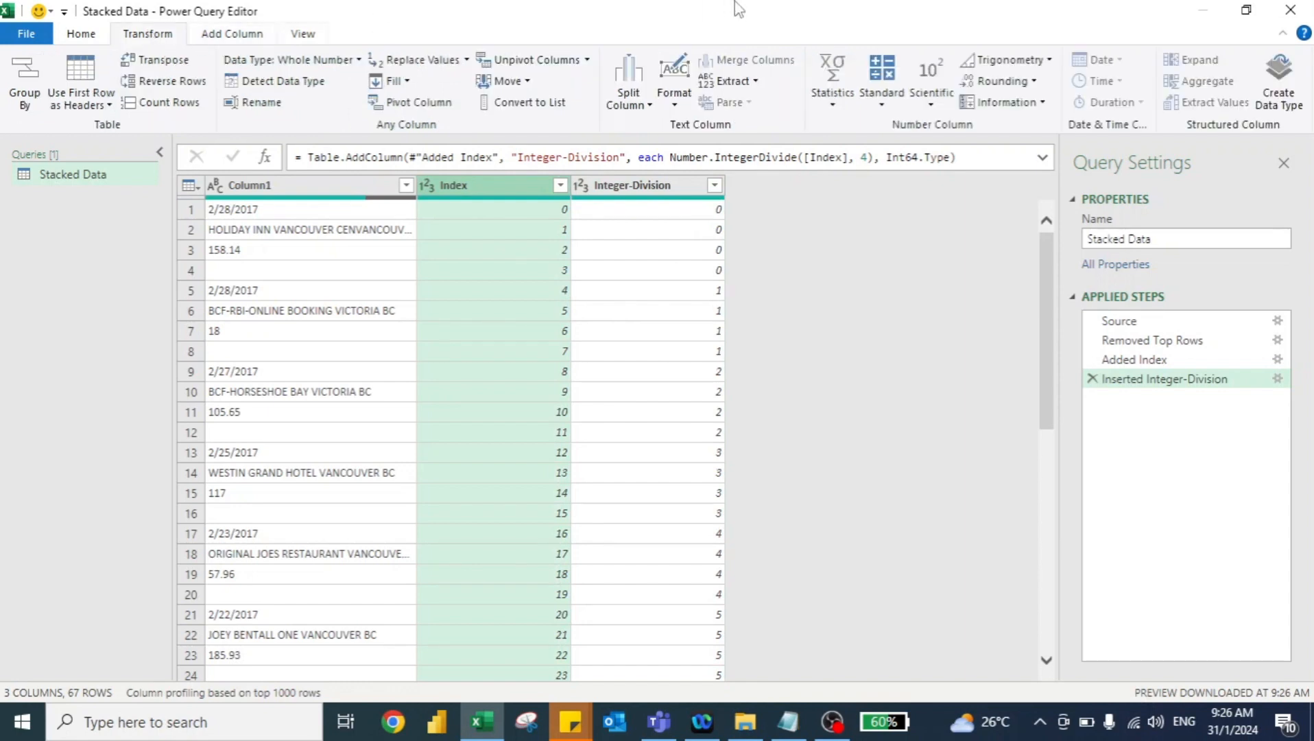
pyautogui.click(885, 103)
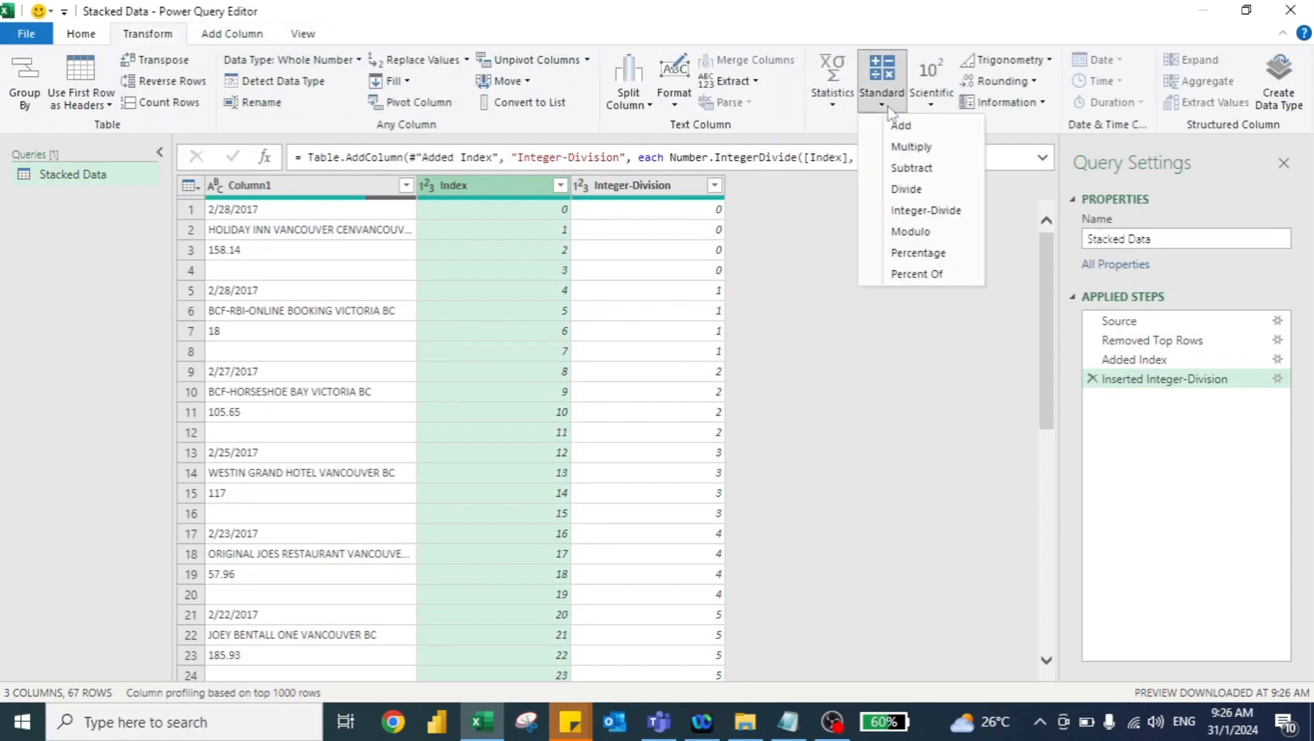
pyautogui.click(911, 232)
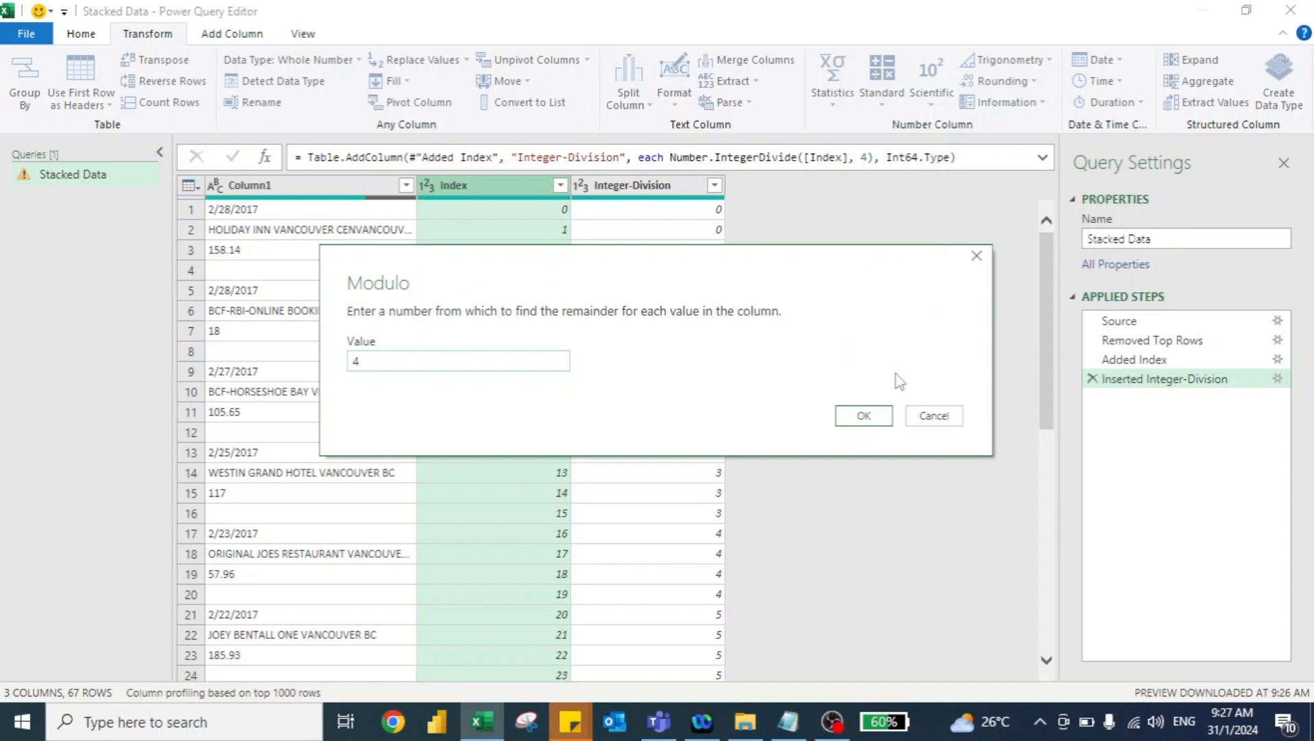
pyautogui.click(865, 416)
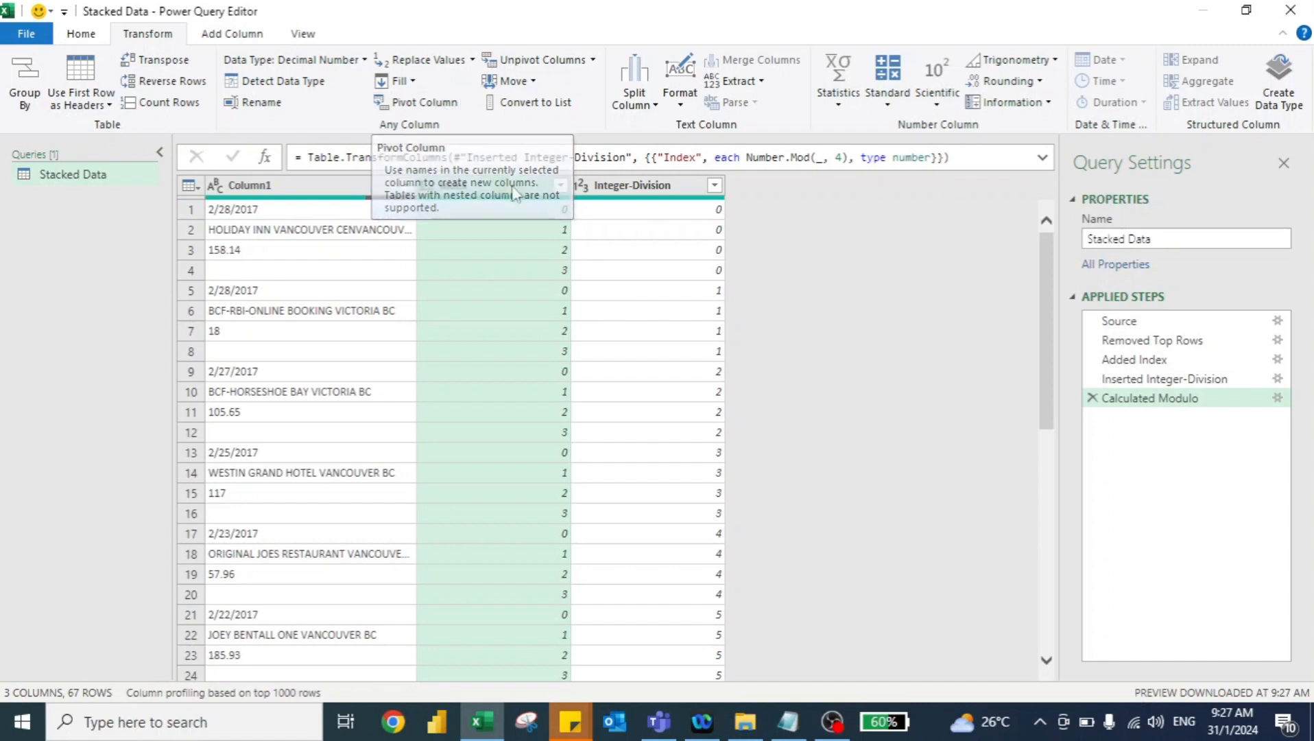
# Try pivoting the Index column on Column1 values with the Count (All) aggregation, and delete that pivot step.
pyautogui.click(422, 103)
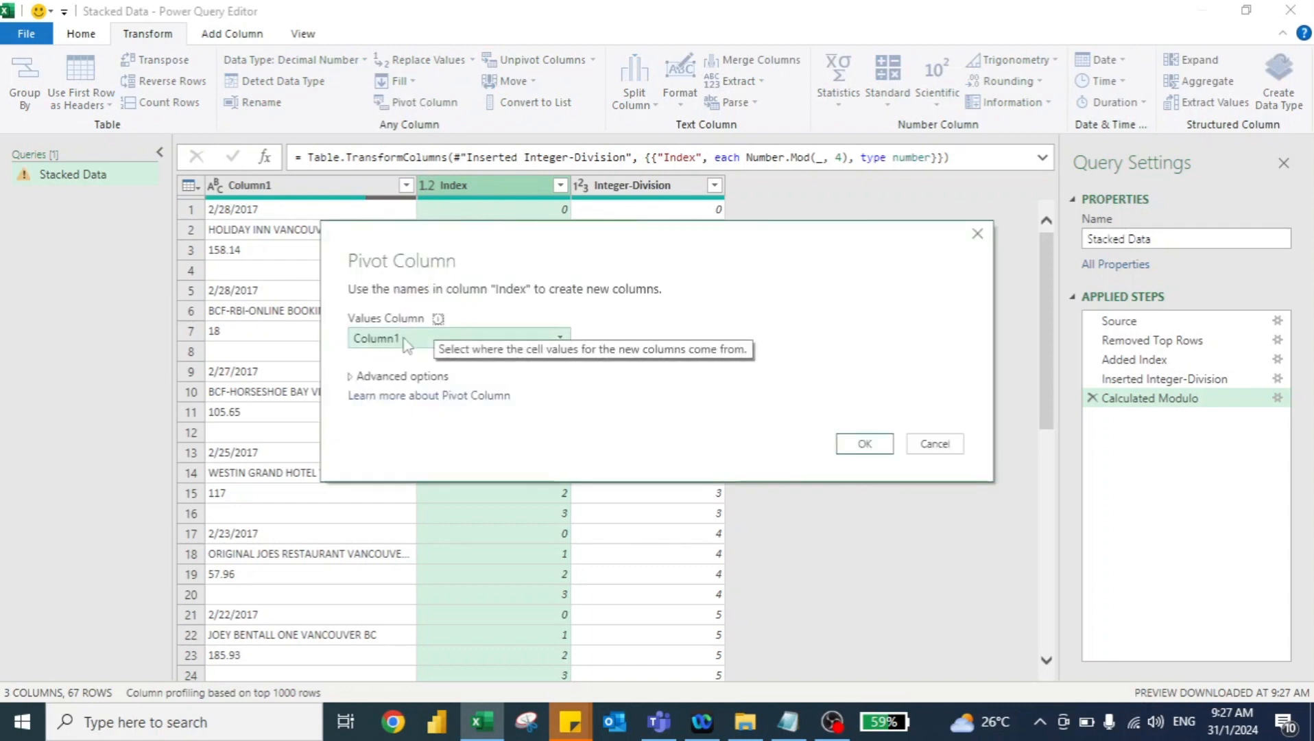
pyautogui.click(357, 378)
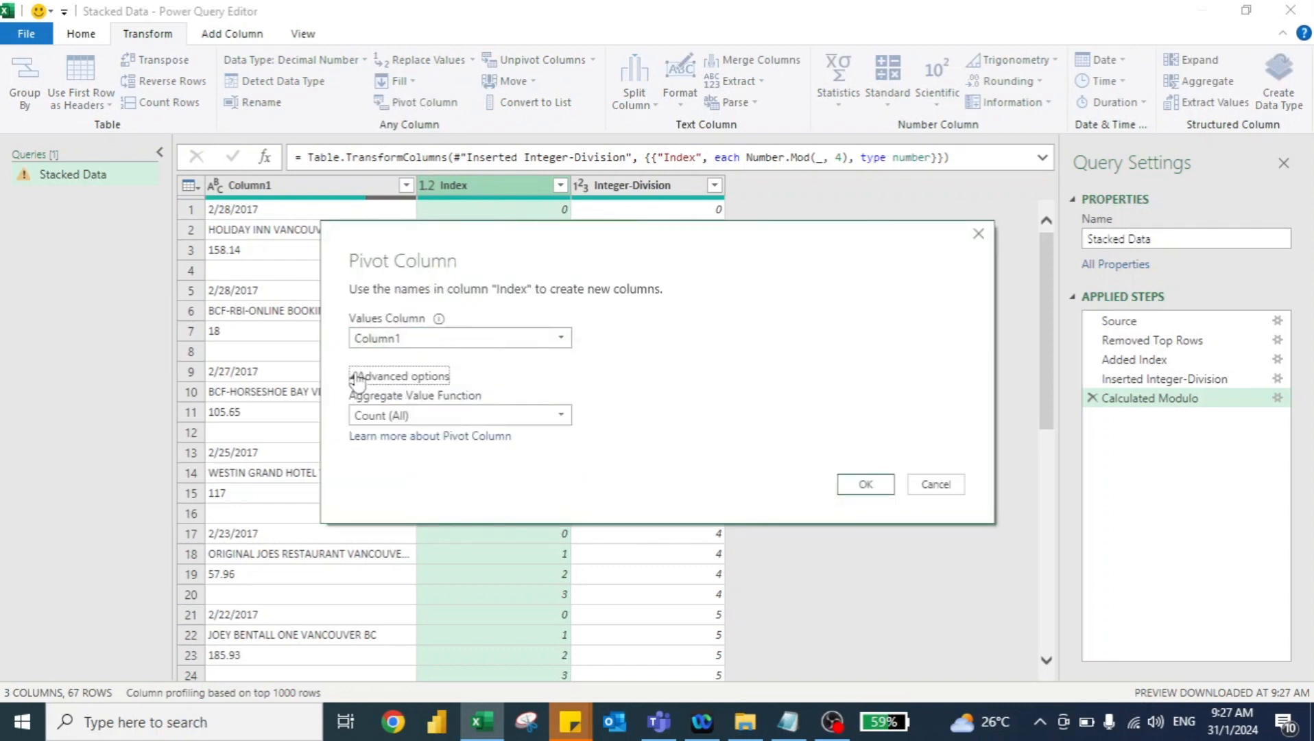
pyautogui.click(409, 416)
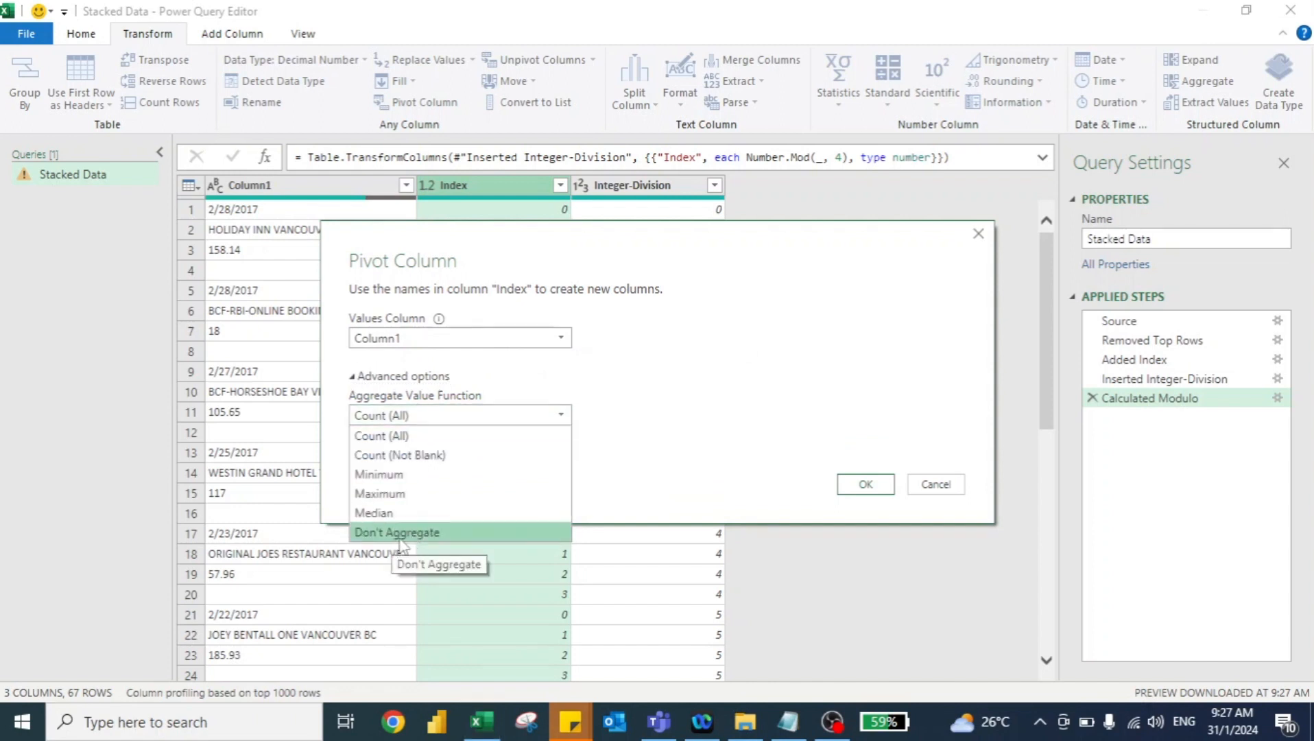
pyautogui.click(400, 436)
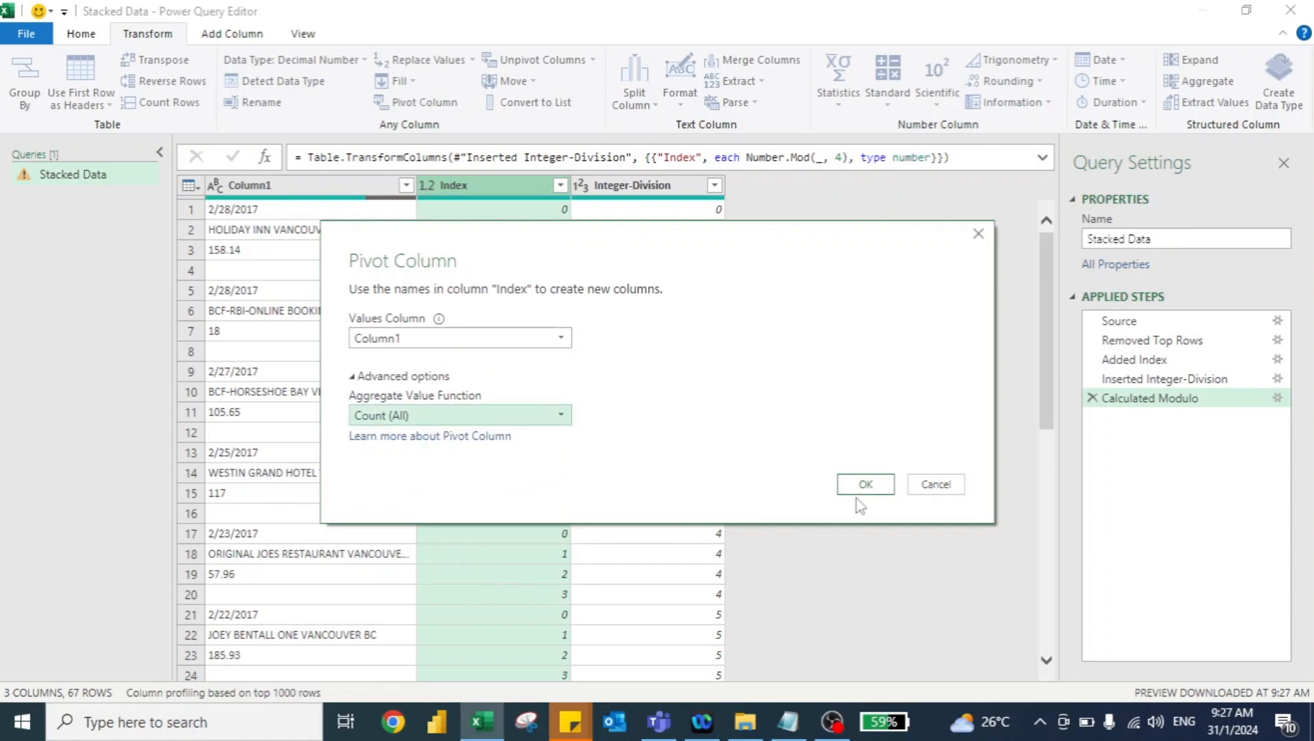
pyautogui.click(871, 489)
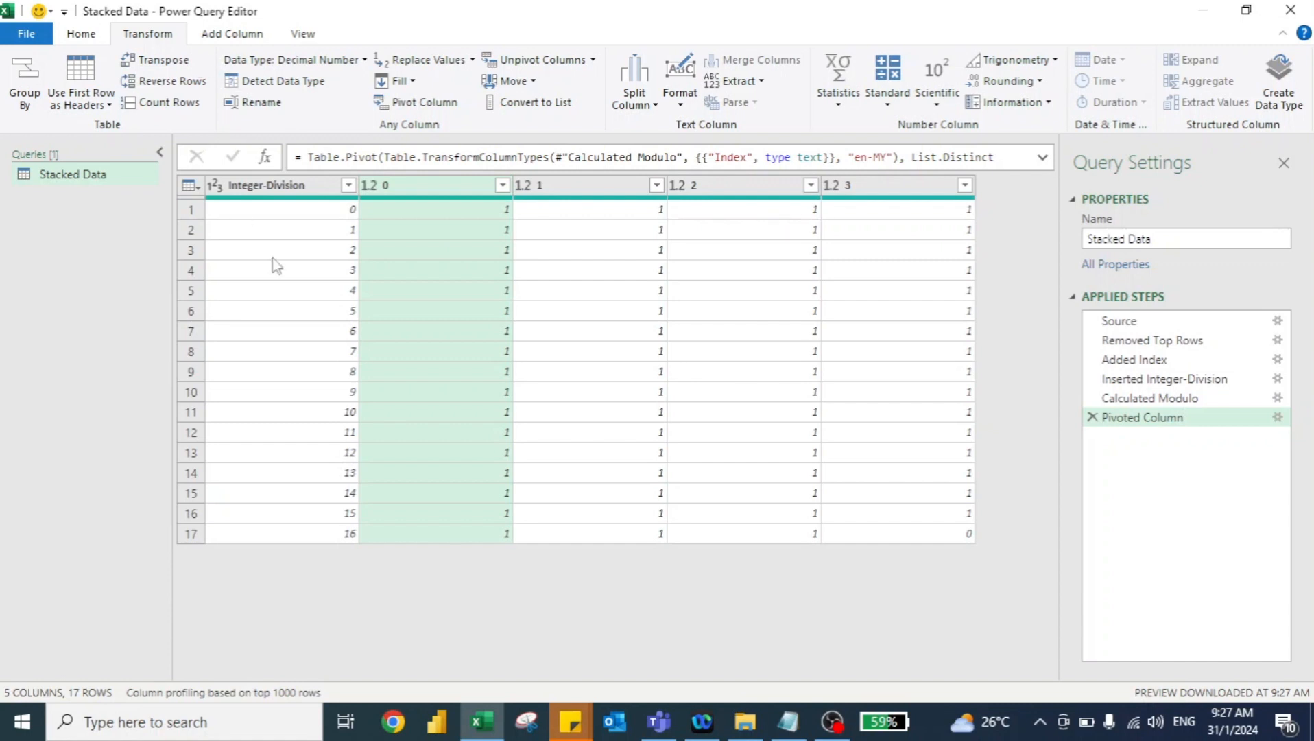
pyautogui.click(1091, 418)
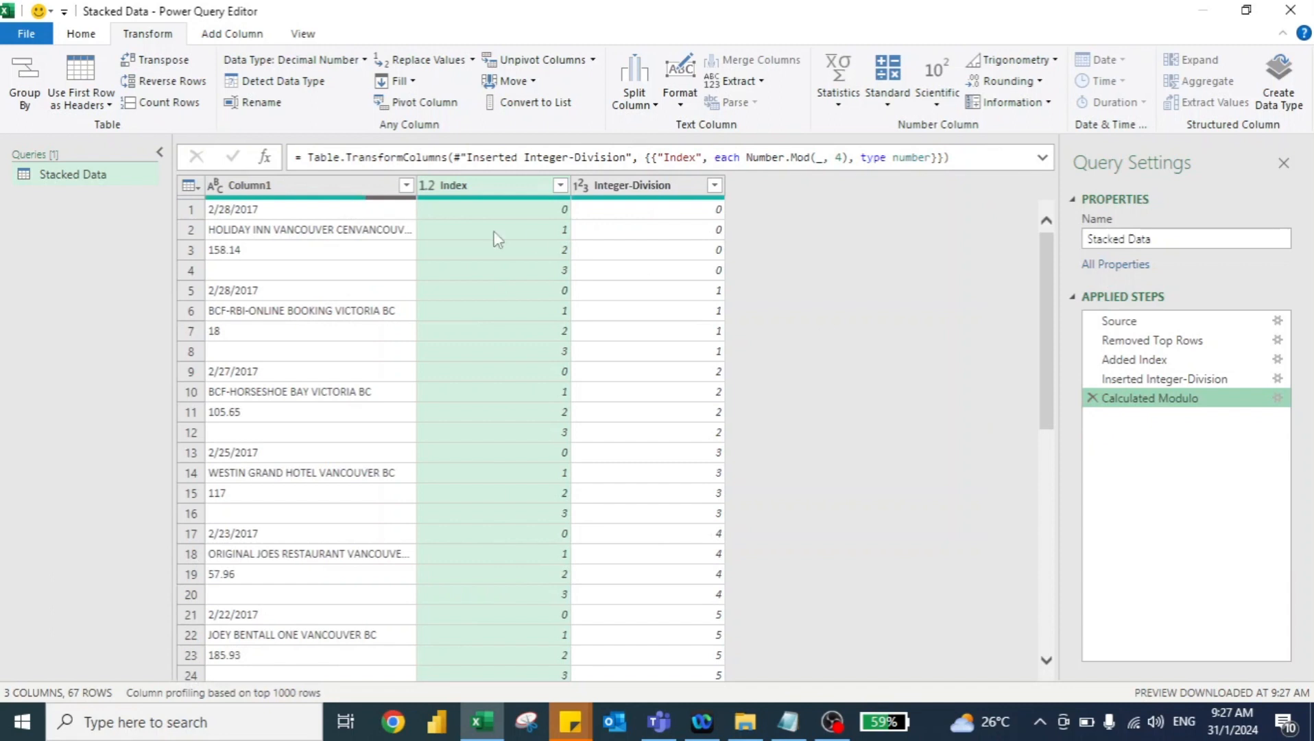
# Pivot the Index column using Column1 as the values column with the Don't Aggregate option.
pyautogui.click(427, 103)
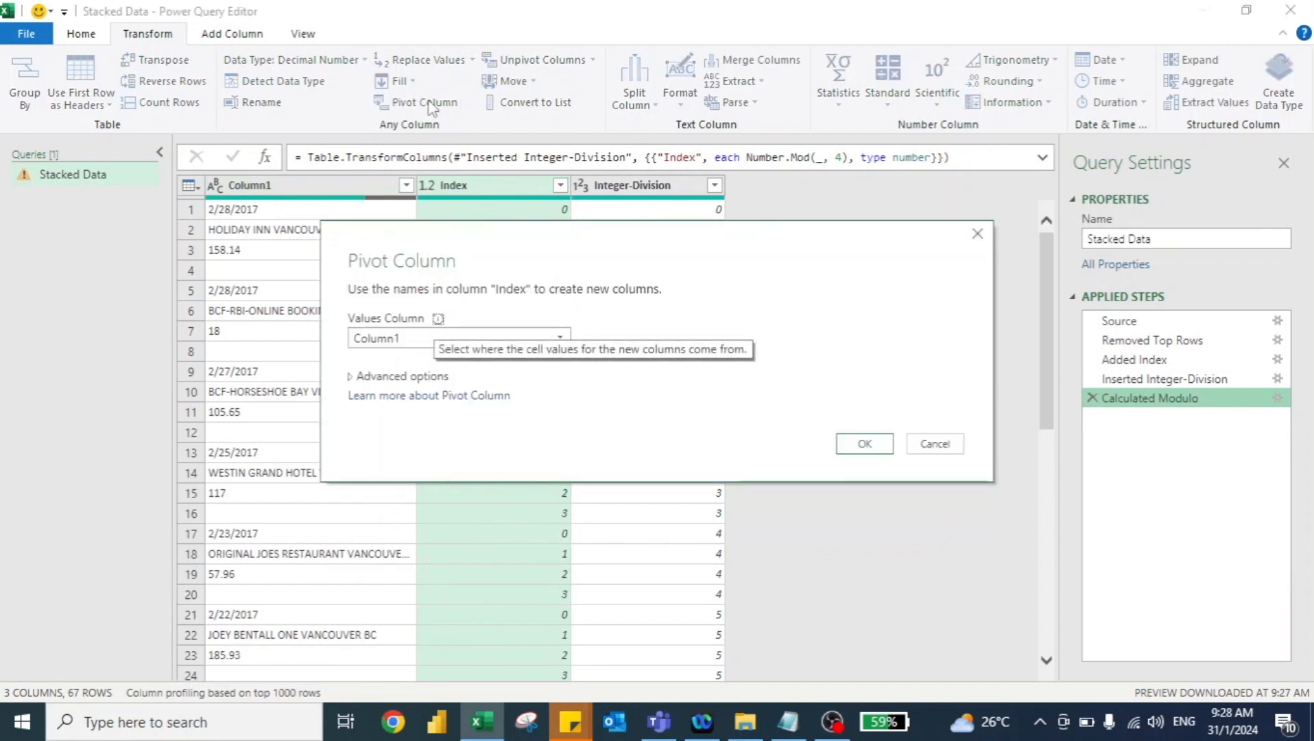
pyautogui.click(354, 382)
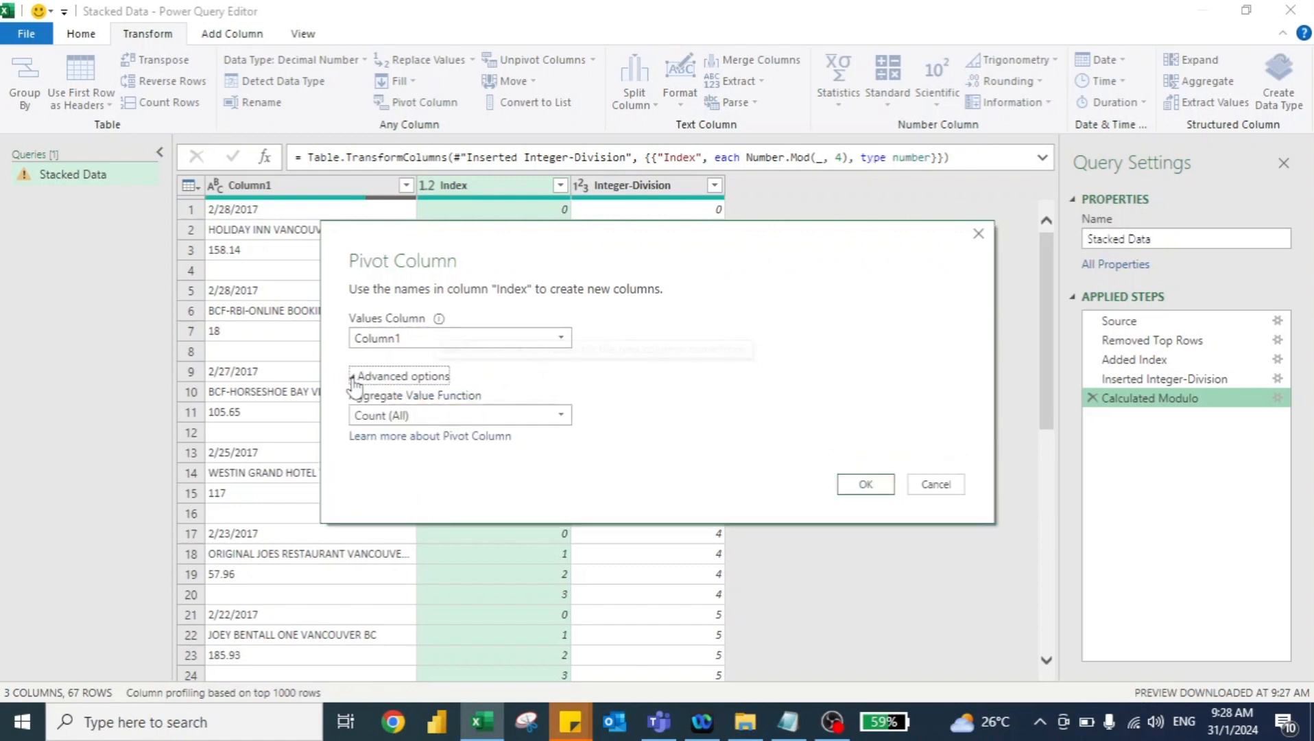
pyautogui.click(419, 415)
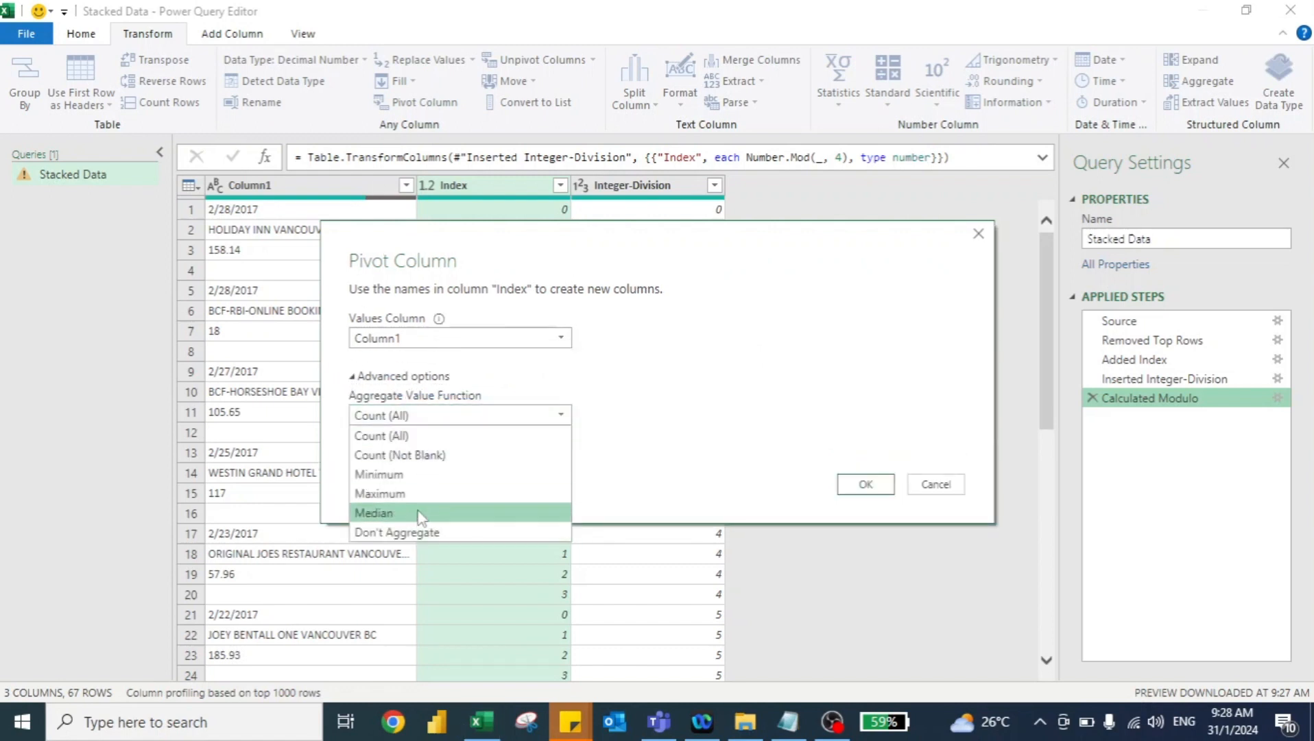
pyautogui.click(419, 533)
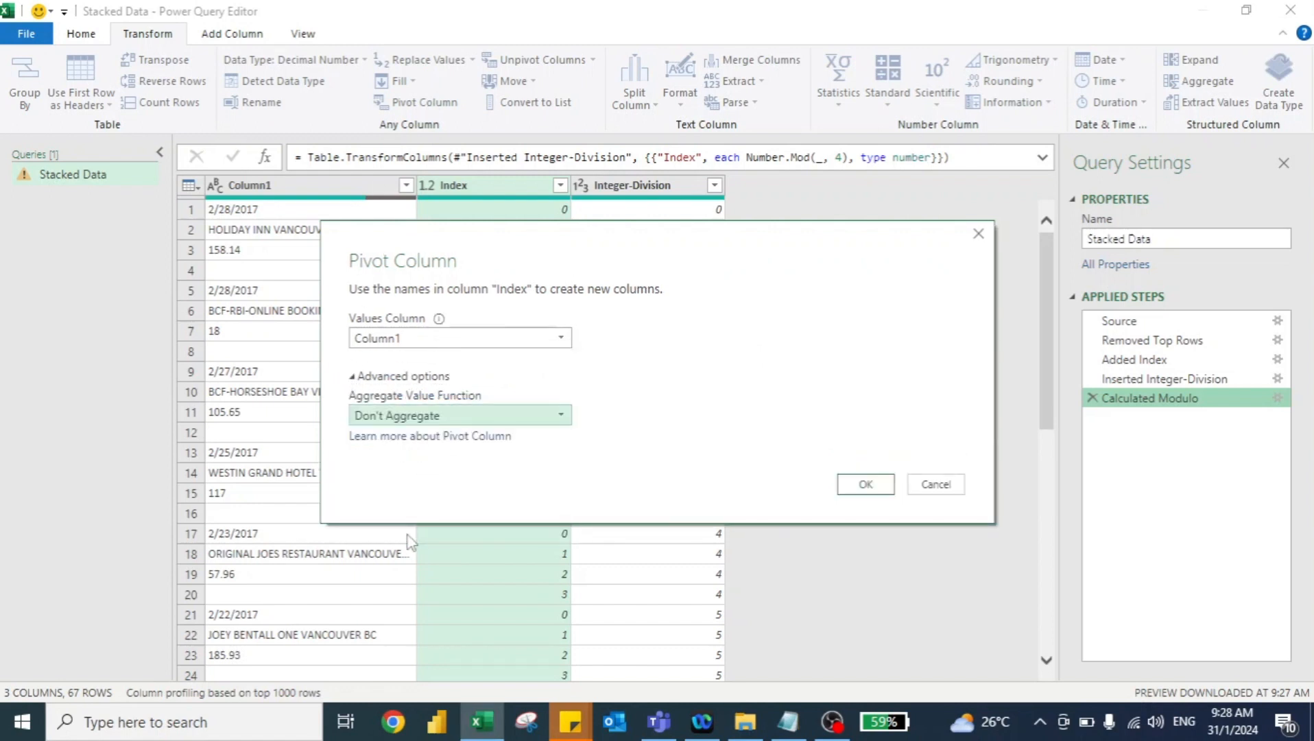
pyautogui.click(862, 489)
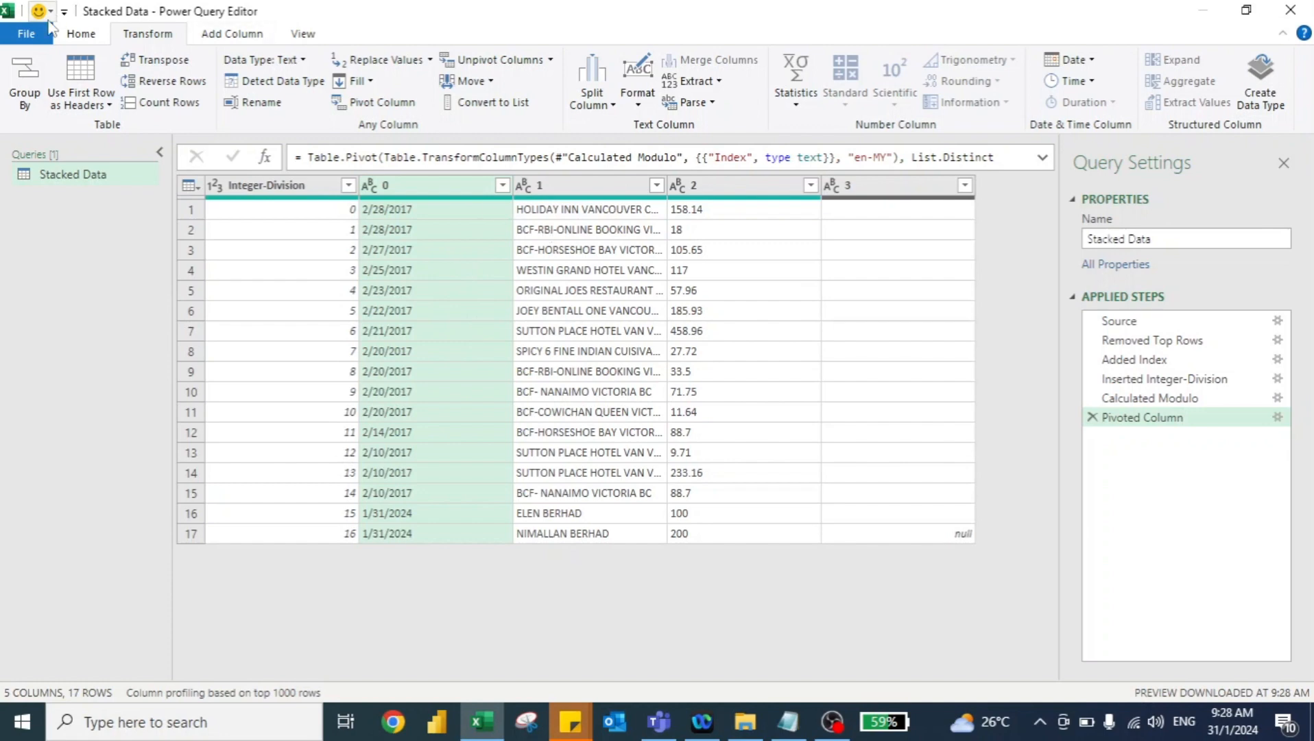
# Choose only columns 0, 1 and 2 to keep, dropping Integer-Division and column 3.
pyautogui.click(77, 35)
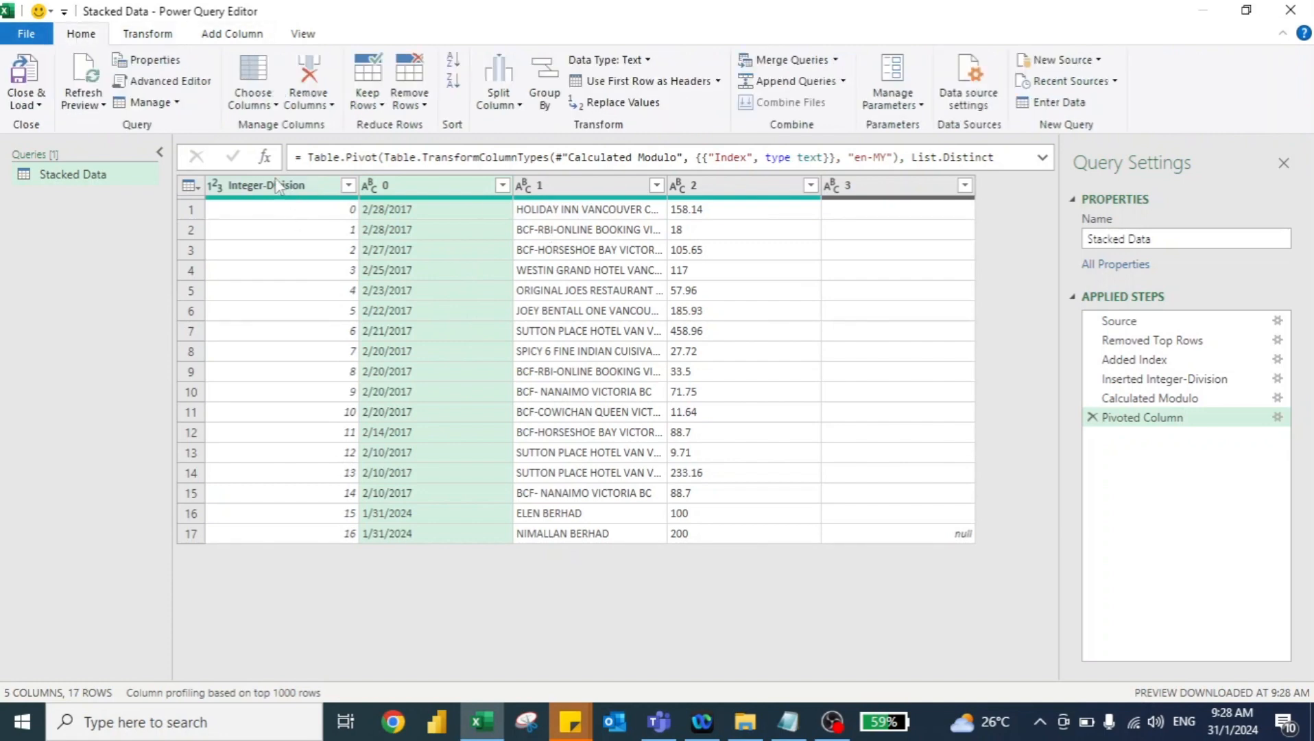
pyautogui.click(261, 105)
pyautogui.click(261, 105)
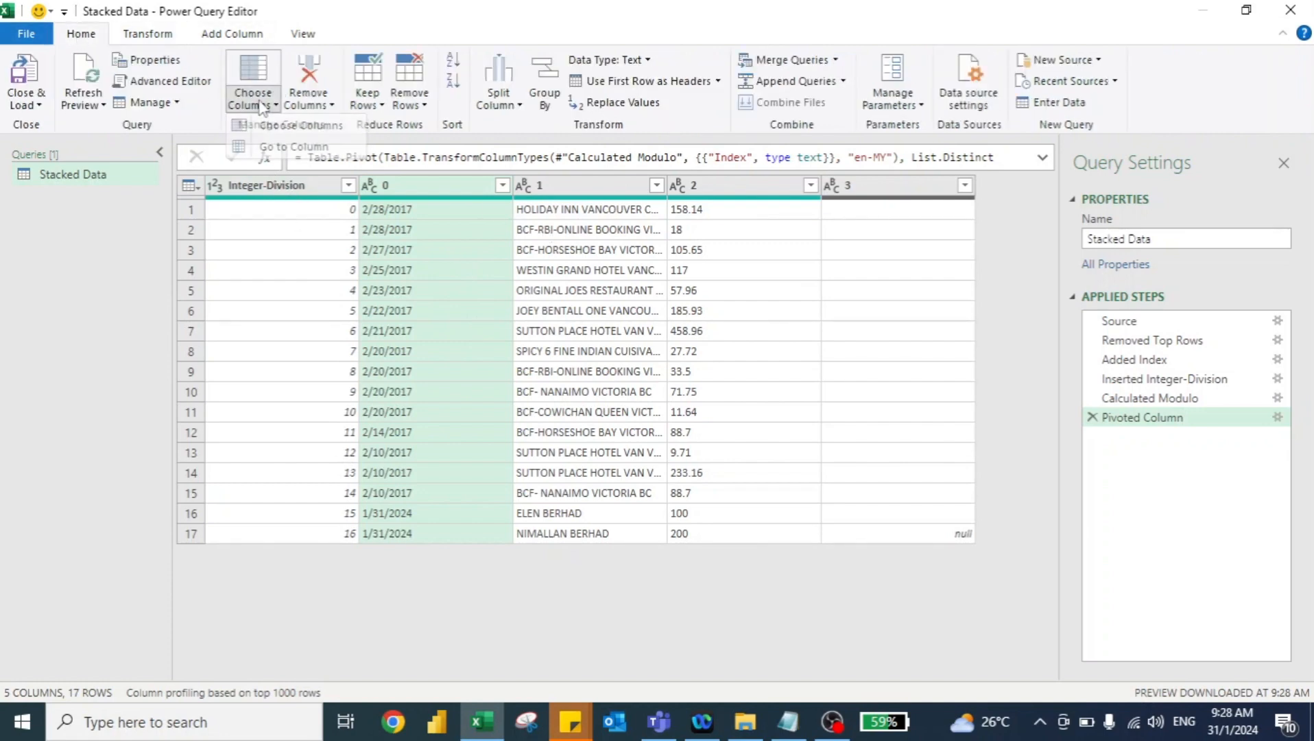
pyautogui.click(262, 105)
pyautogui.click(278, 127)
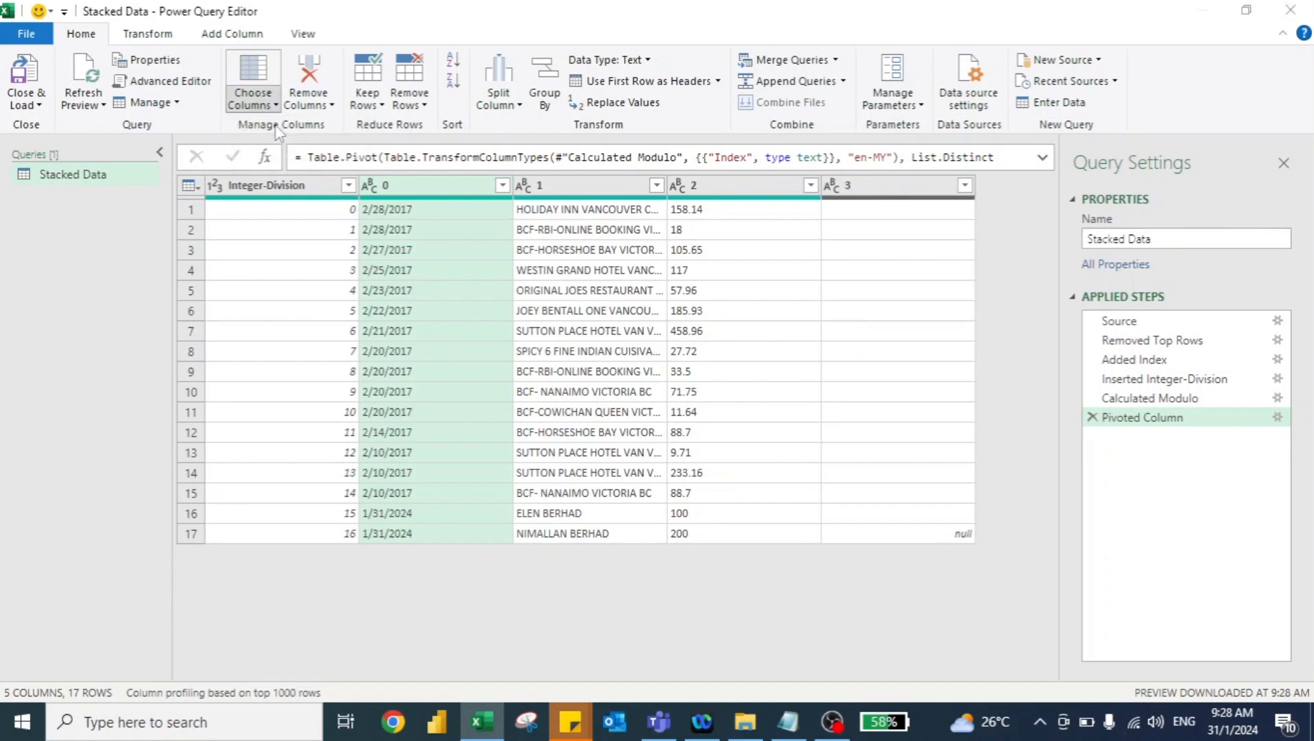
pyautogui.click(535, 178)
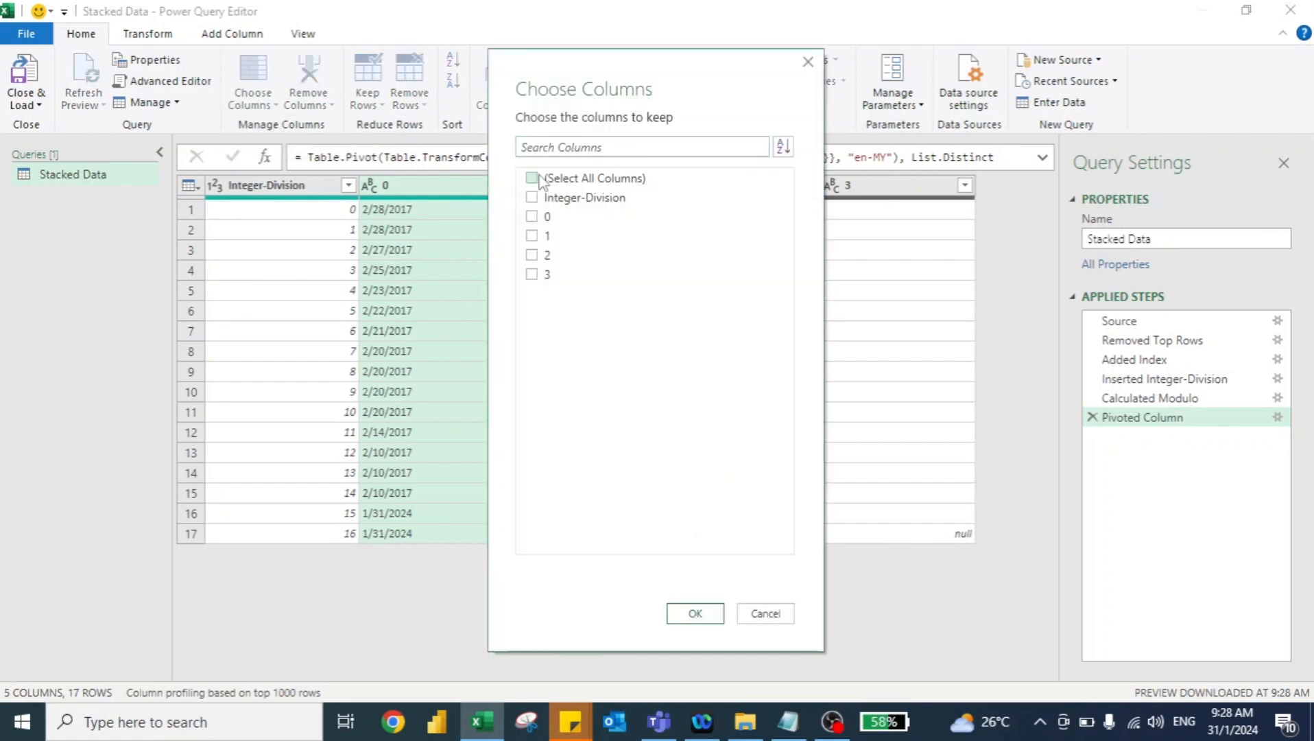
pyautogui.click(533, 217)
pyautogui.click(533, 238)
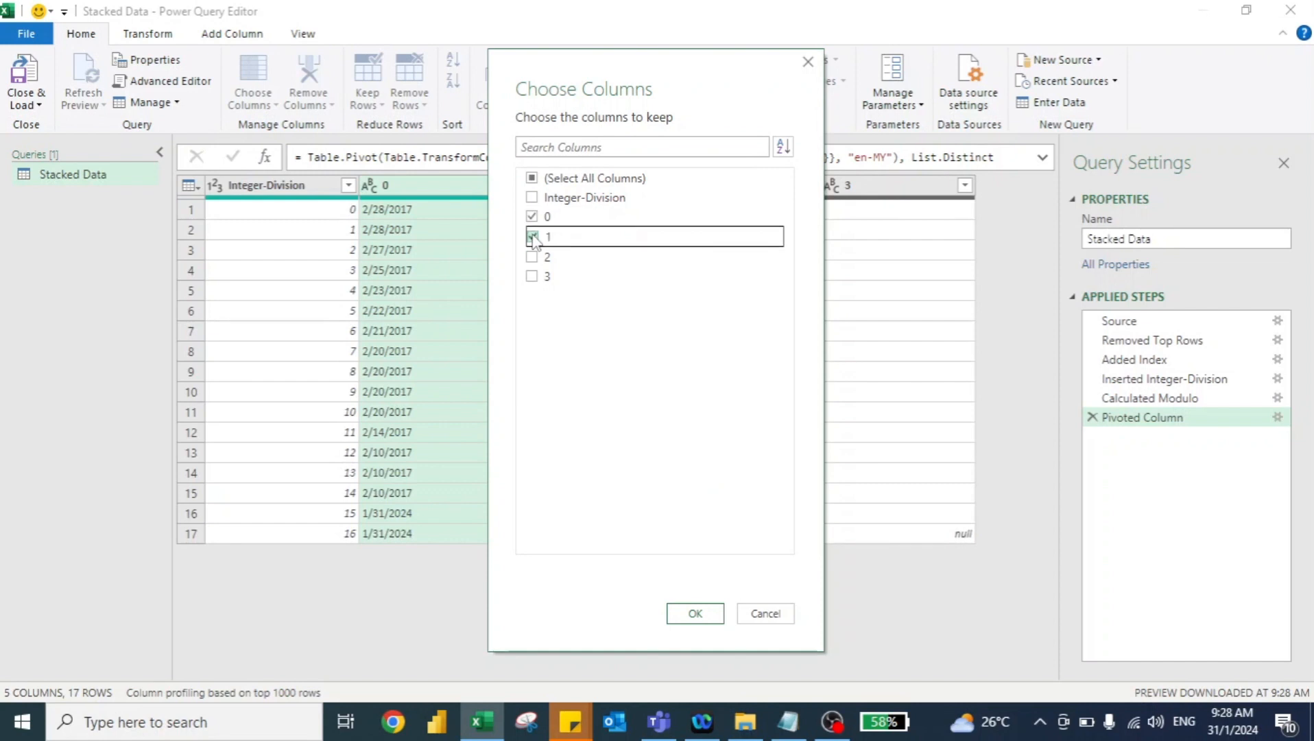
pyautogui.click(532, 256)
pyautogui.click(688, 607)
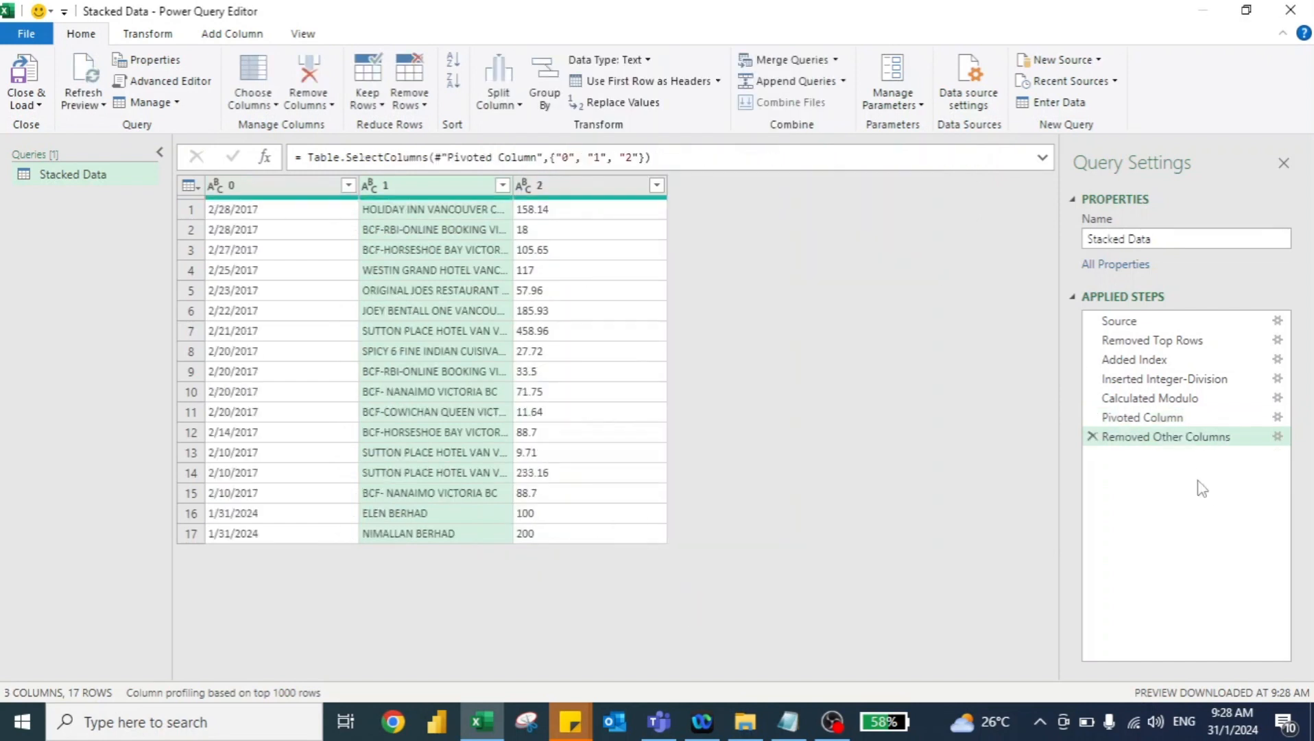
# Rename column 0 to Date and column 2 to RM.
pyautogui.doubleClick(248, 181)
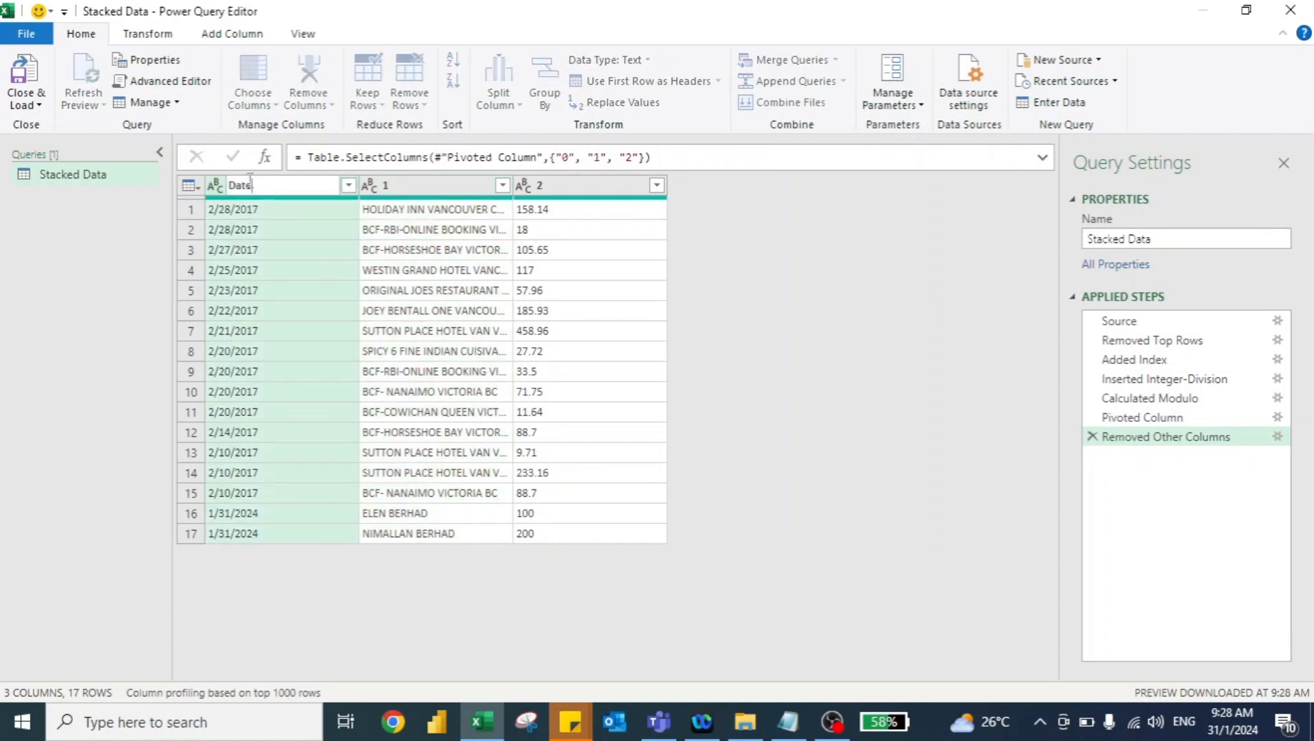
pyautogui.press('Return')
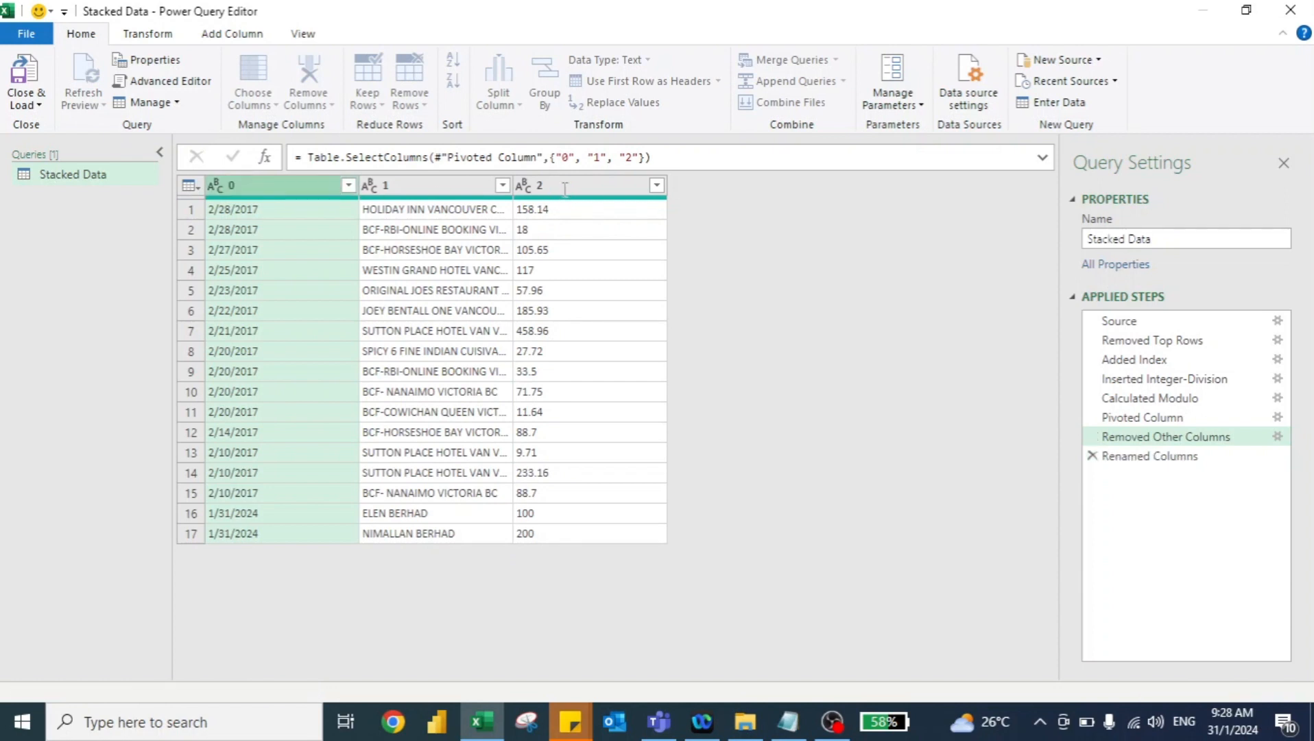
pyautogui.doubleClick(565, 185)
pyautogui.press('Return')
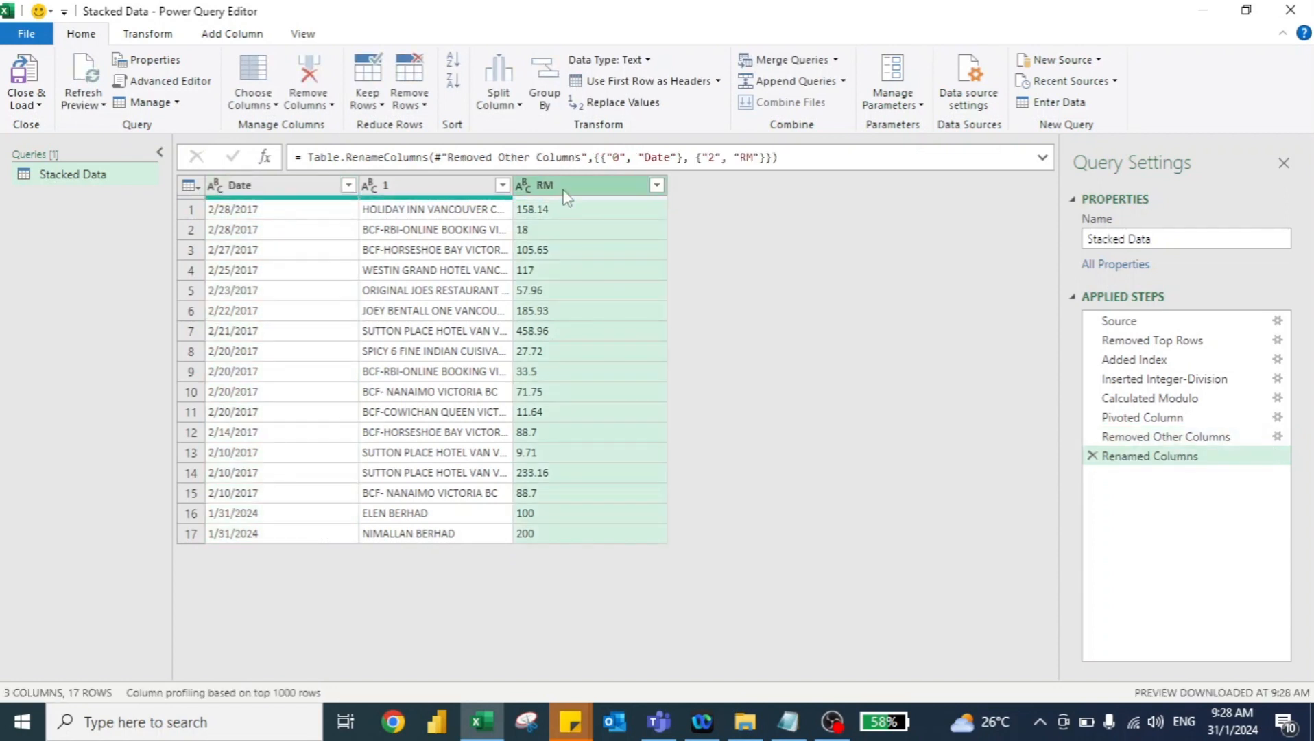
# Rename column 1 to Vendor Name.
pyautogui.doubleClick(430, 186)
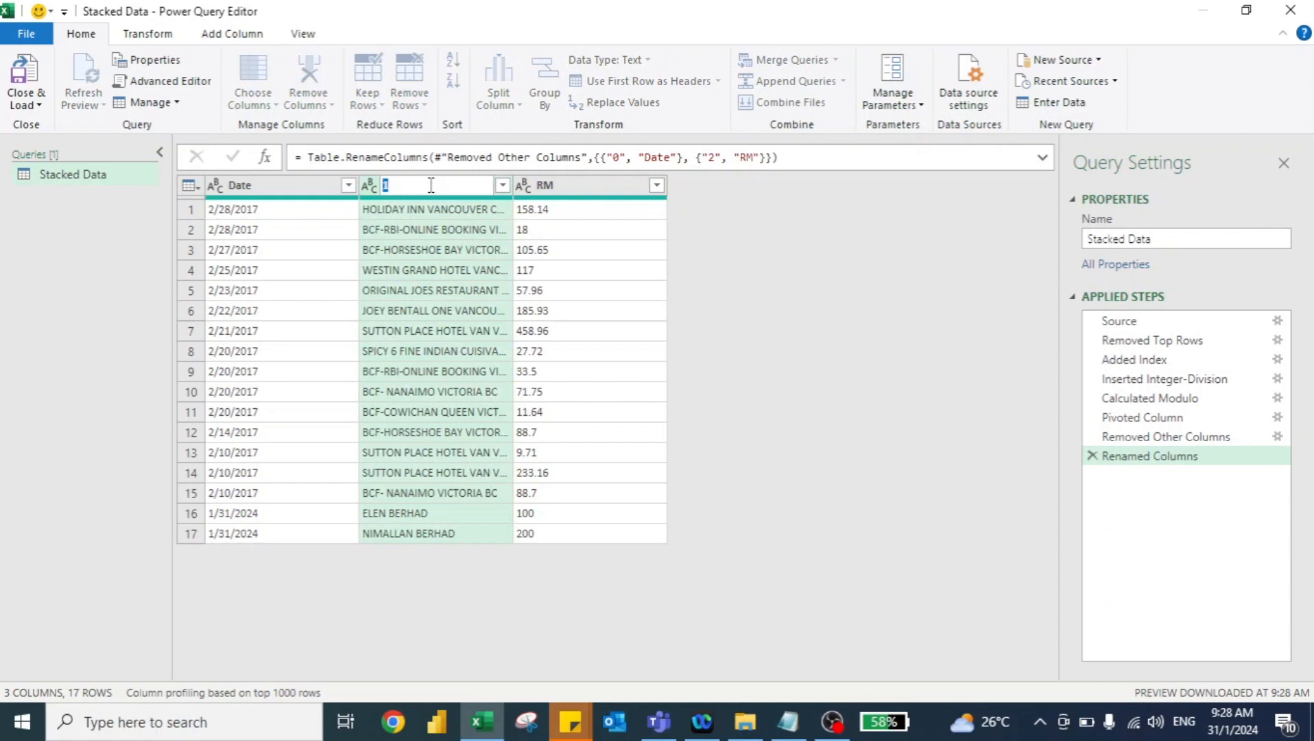
pyautogui.write('vEND')
pyautogui.hotkey('ctrl', 'a')
pyautogui.write('Vendo')
pyautogui.press('Return')
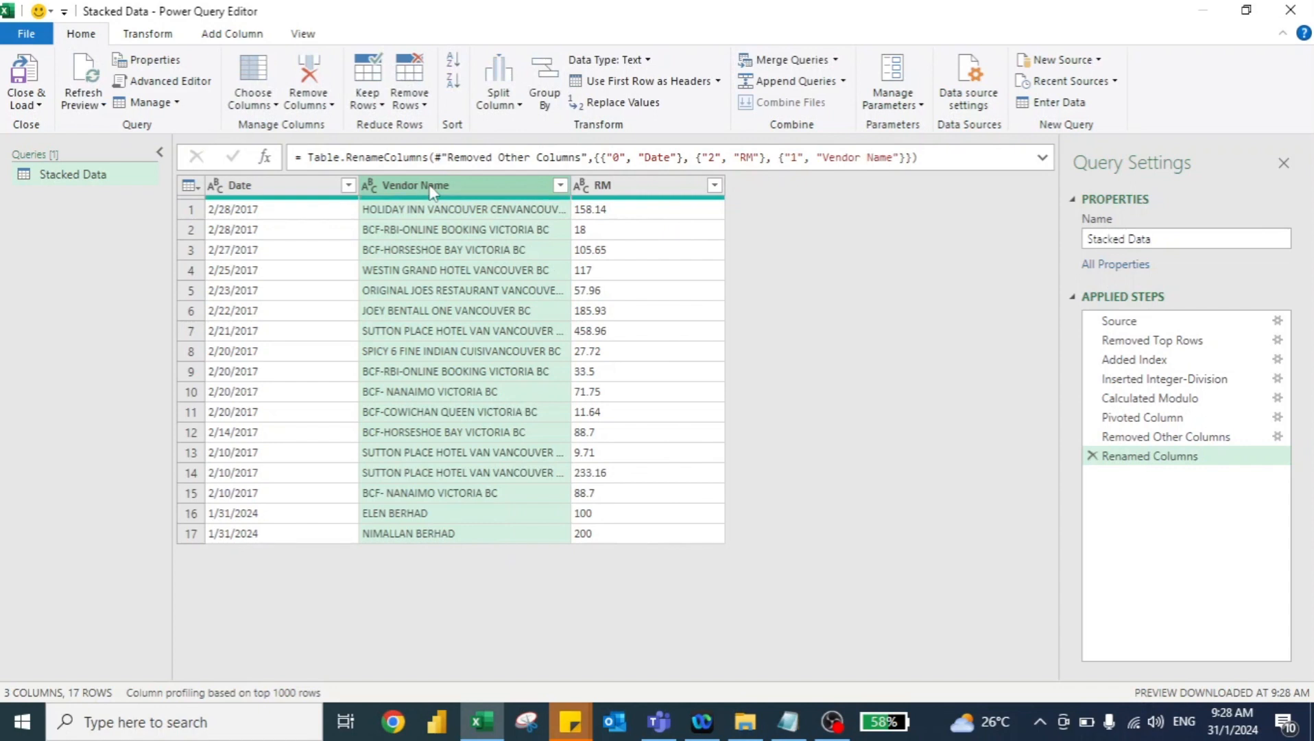
# Try changing the RM column to Whole Number and the Date column to Date type, and delete that type-change step.
pyautogui.click(581, 188)
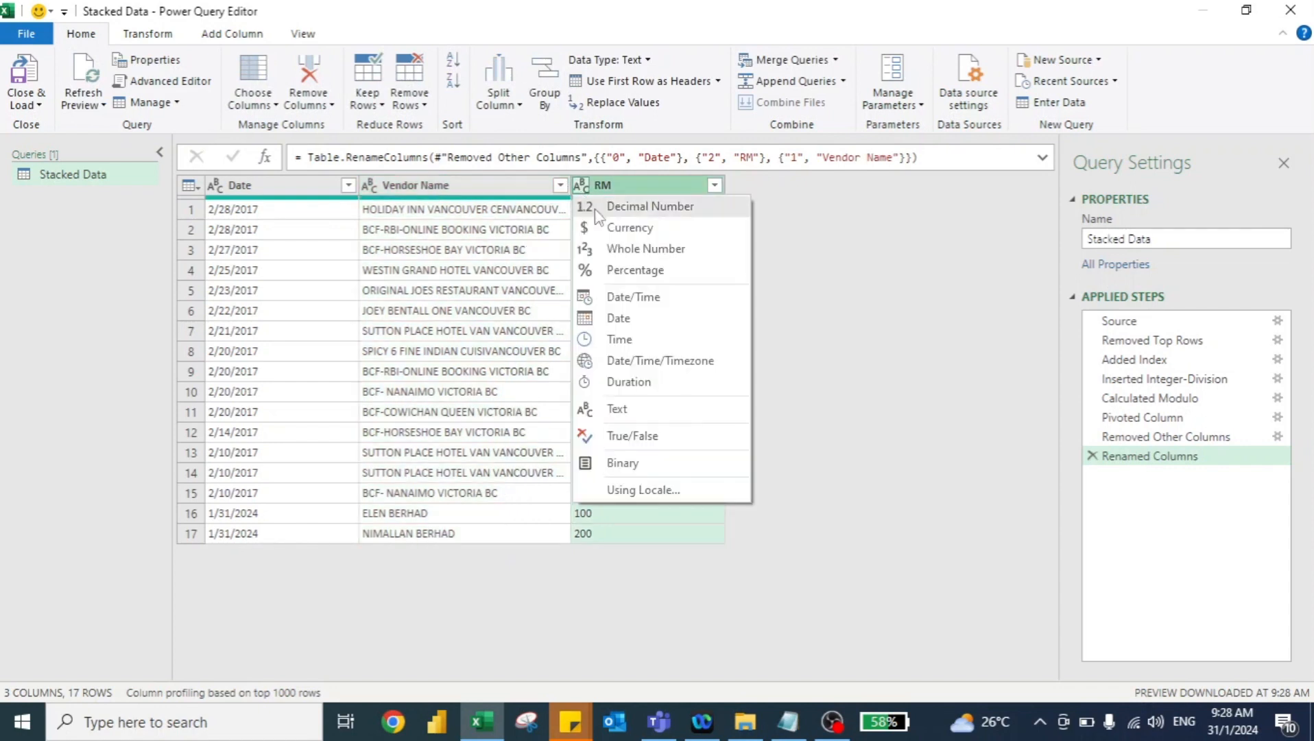
pyautogui.click(615, 250)
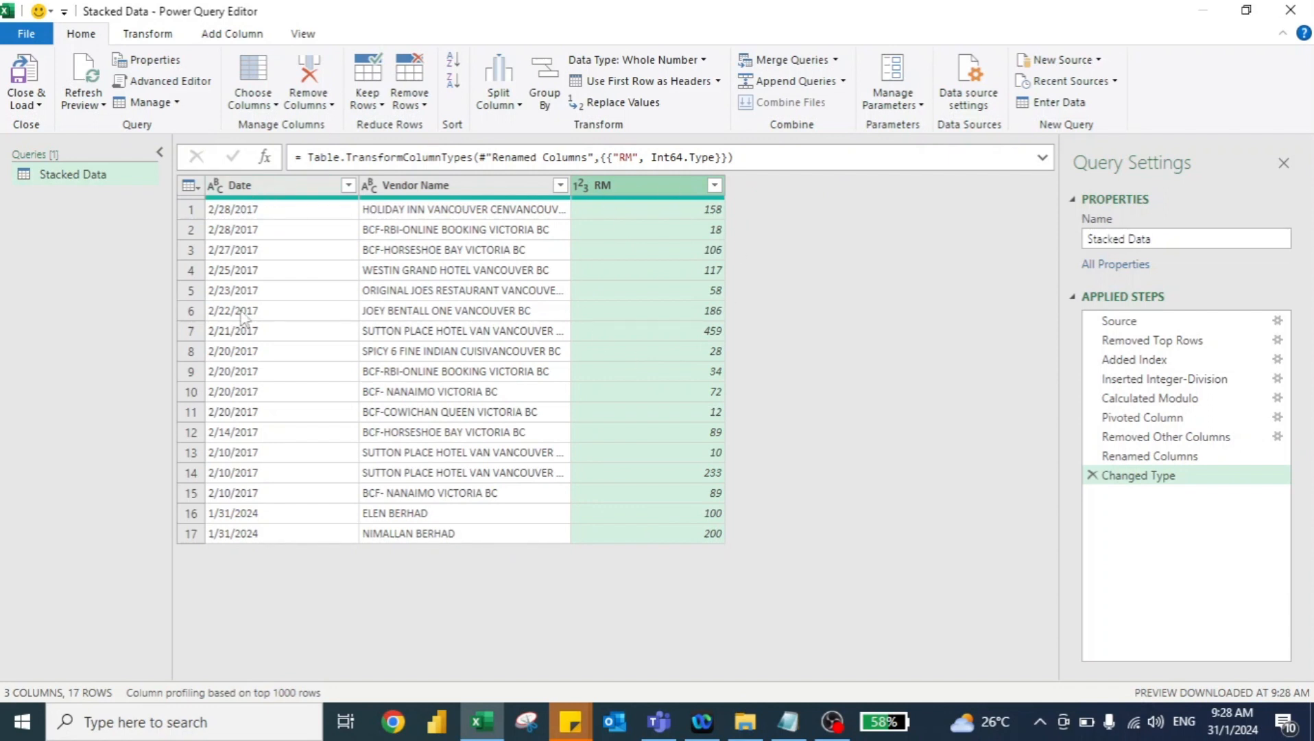
pyautogui.click(213, 187)
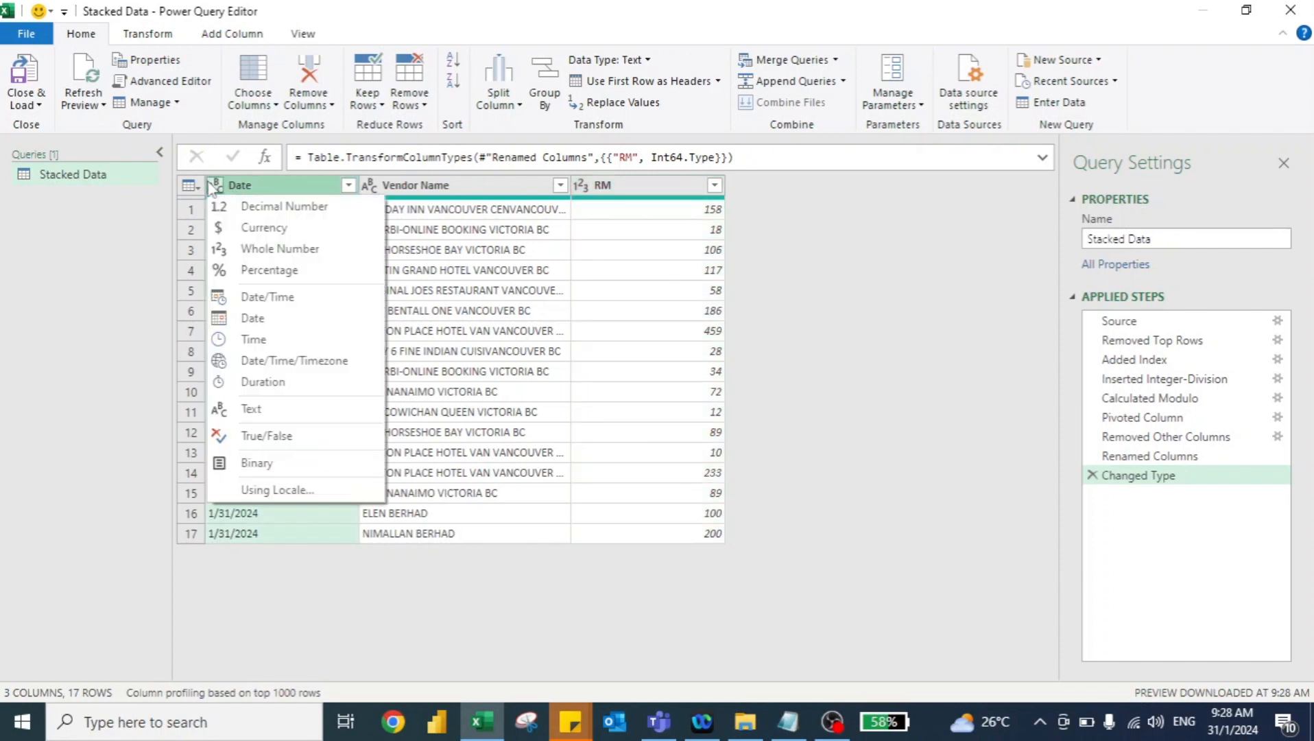
pyautogui.click(277, 328)
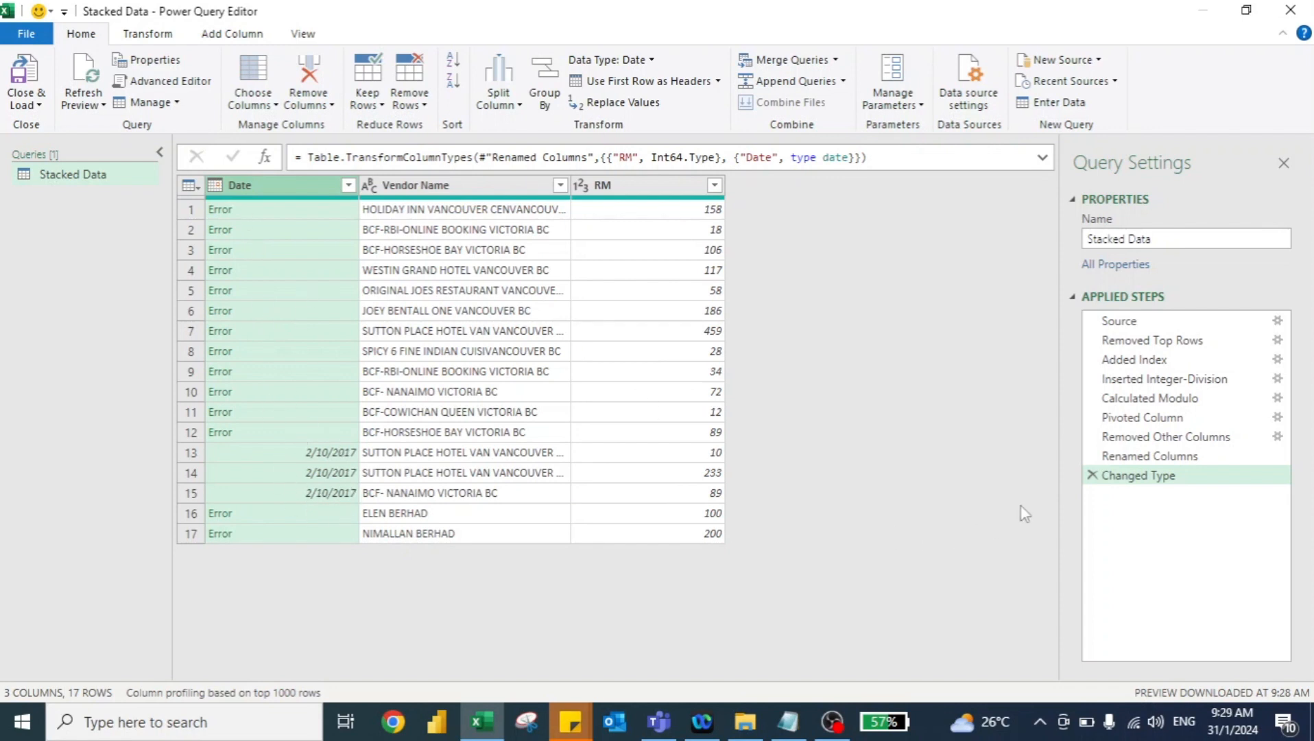
pyautogui.click(1092, 475)
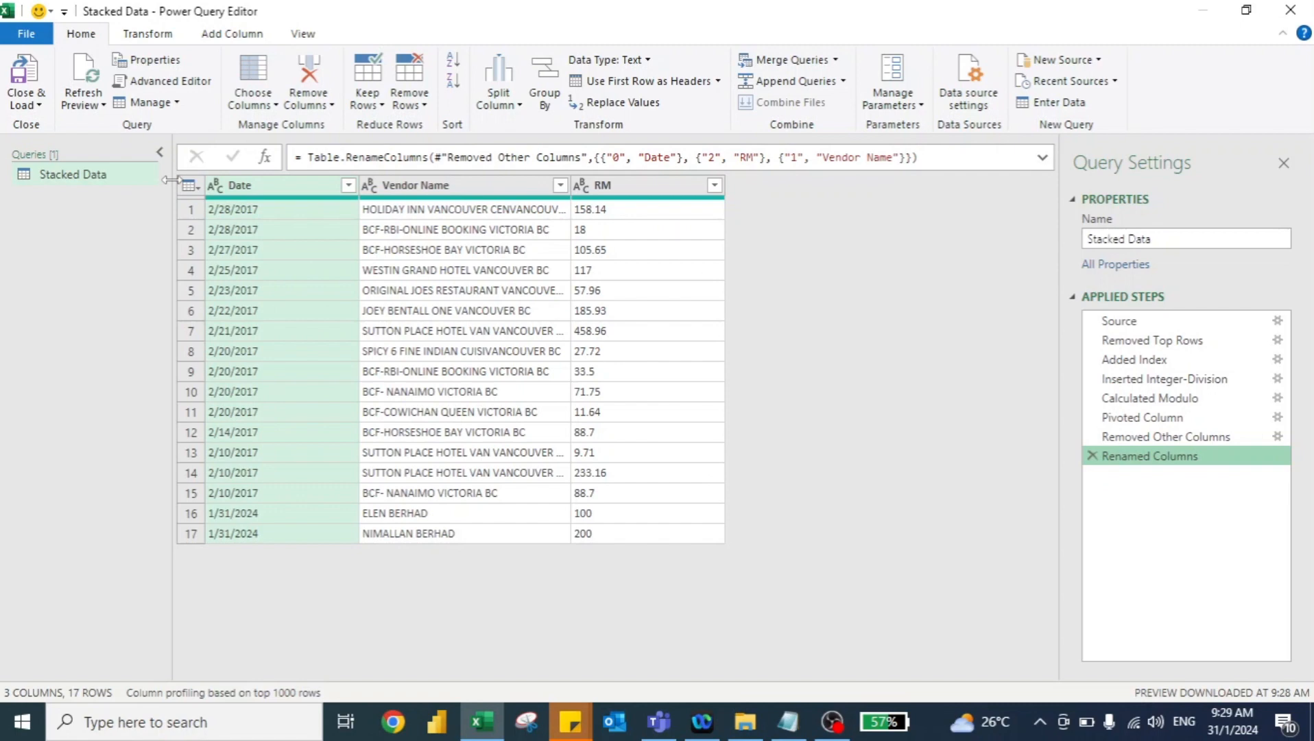
# Switch to Sticky Notes and compare the American and Malaysia date formats with the Date column, returning to that column.
pyautogui.hotkey('alt', 'Tab')
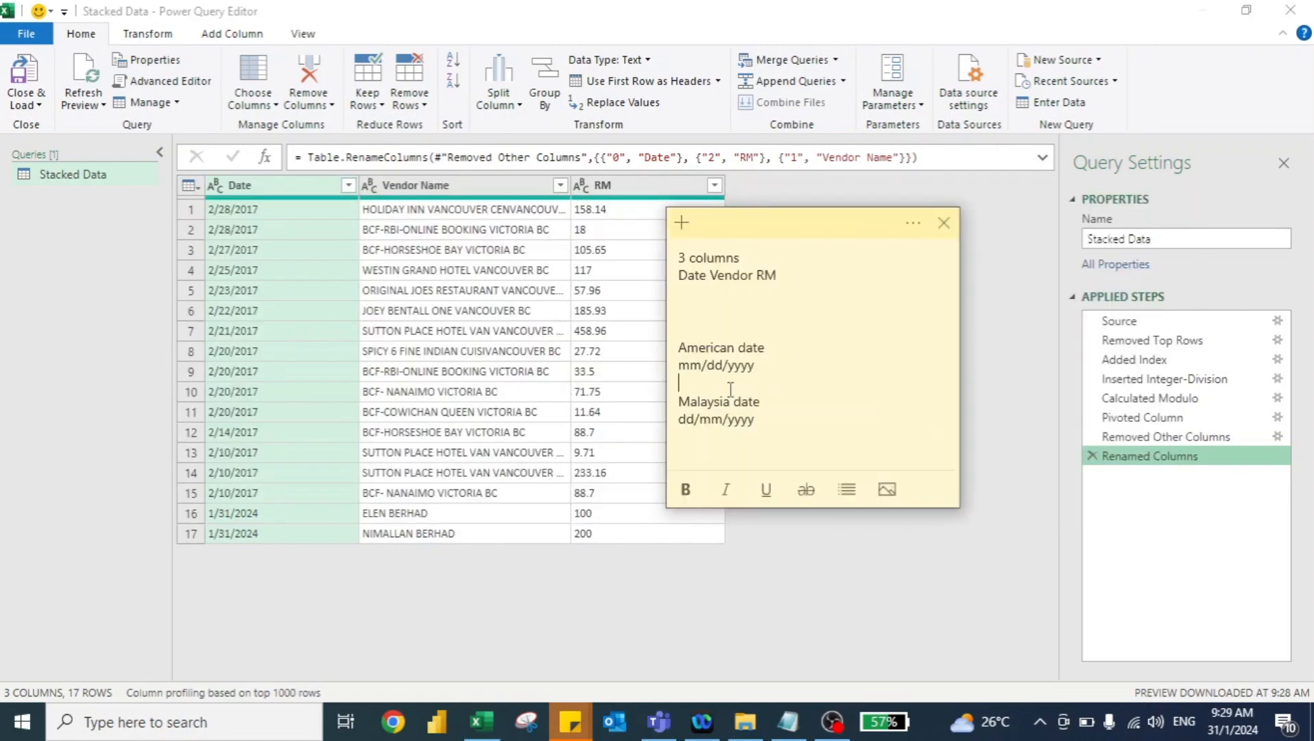
pyautogui.moveTo(755, 380); pyautogui.dragTo(679, 369)
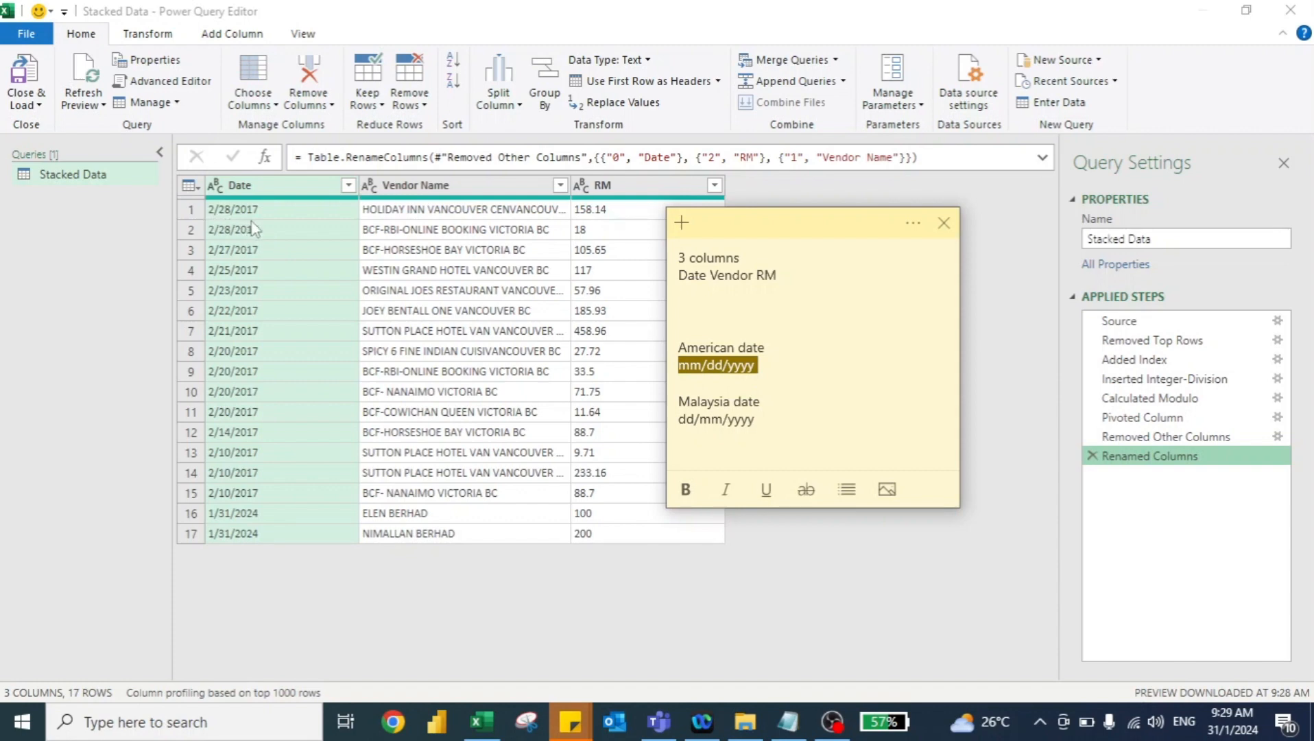
pyautogui.moveTo(764, 425); pyautogui.dragTo(684, 402)
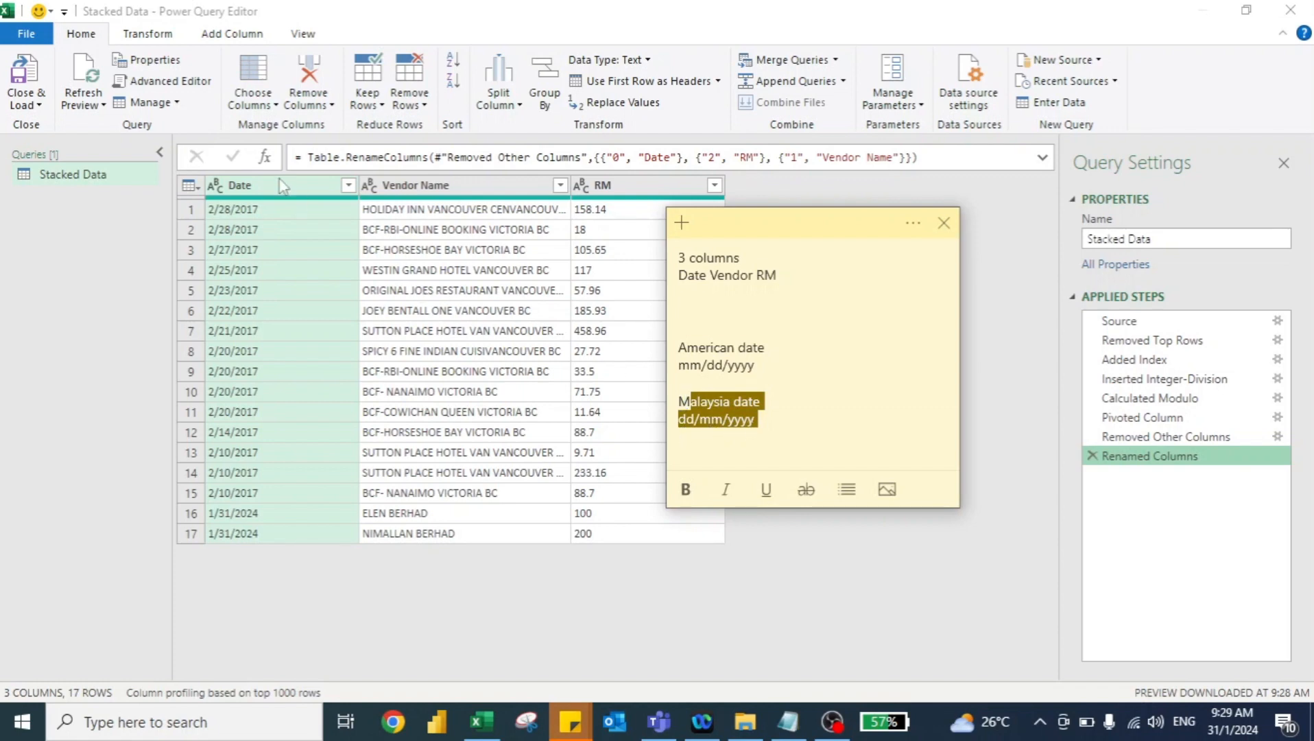
pyautogui.click(255, 187)
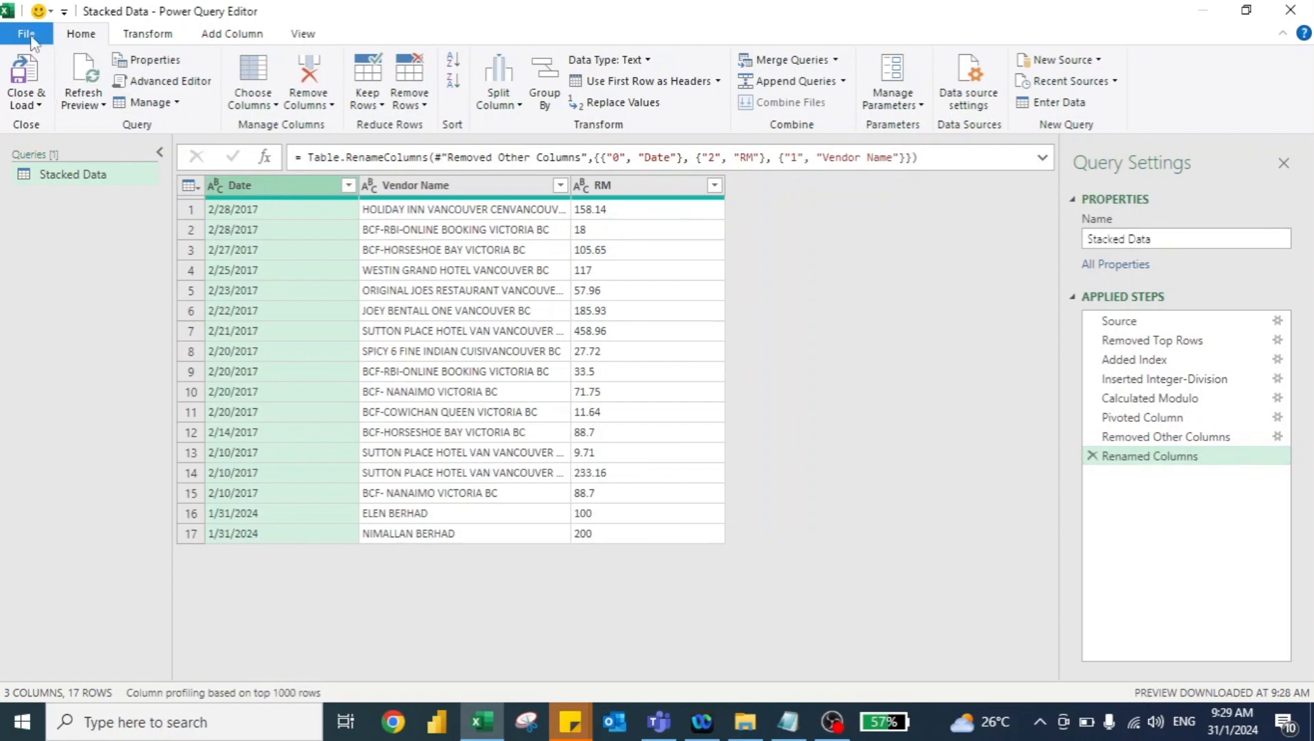
# Check the locale in the current workbook's regional settings within the query options.
pyautogui.click(25, 36)
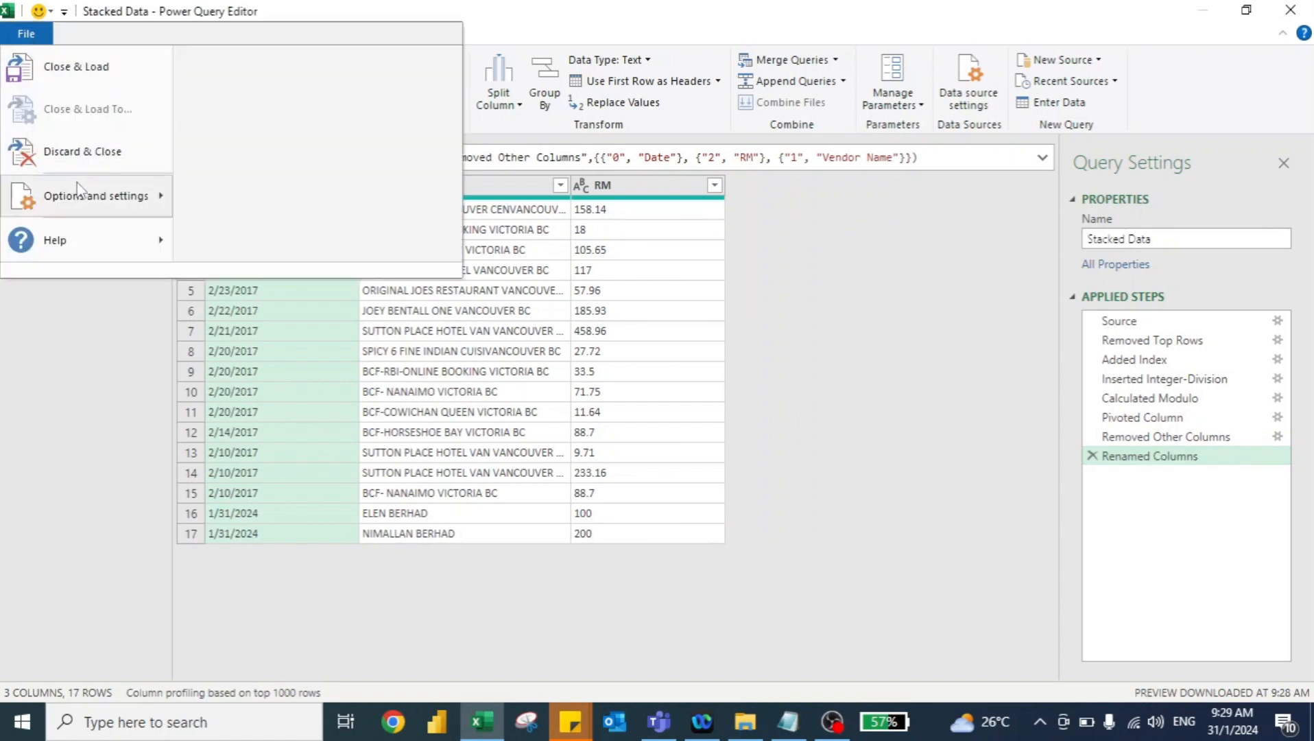
pyautogui.moveTo(81, 200)
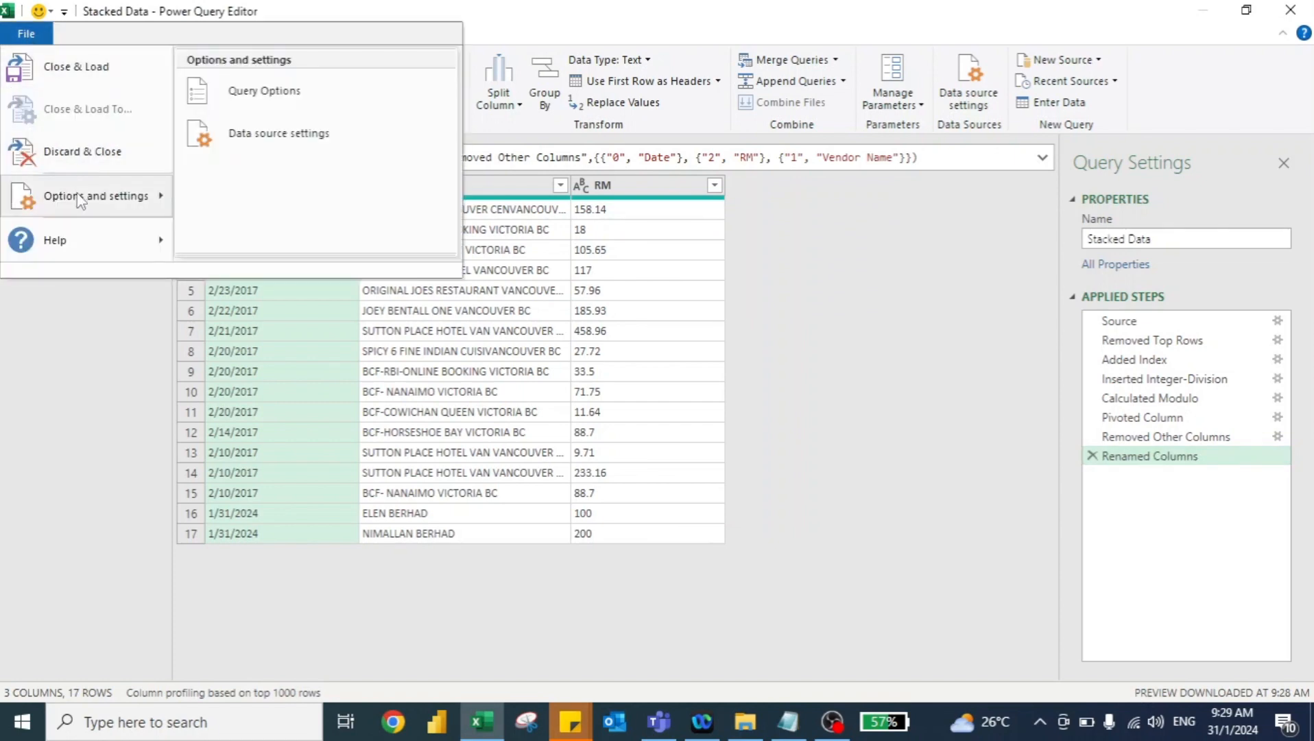
pyautogui.click(251, 101)
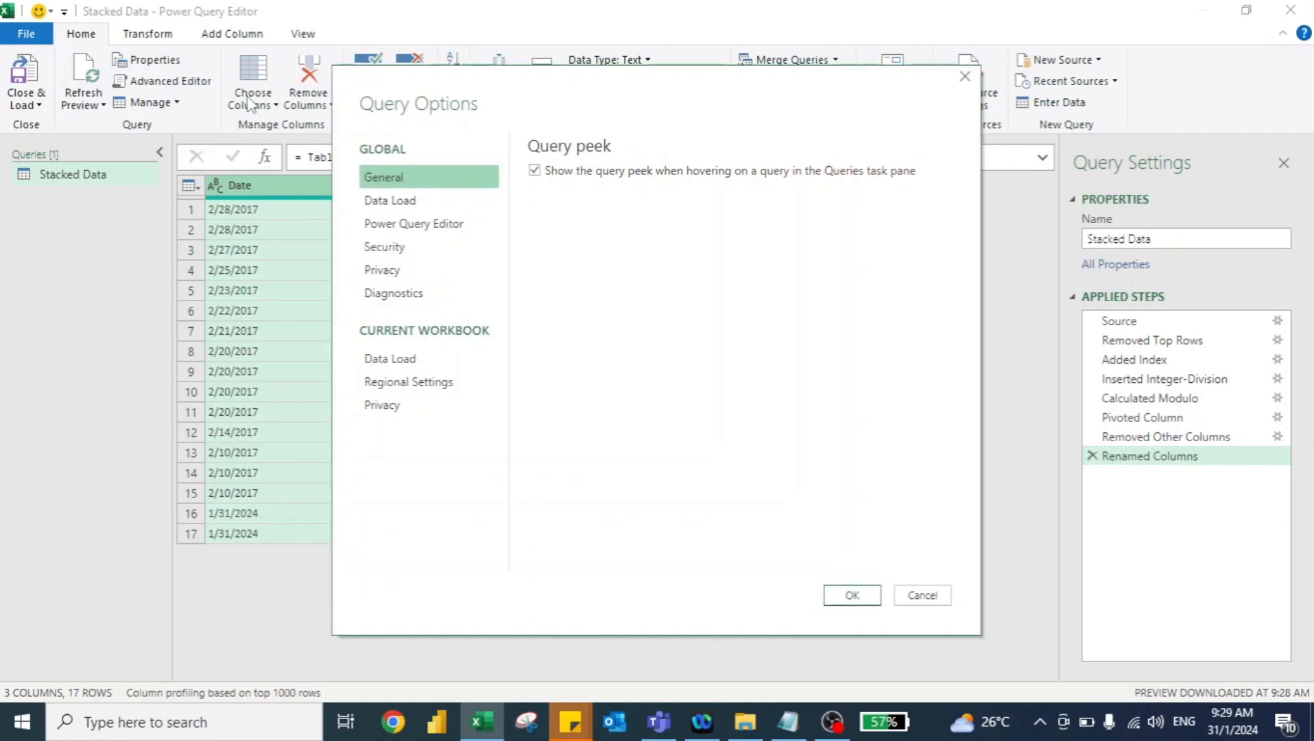
pyautogui.click(416, 382)
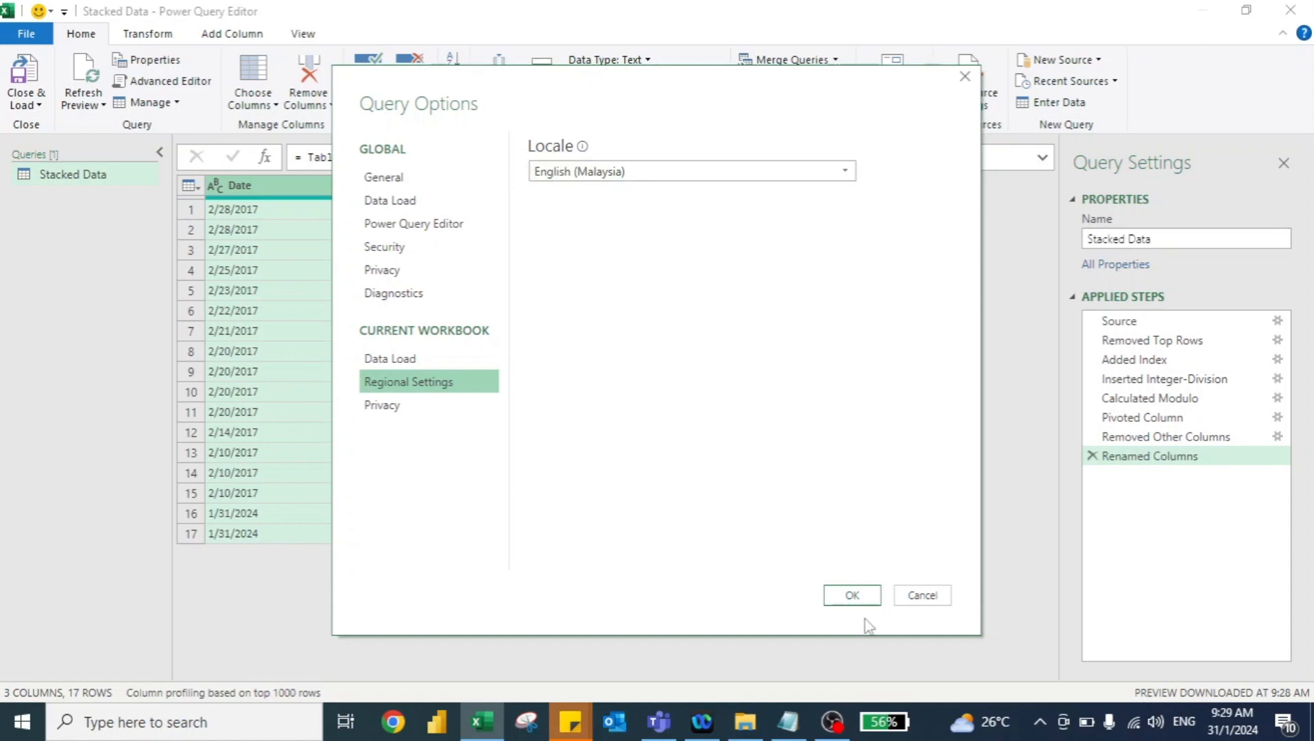
pyautogui.click(851, 596)
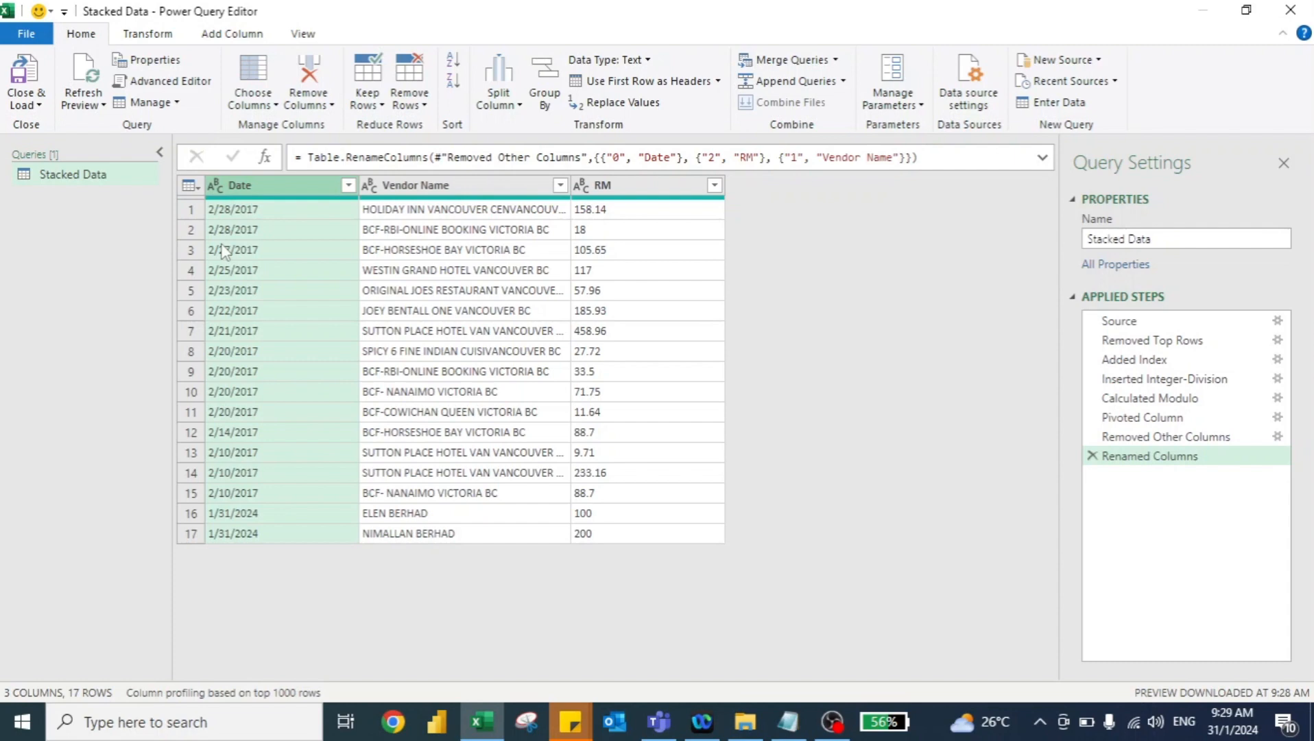
# Split the Date column at each occurrence of the / delimiter and move Date.2 ahead of Date.1.
pyautogui.click(500, 107)
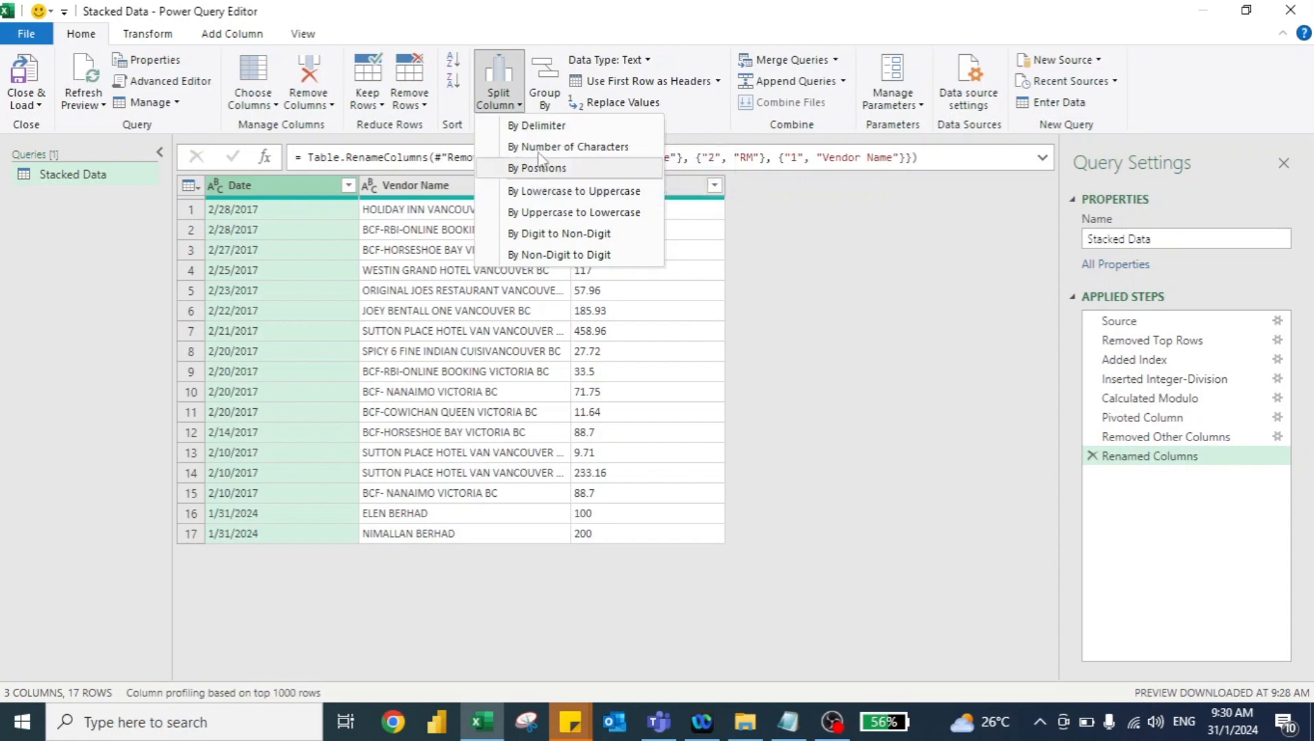
pyautogui.click(539, 125)
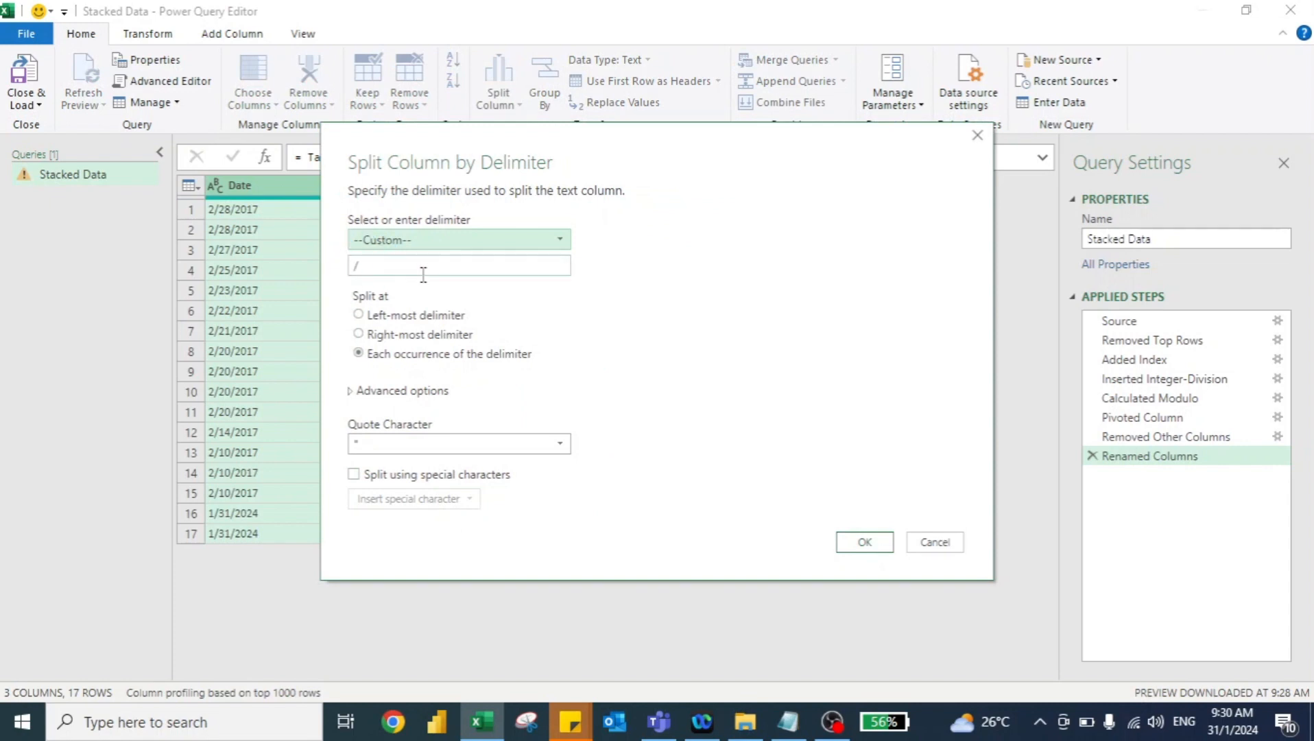
pyautogui.click(858, 546)
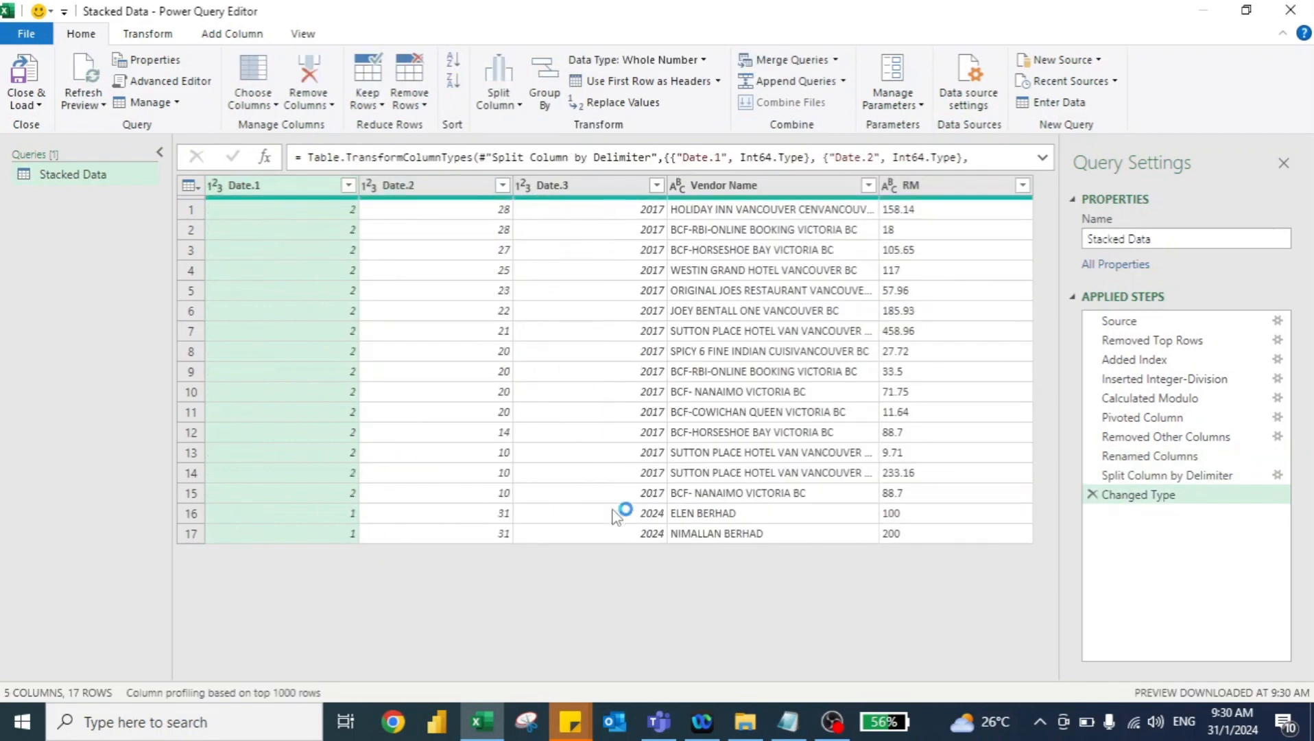
pyautogui.click(447, 192)
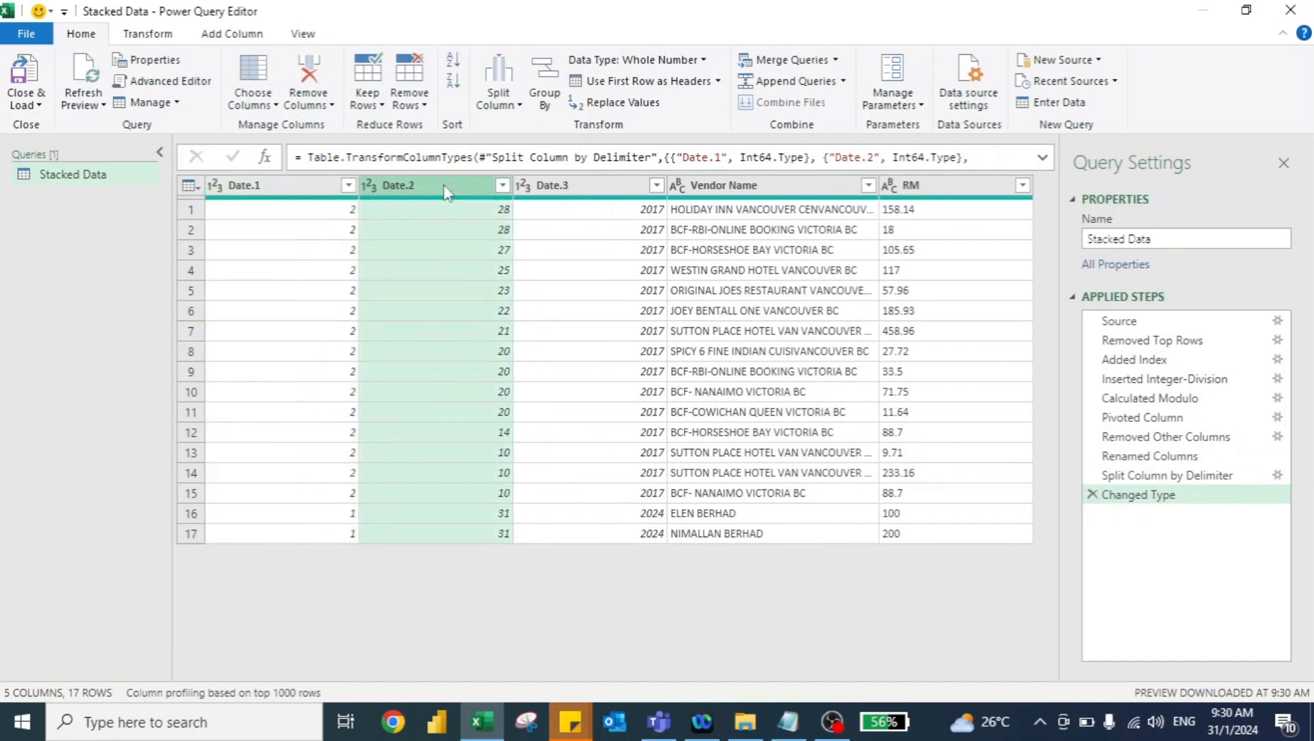
pyautogui.moveTo(444, 189); pyautogui.dragTo(274, 201)
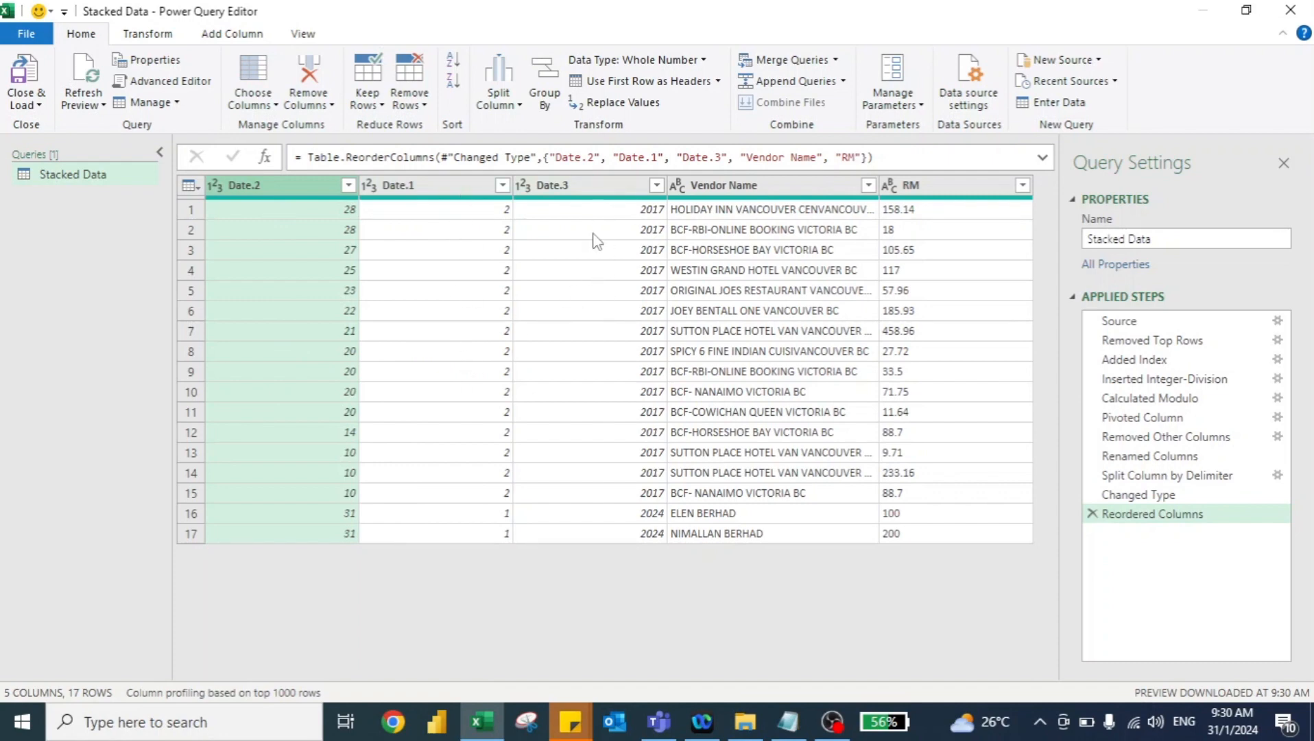
# Merge the Date.2, Date.1 and Date.3 columns with a custom / separator, keeping the new column name Merged.
pyautogui.click(574, 186)
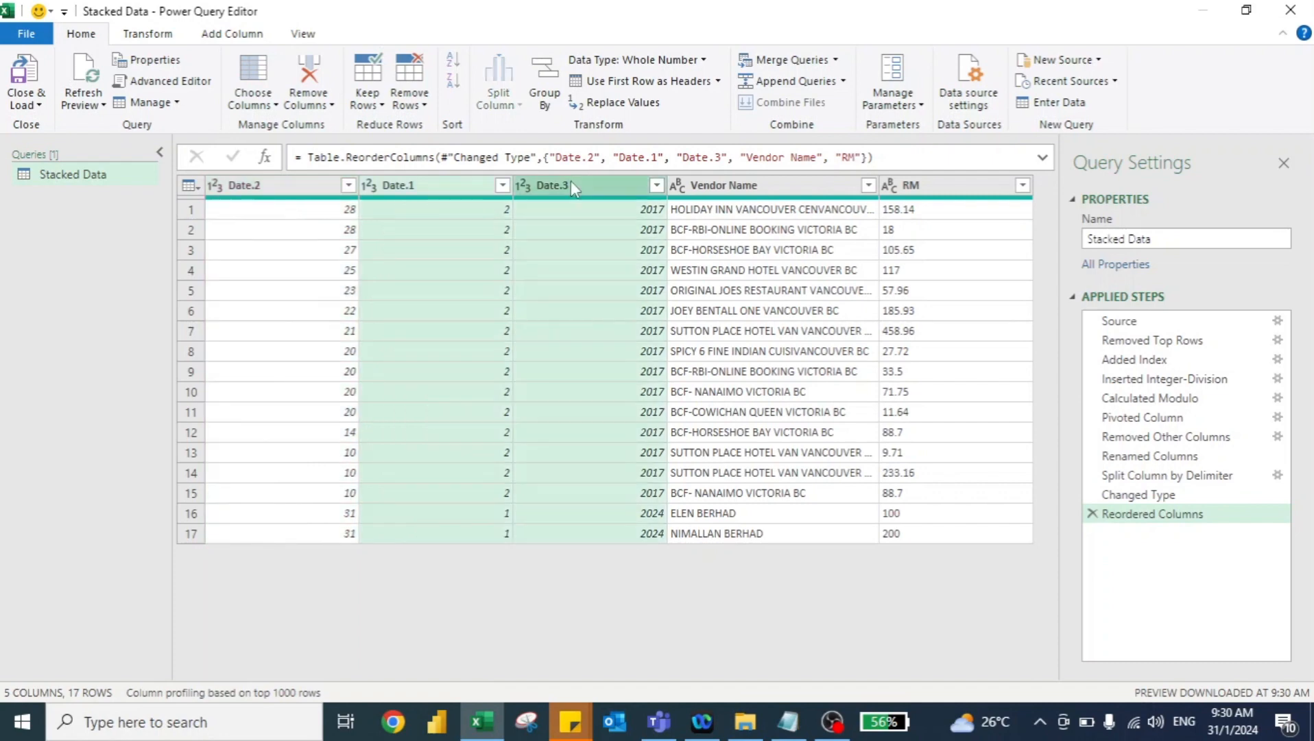
pyautogui.click(291, 190)
pyautogui.keyDown('shift'); pyautogui.click(602, 194); pyautogui.keyUp('shift')
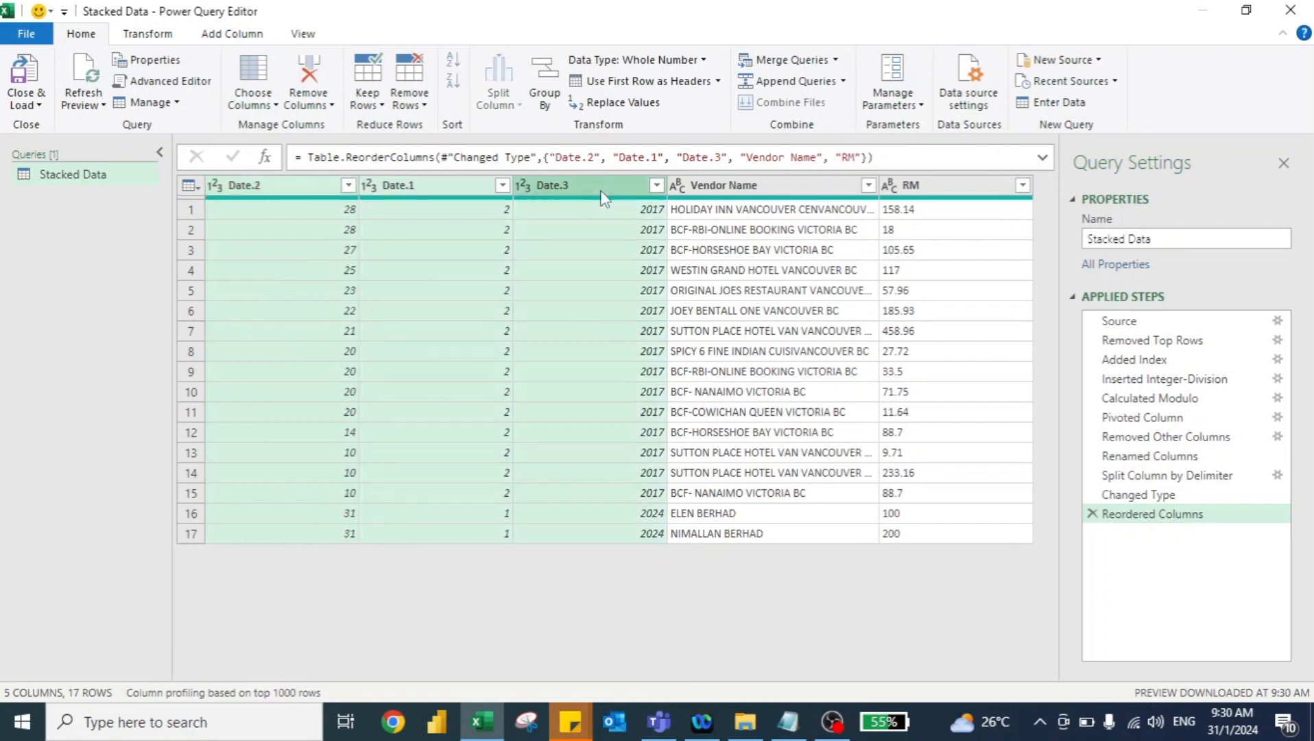
pyautogui.click(145, 34)
pyautogui.click(739, 65)
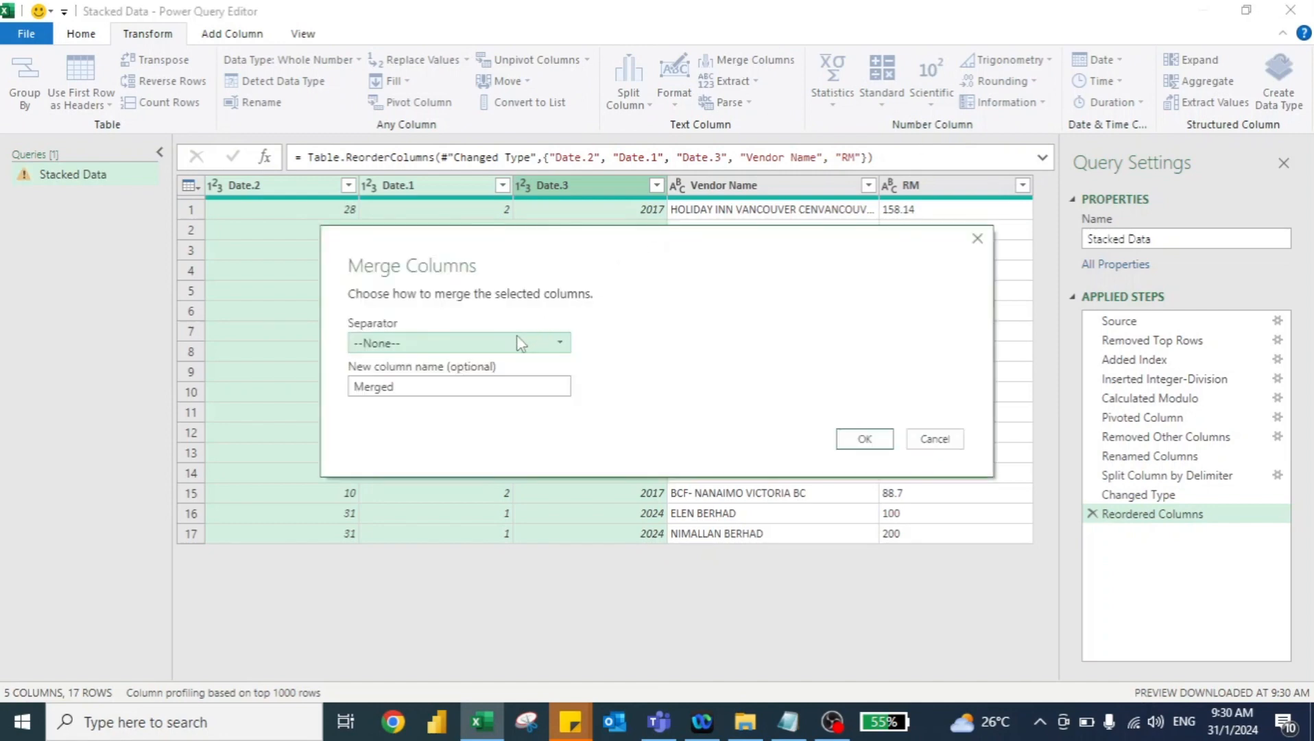
pyautogui.click(517, 336)
pyautogui.click(407, 498)
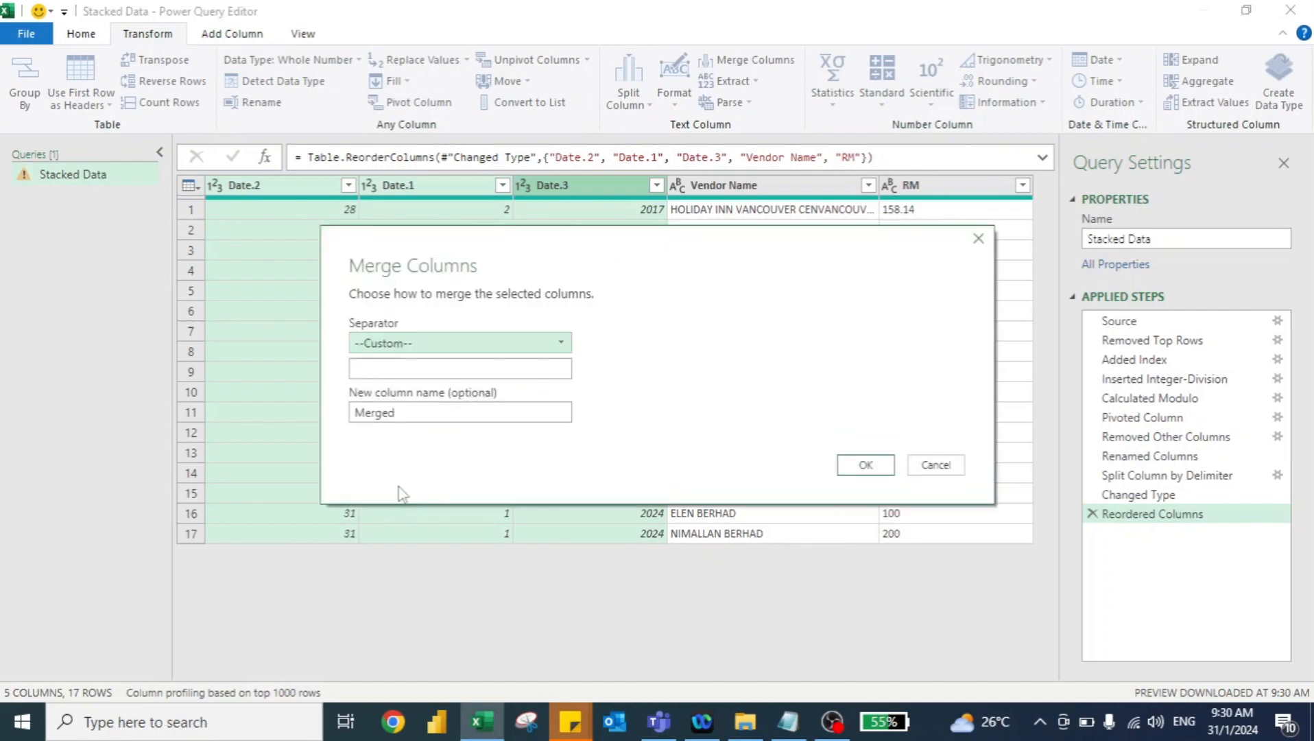
pyautogui.click(367, 374)
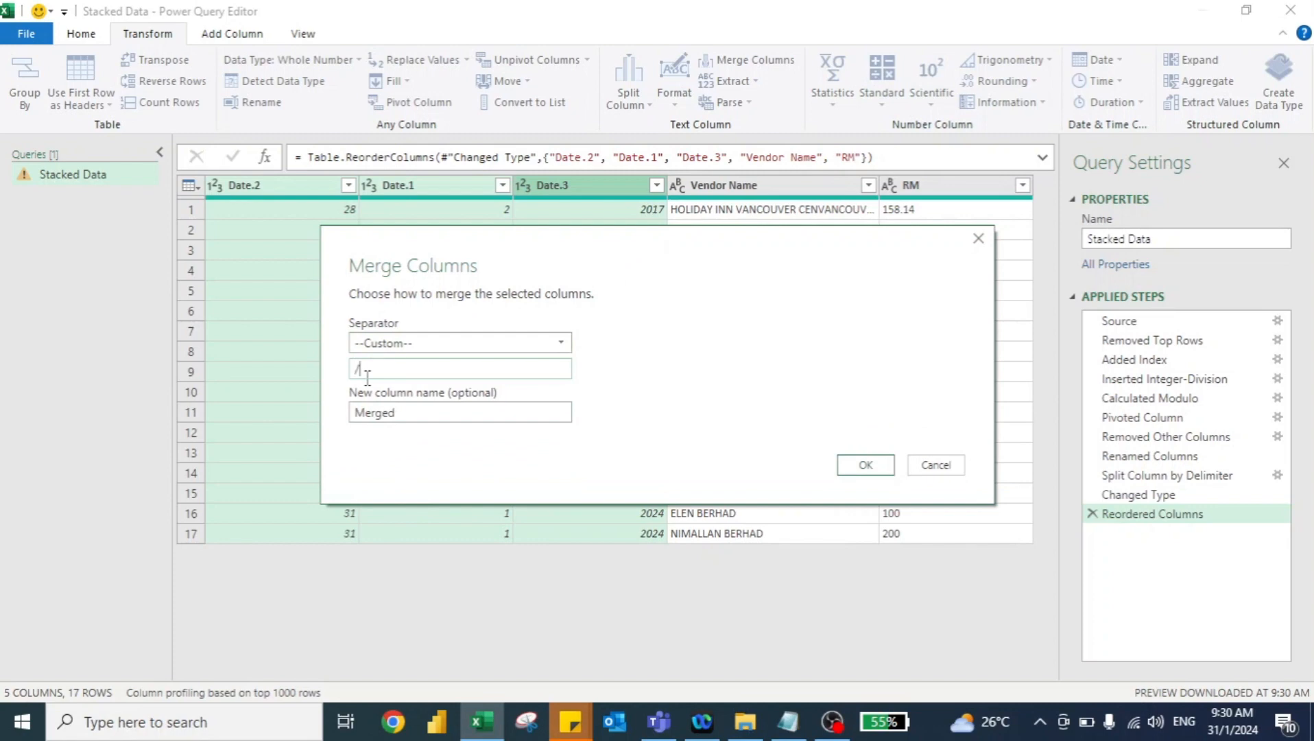
pyautogui.click(865, 464)
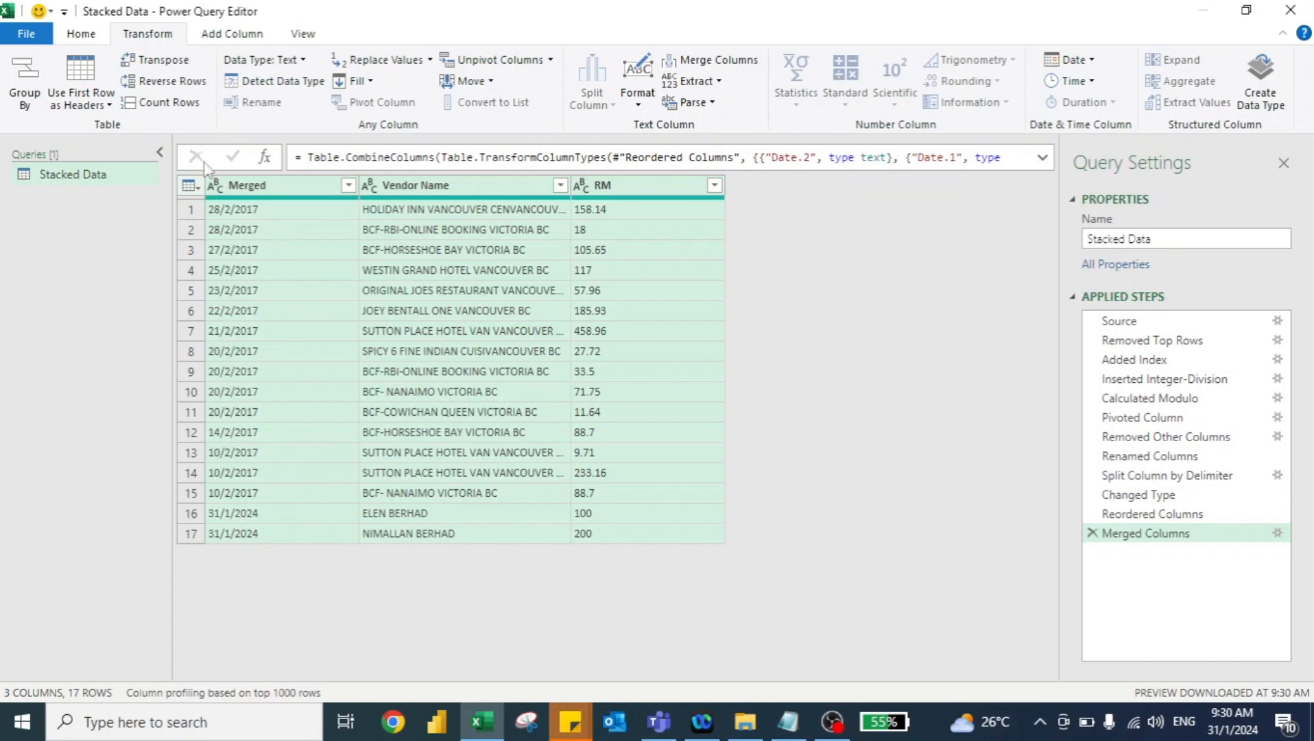
# Set the Merged column's data type to Date and load the query into the worksheet.
pyautogui.click(215, 186)
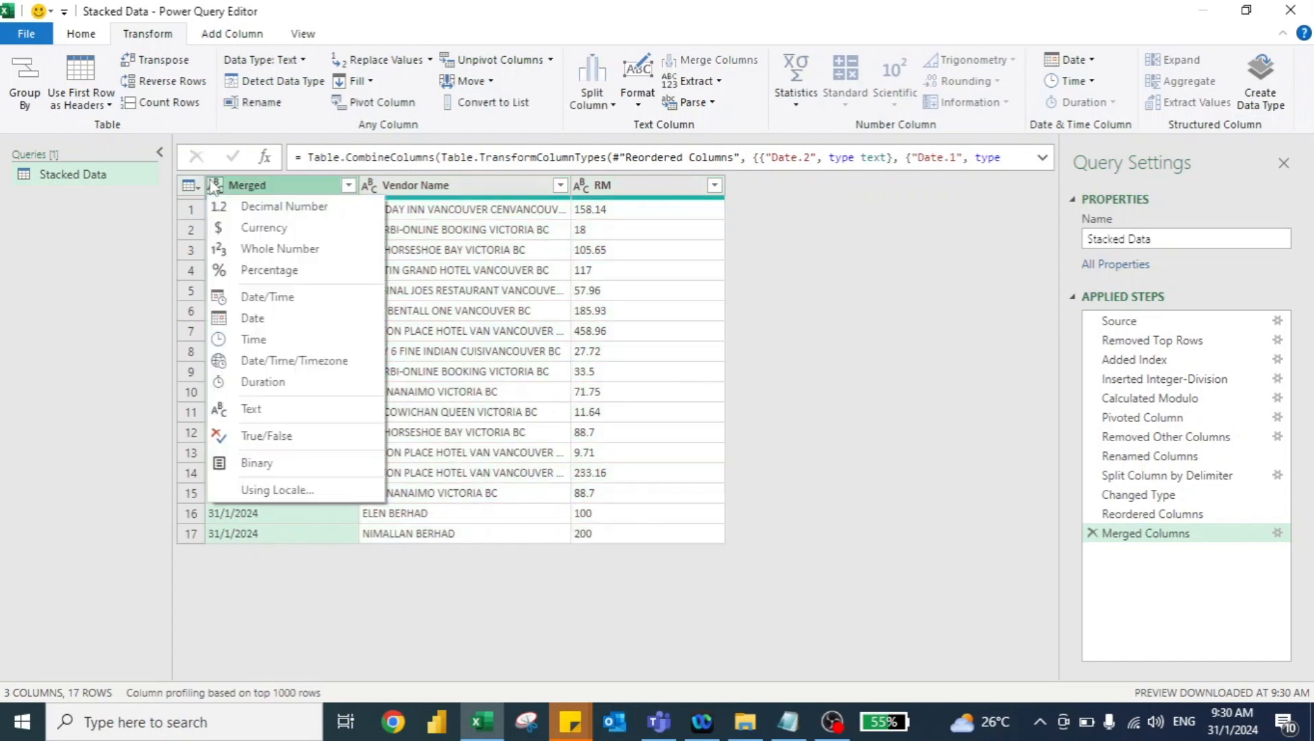
pyautogui.click(247, 319)
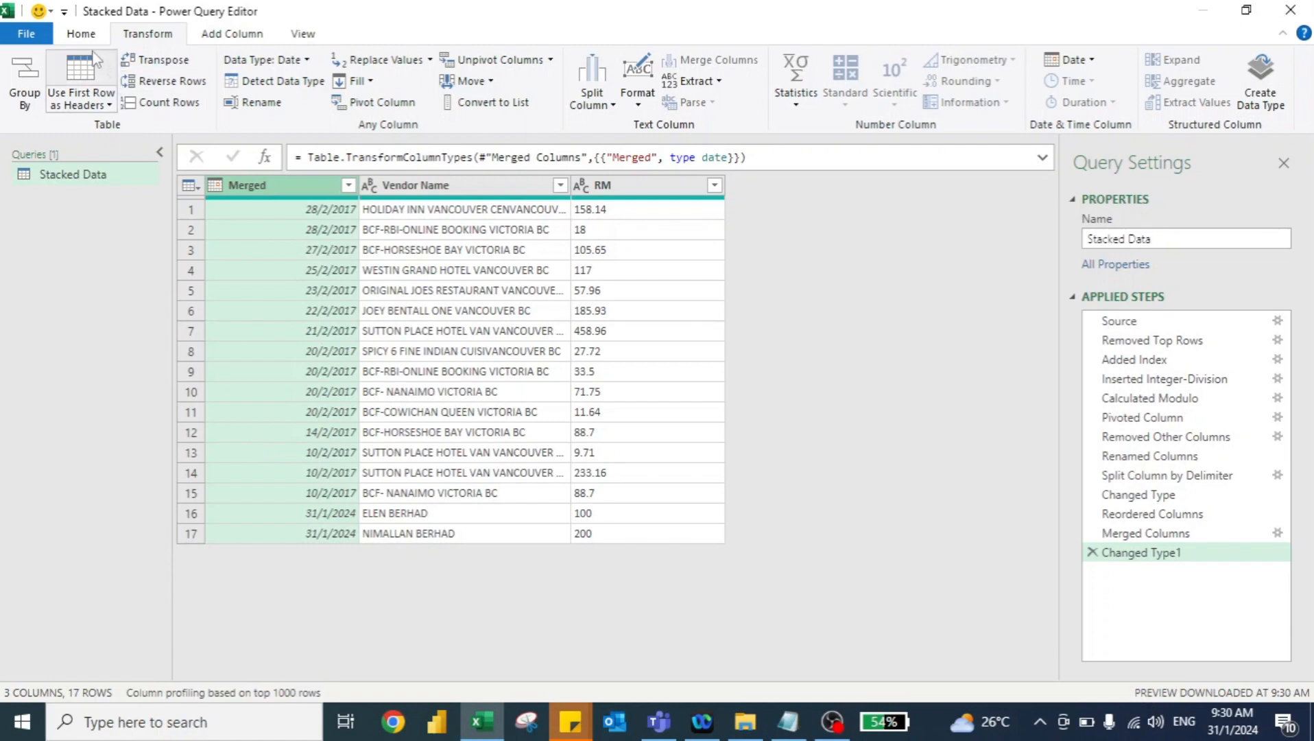
pyautogui.click(83, 34)
pyautogui.click(24, 71)
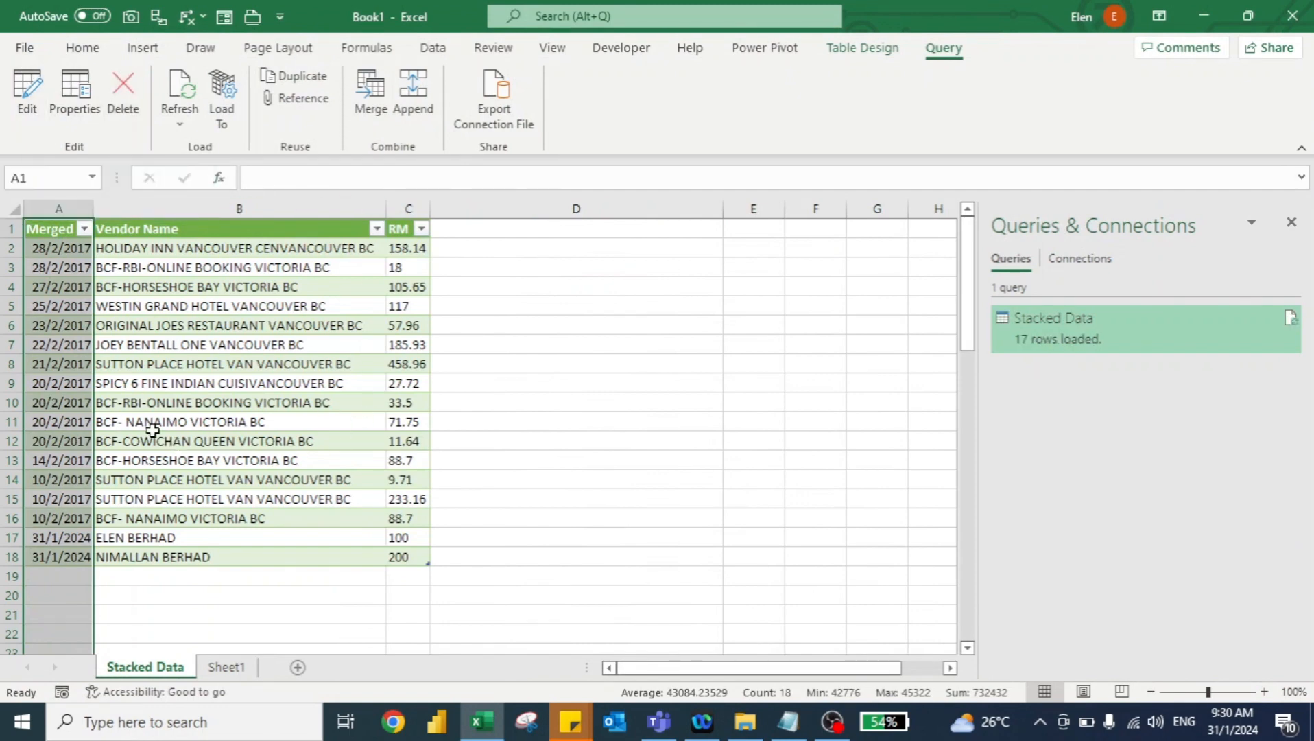
# Switch to the Stacked Data file in Notepad, append a record with 2/28/2024, KUMPULAN NAGA and 555, and save it.
pyautogui.hotkey('alt', 'Tab')
pyautogui.hotkey('alt', 'Tab')
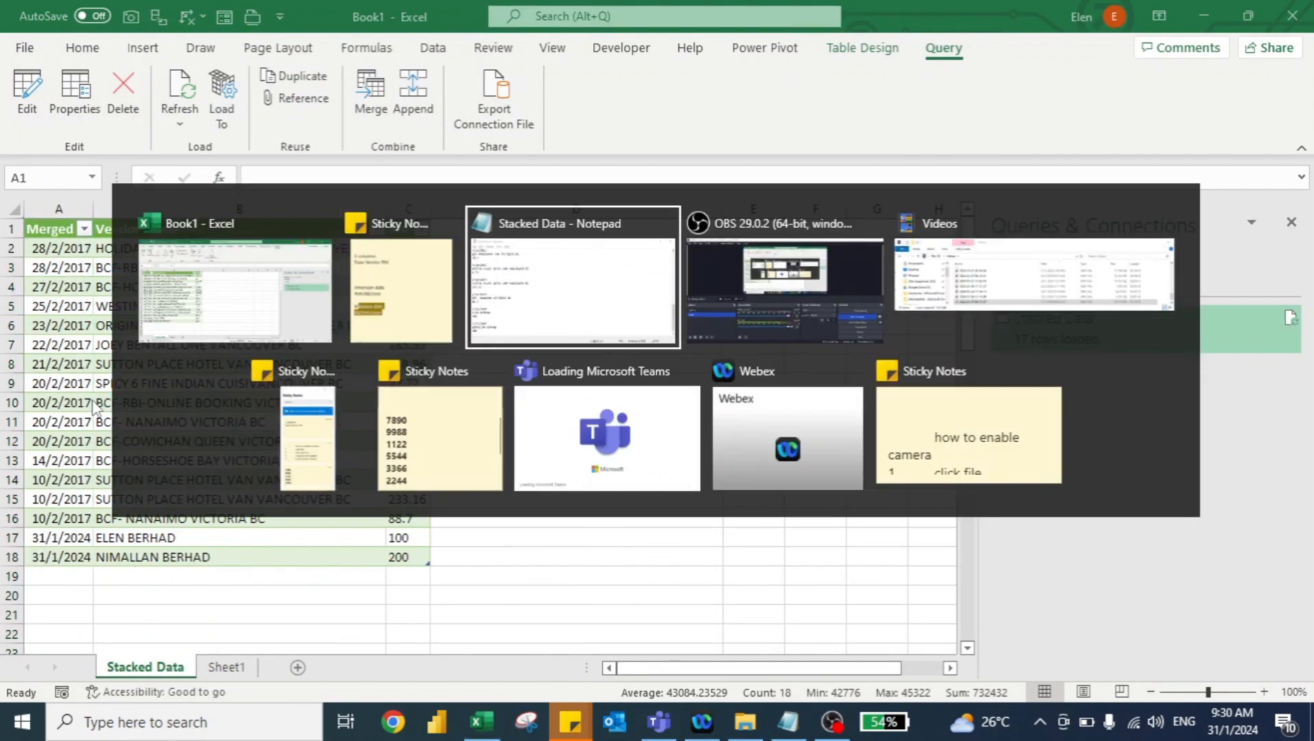
pyautogui.press('Return')
pyautogui.press('Return')
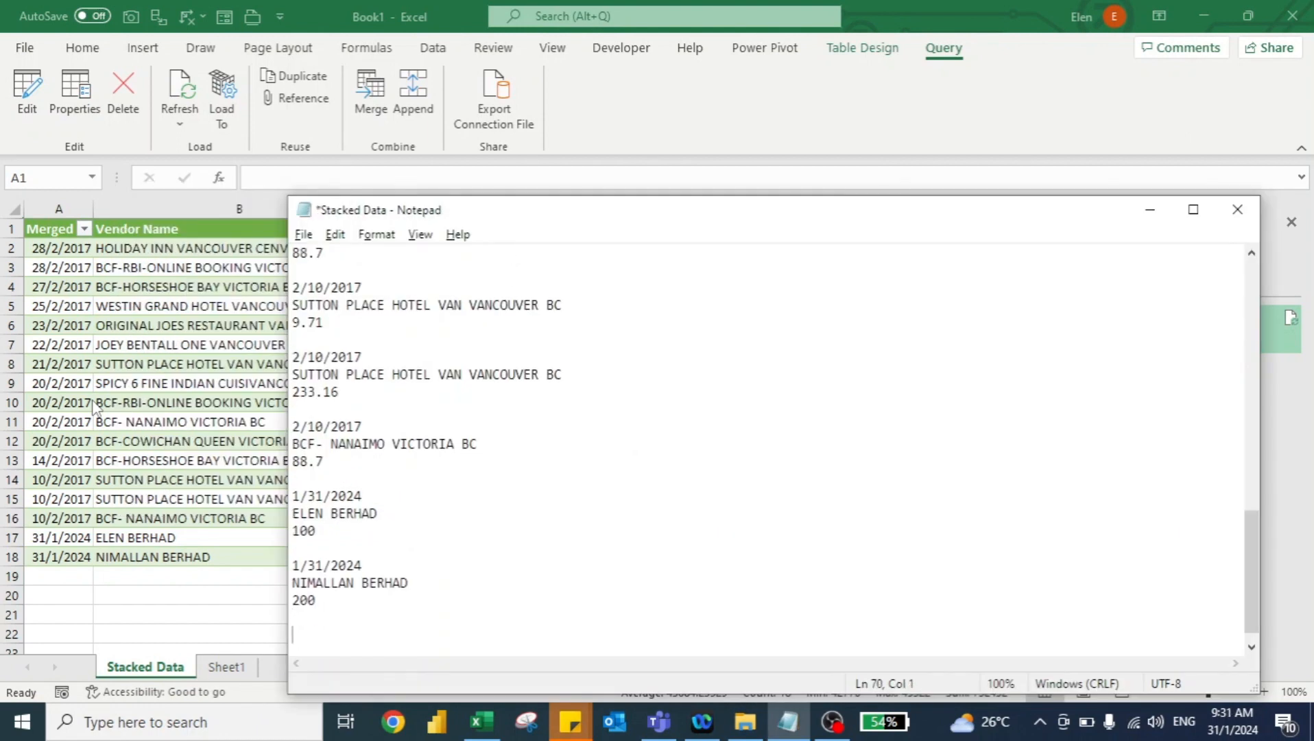
pyautogui.write('2/28/2024')
pyautogui.press('Return')
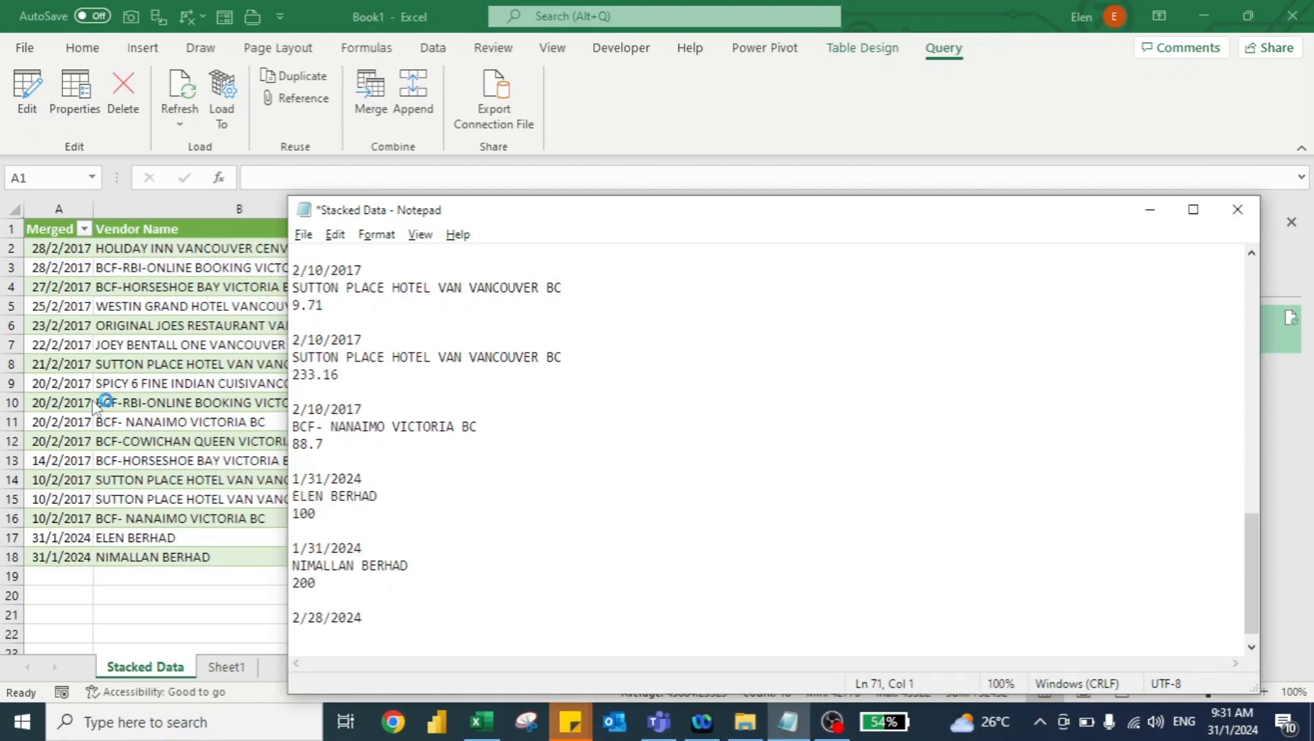
pyautogui.write('KUMPULAN NAGA')
pyautogui.press('Return')
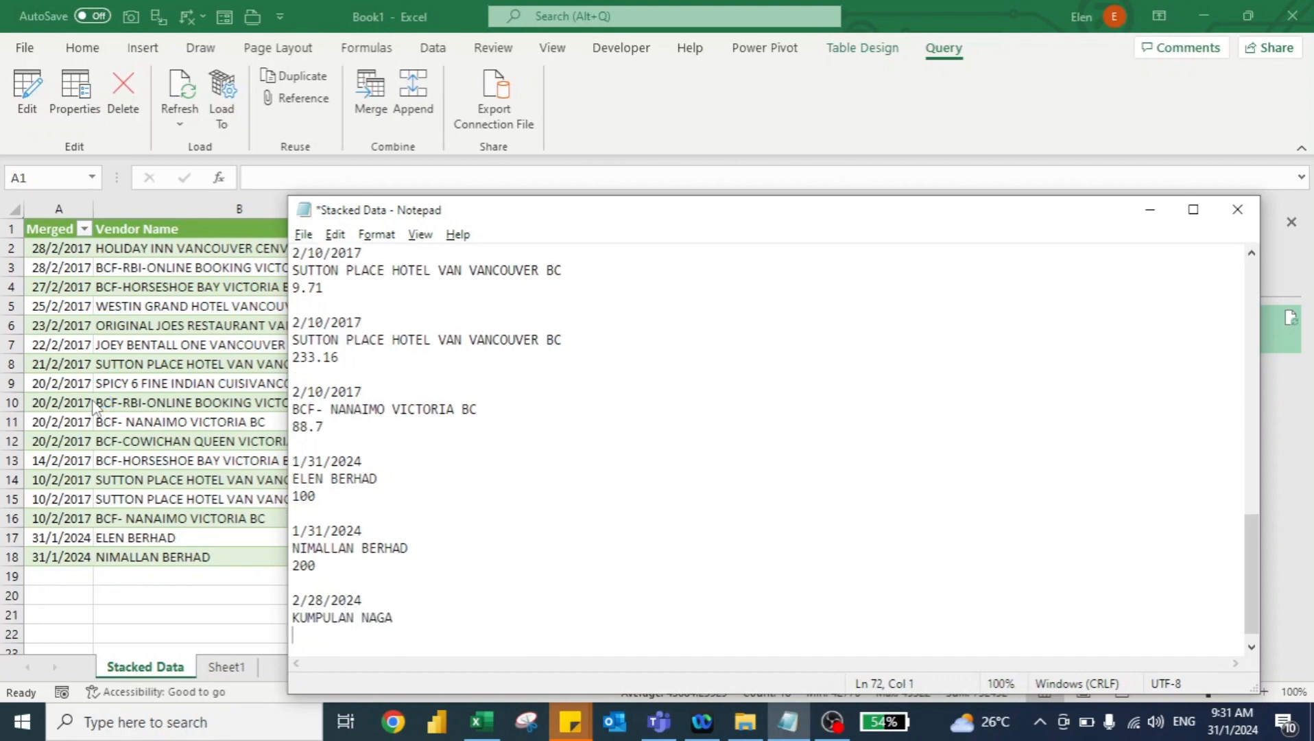
pyautogui.write('555')
pyautogui.hotkey('ctrl', 's')
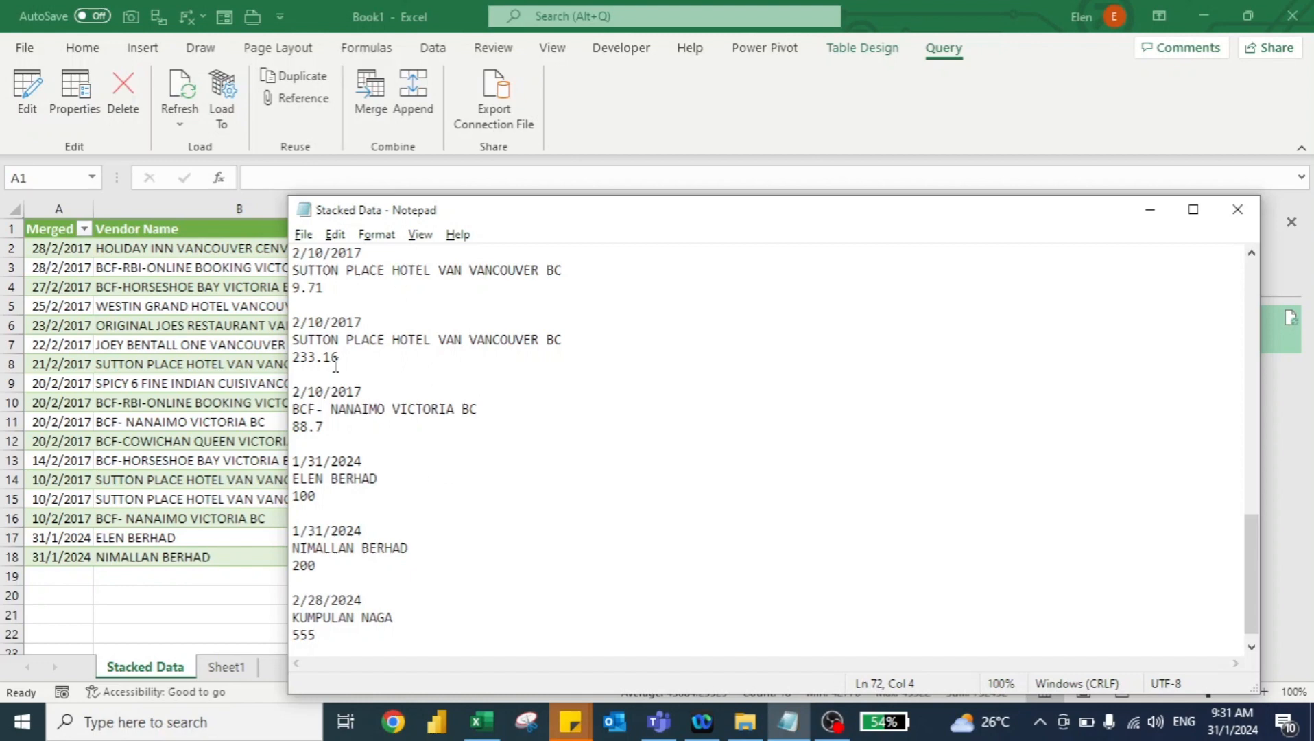
# Switch back to the Excel workbook and refresh the Stacked Data table to load the record added to the text file.
pyautogui.click(246, 380)
pyautogui.click(192, 384)
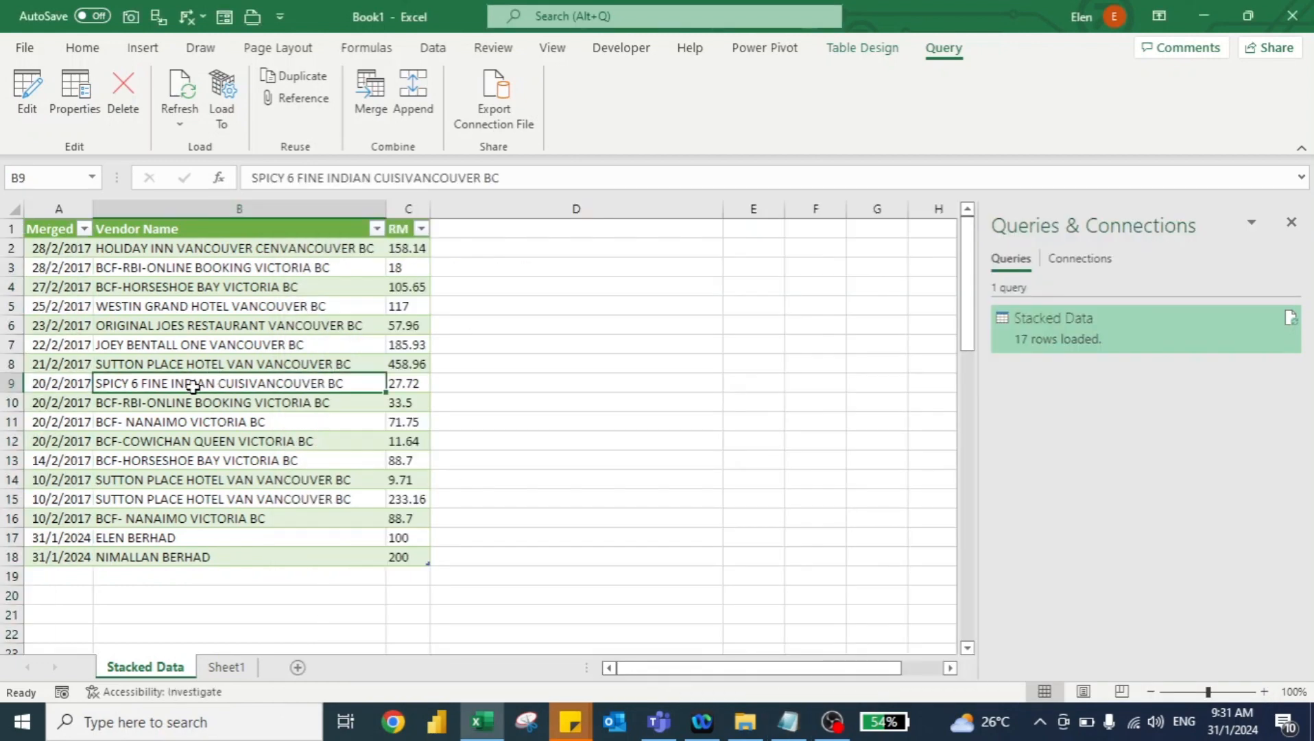
pyautogui.rightClick(173, 385)
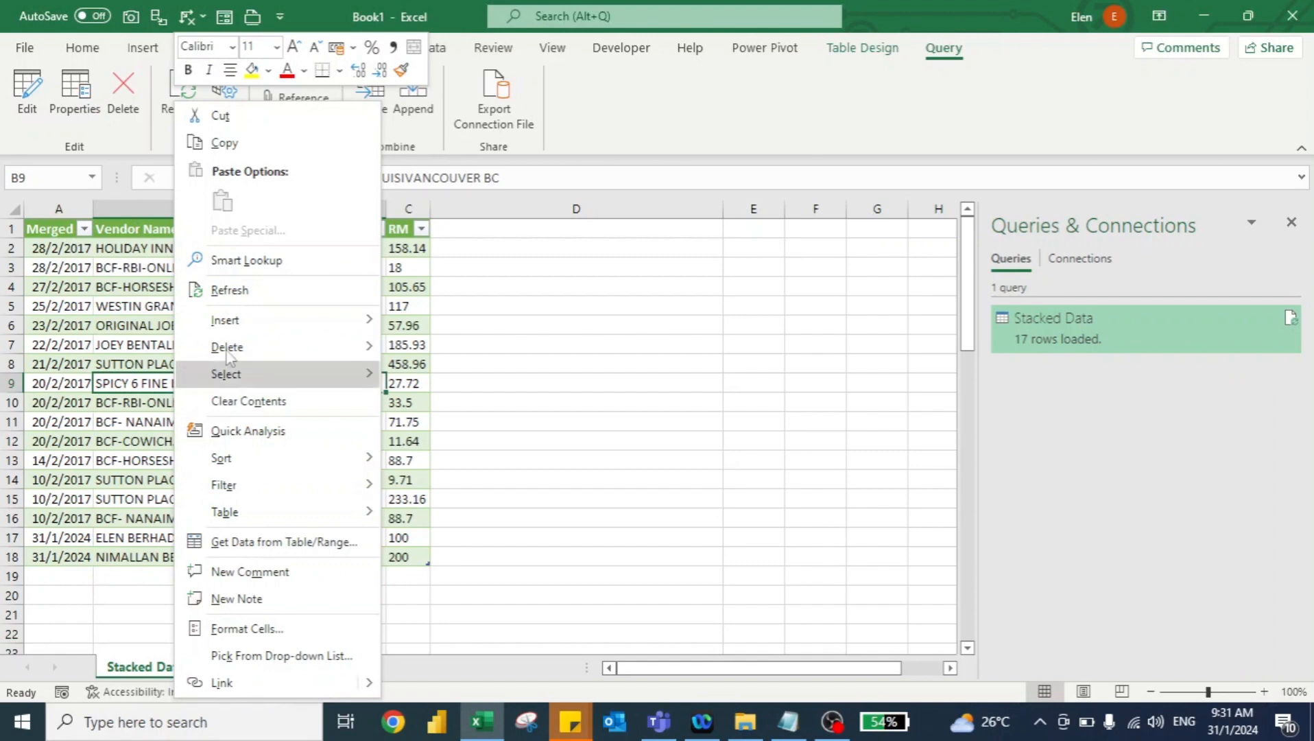
pyautogui.click(230, 290)
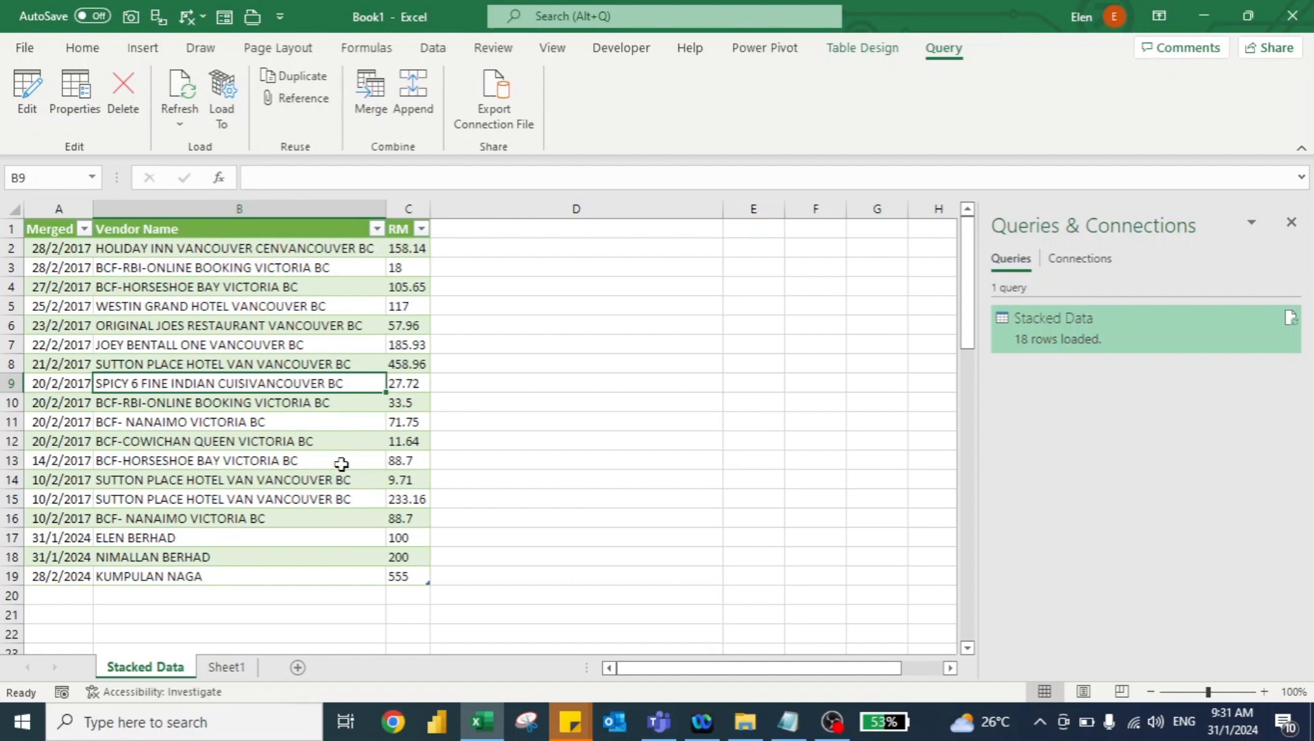
# Switch to the Stacked Data file in Notepad, append a record with 2/25/2024, ELEN ABC CORP and 999, and save it.
pyautogui.hotkey('alt', 'Tab')
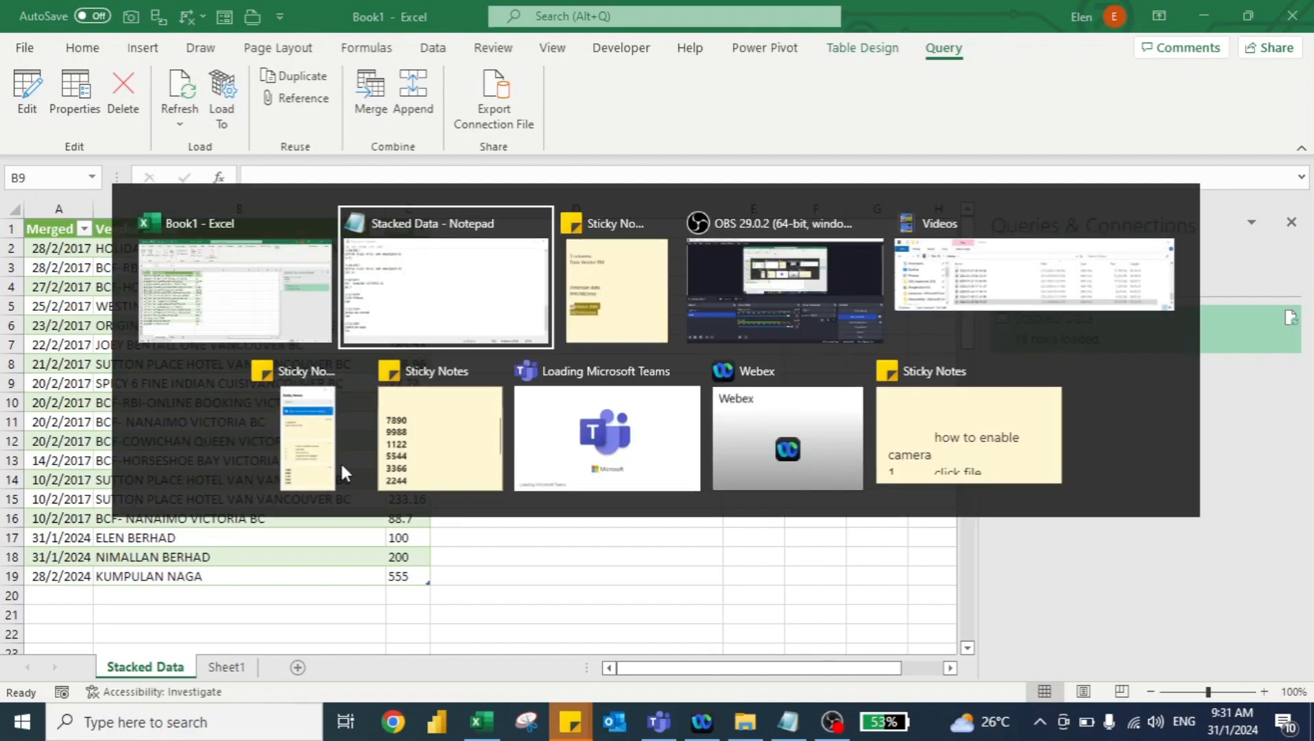
pyautogui.press('Return')
pyautogui.press('Return')
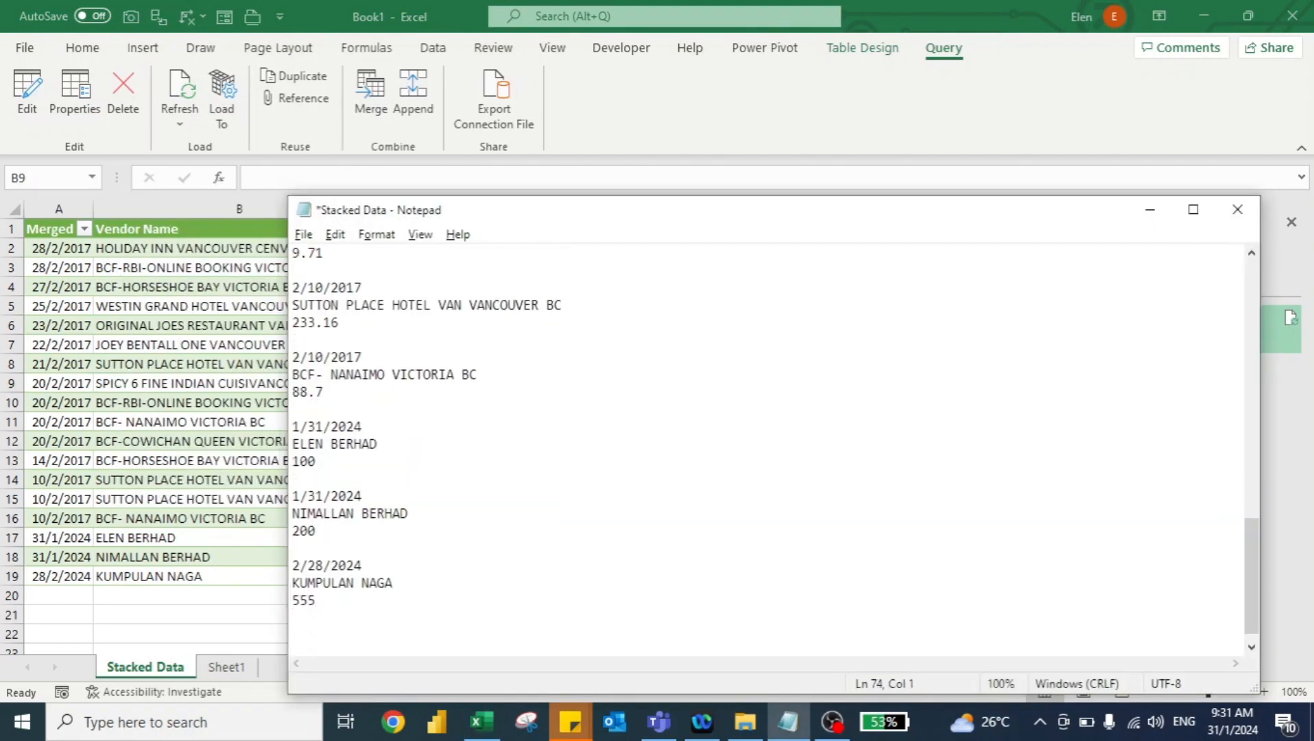
pyautogui.write('2/25/2024')
pyautogui.press('Return')
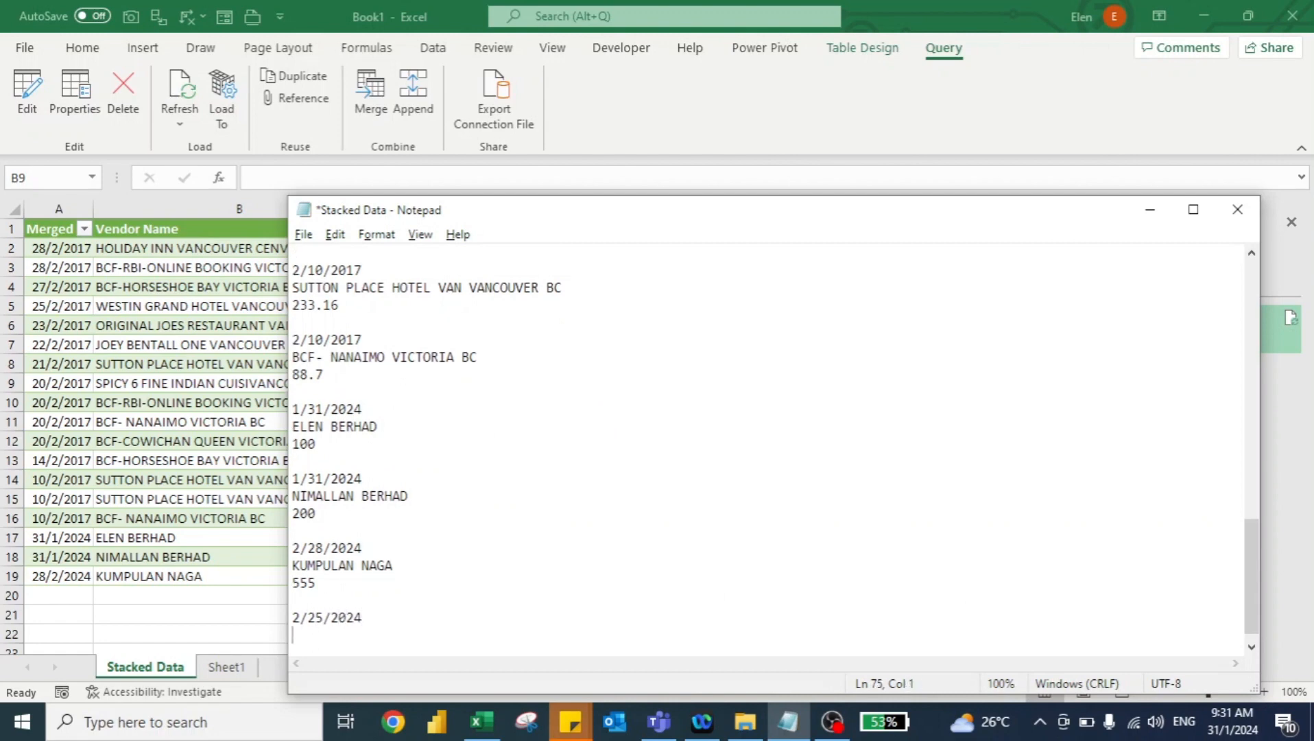
pyautogui.write('el')
pyautogui.write('ELEN AB')
pyautogui.write('C CO')
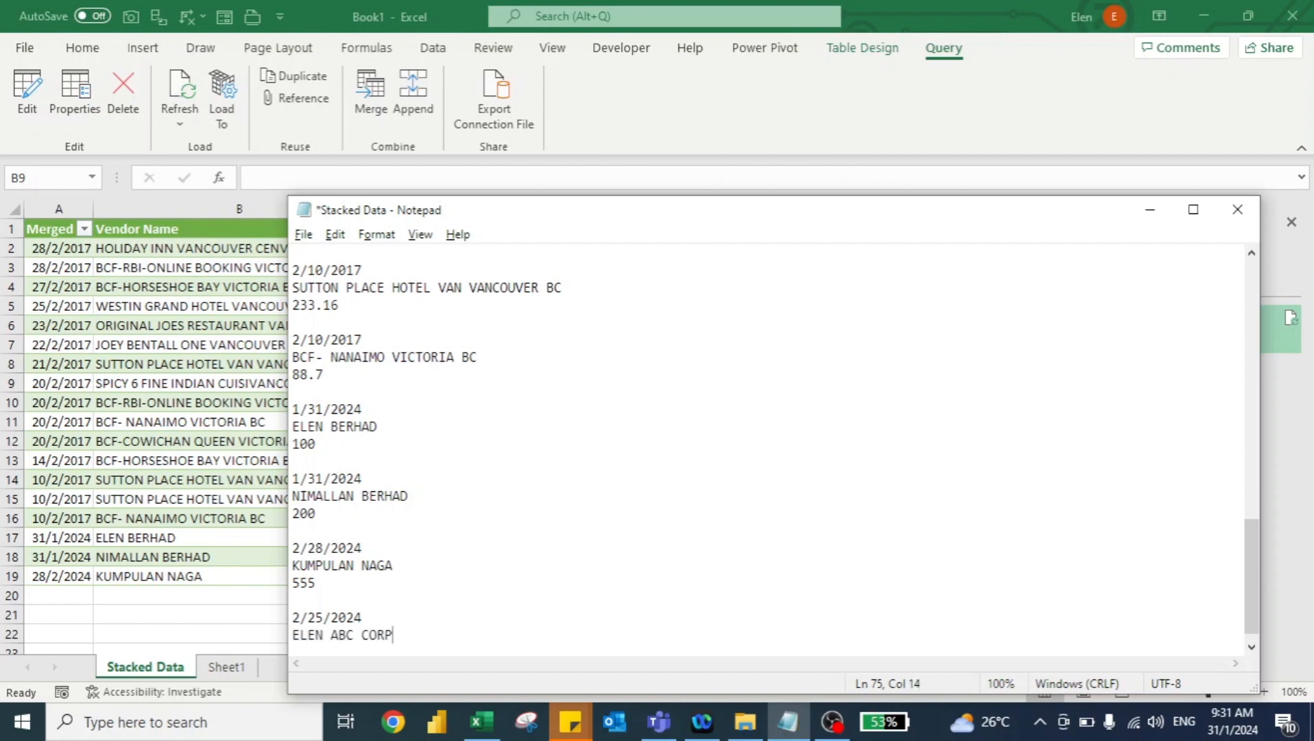
pyautogui.write('RP')
pyautogui.press('Return')
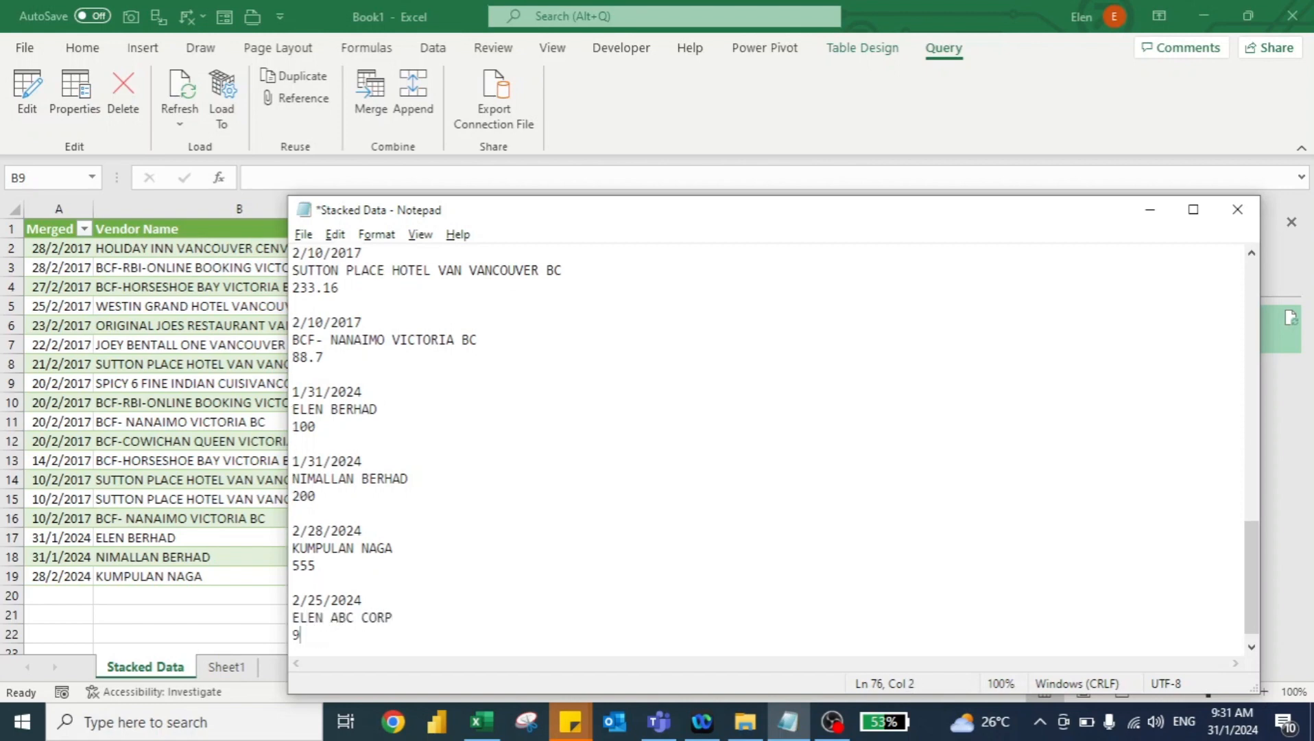
pyautogui.write('999')
pyautogui.hotkey('ctrl', 's')
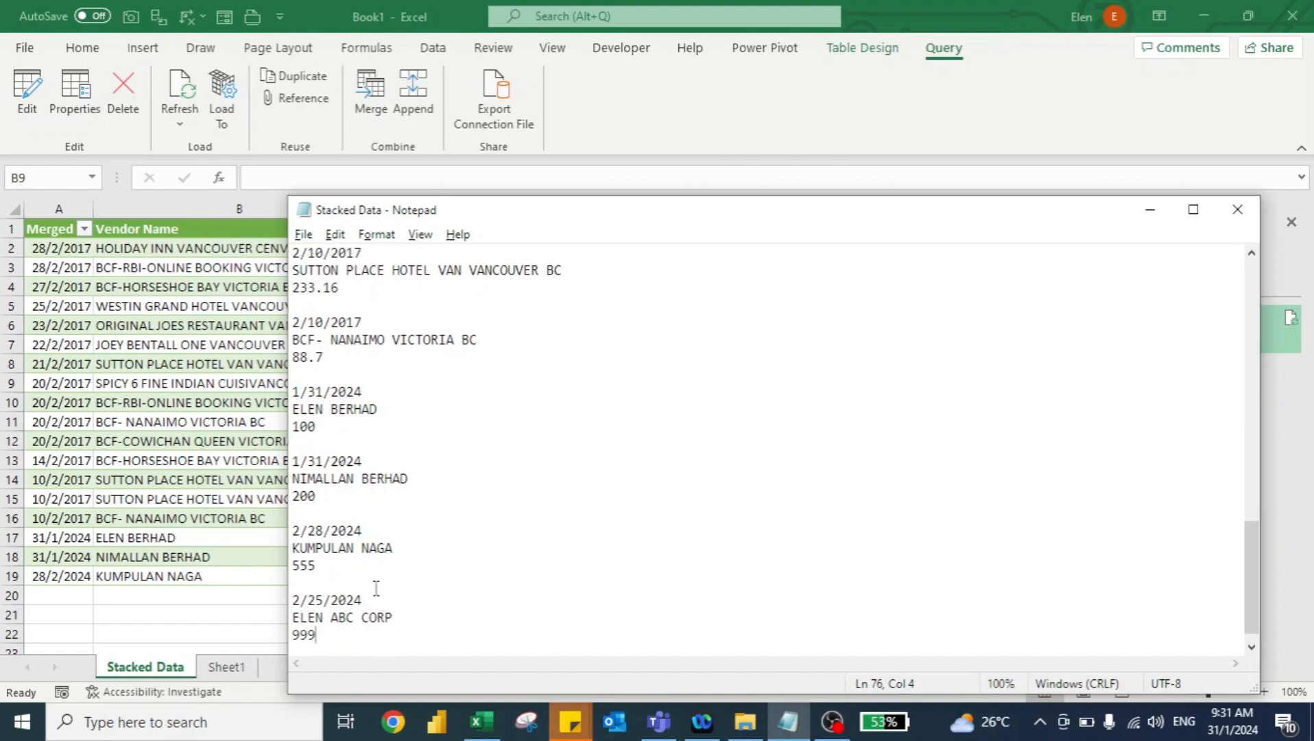
# Return to the Excel workbook and refresh the Stacked Data table again to pull in the ELEN ABC CORP record.
pyautogui.hotkey('alt', 'Tab')
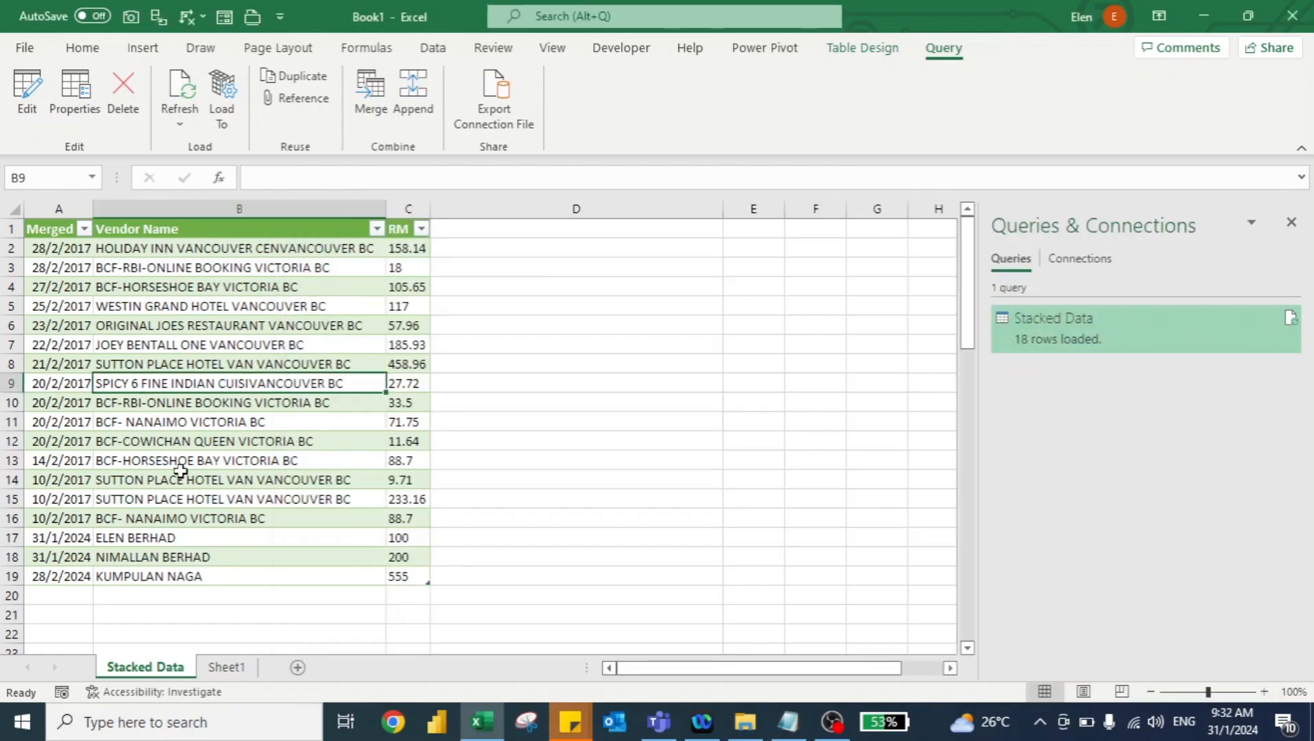
pyautogui.rightClick(181, 470)
pyautogui.click(235, 299)
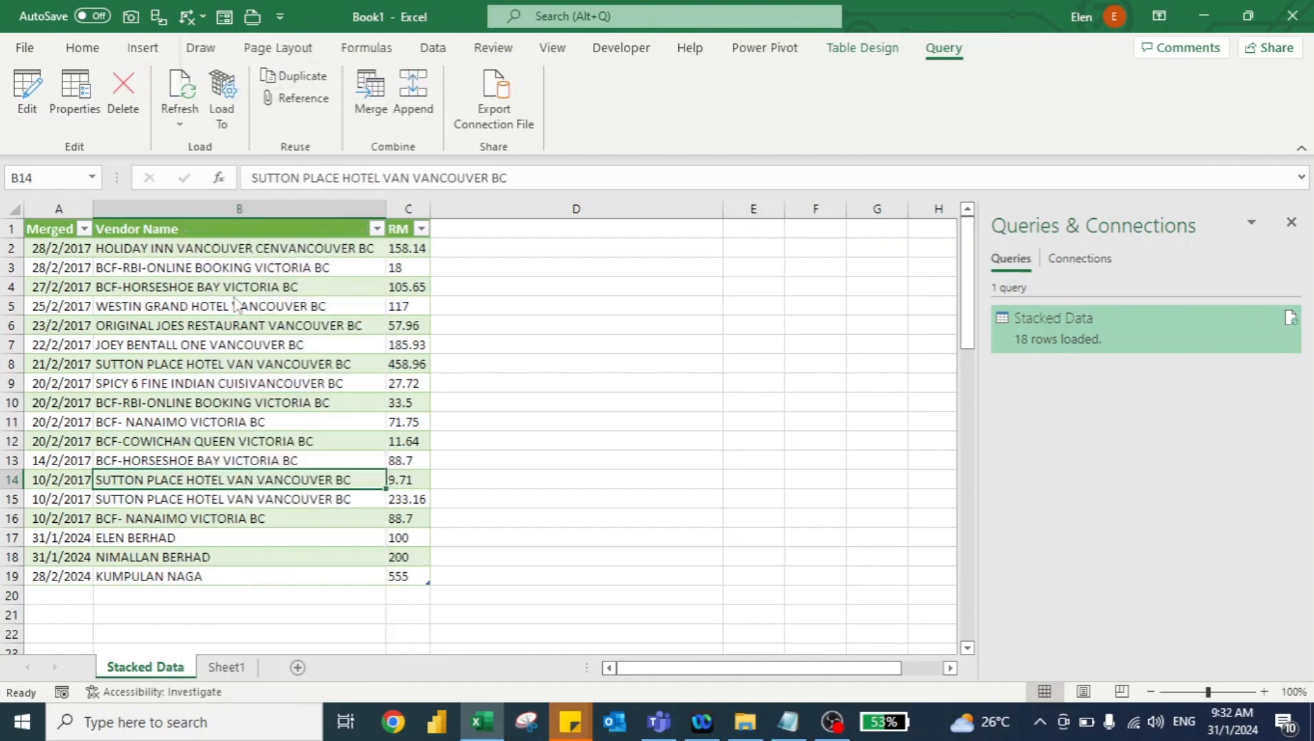